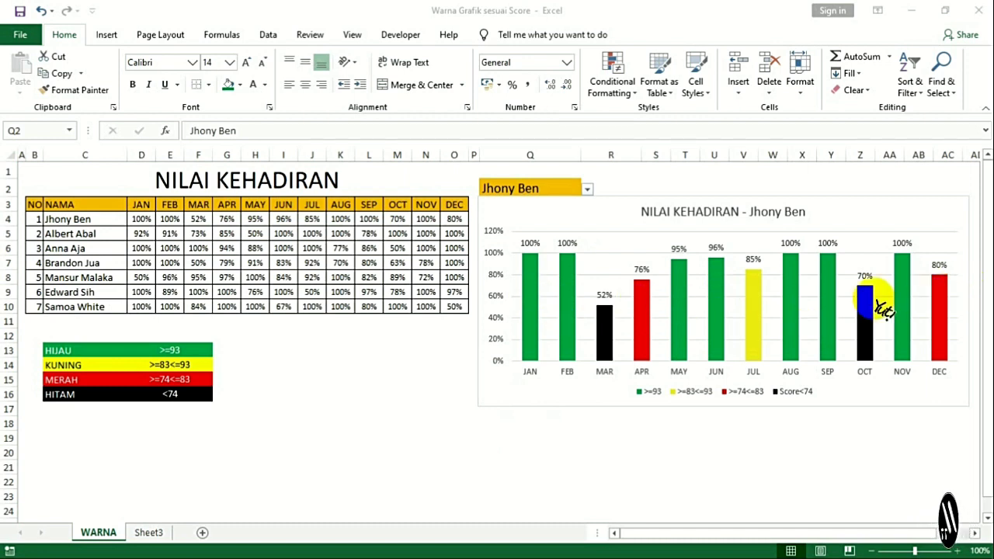
# Insert the attendance column chart from the Insert tab and select it.
pyautogui.moveTo(548, 330)
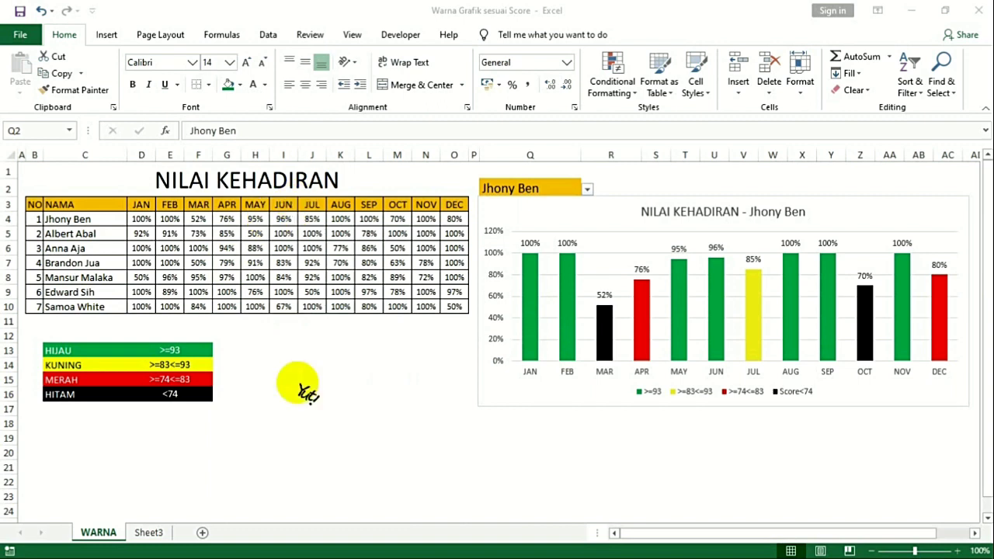
pyautogui.moveTo(284, 349); pyautogui.dragTo(284, 482)
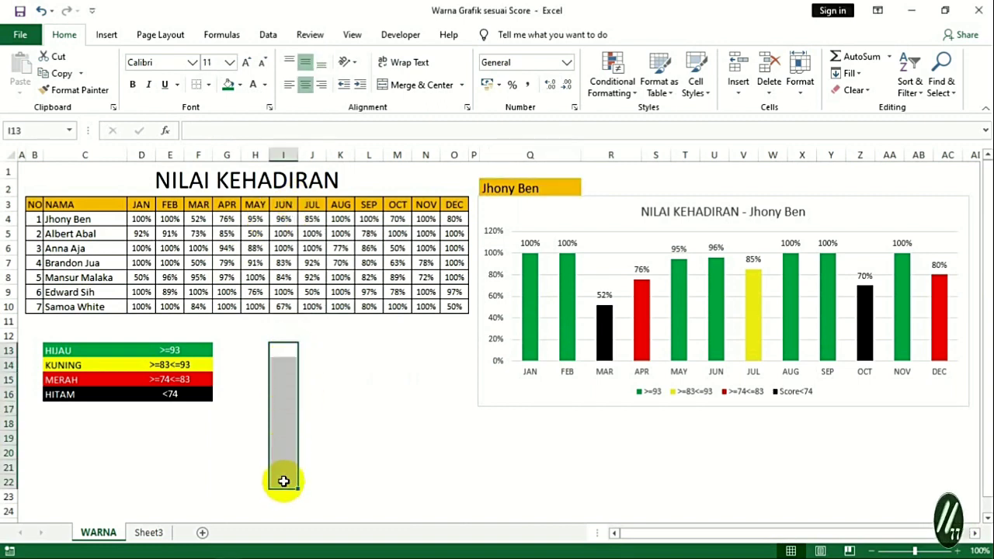
pyautogui.moveTo(322, 349); pyautogui.dragTo(319, 466)
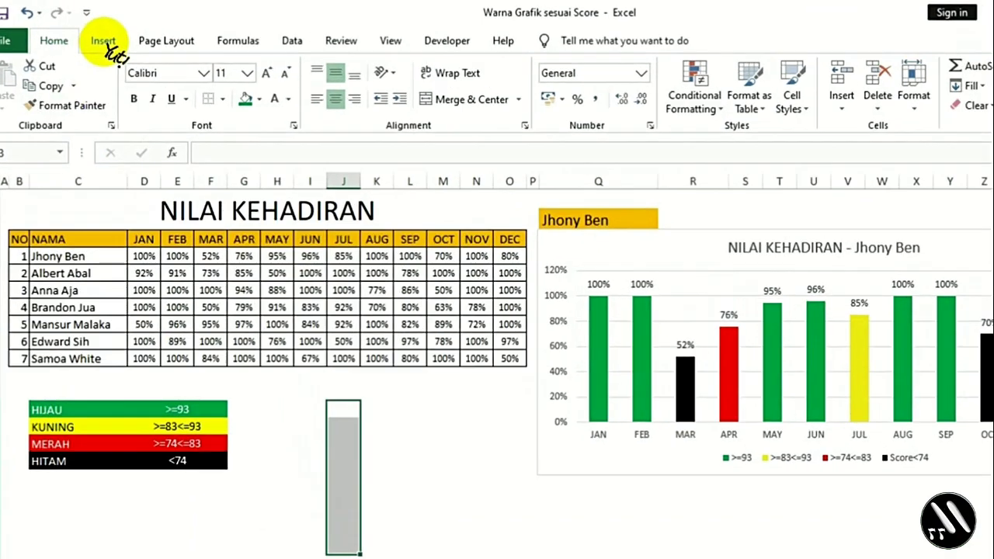
pyautogui.click(106, 34)
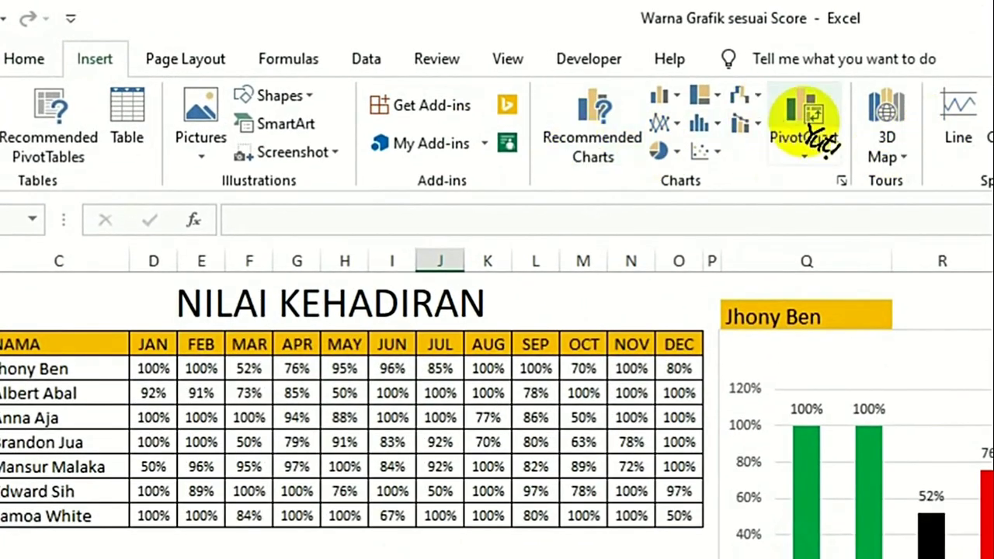
pyautogui.click(630, 369)
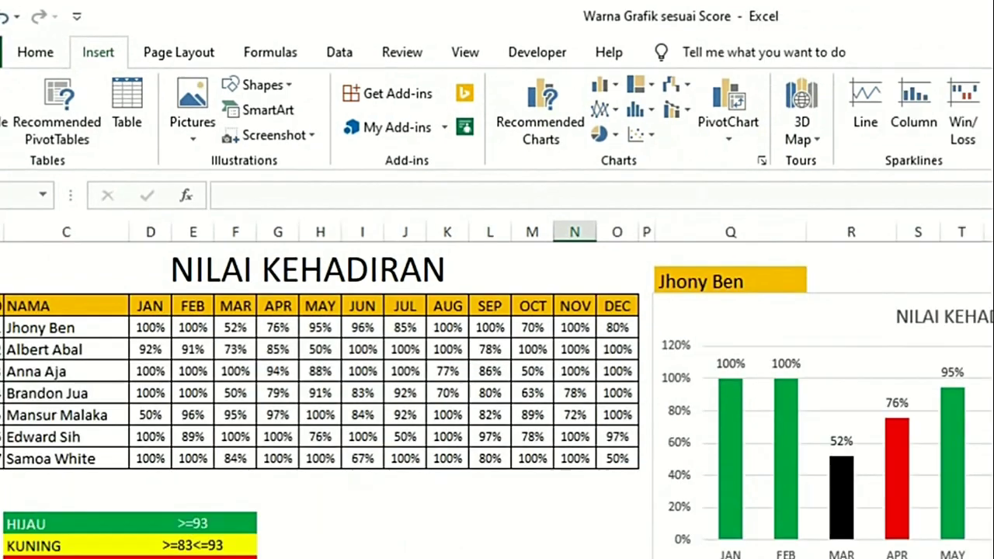
pyautogui.click(504, 400)
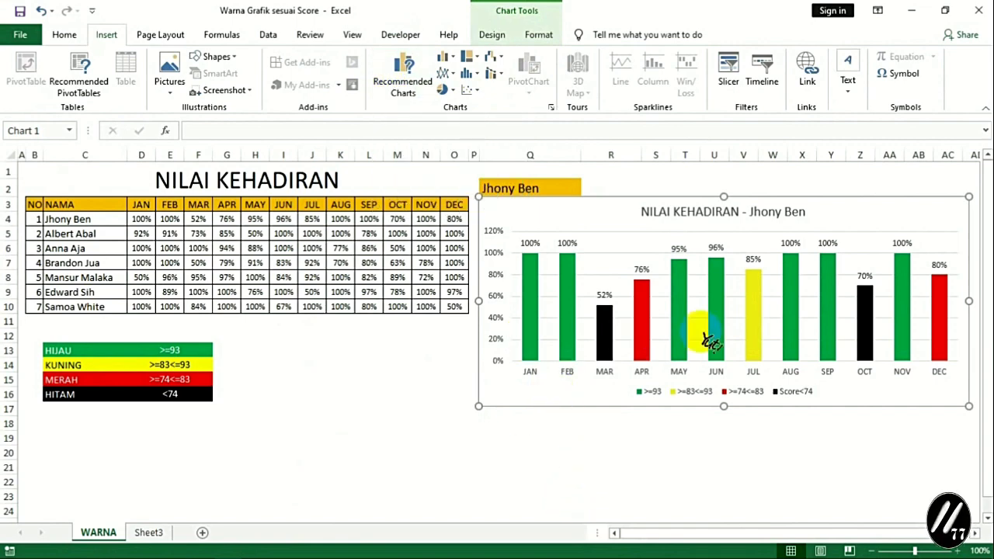
pyautogui.moveTo(941, 329)
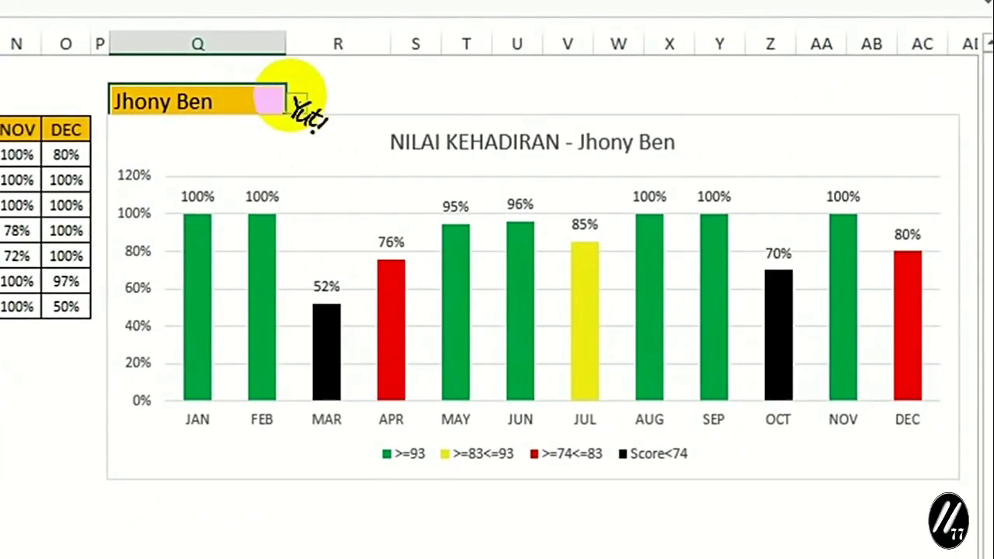
# Pick the second, third, fourth, then fifth student in the Q2 dropdown.
pyautogui.click(298, 103)
pyautogui.click(280, 140)
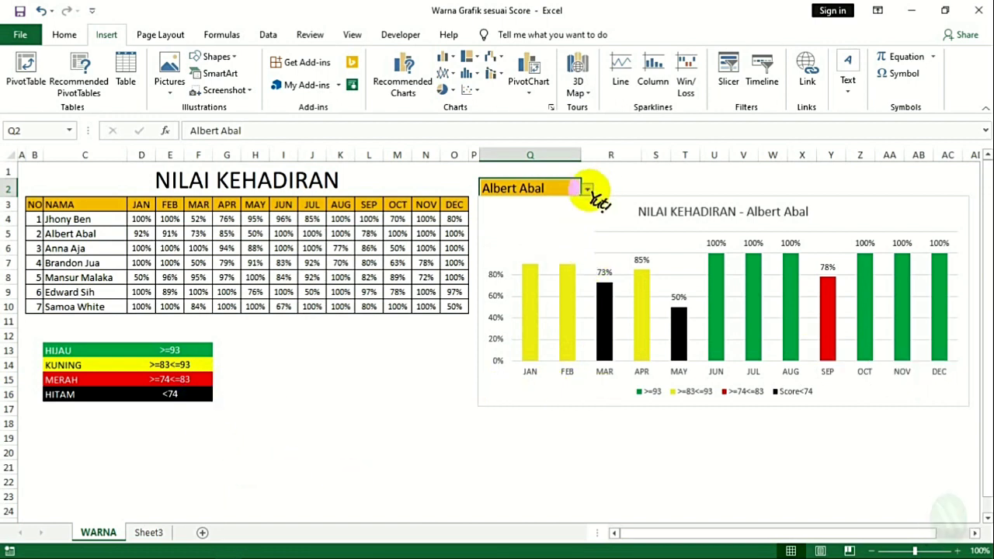
pyautogui.click(588, 190)
pyautogui.click(573, 218)
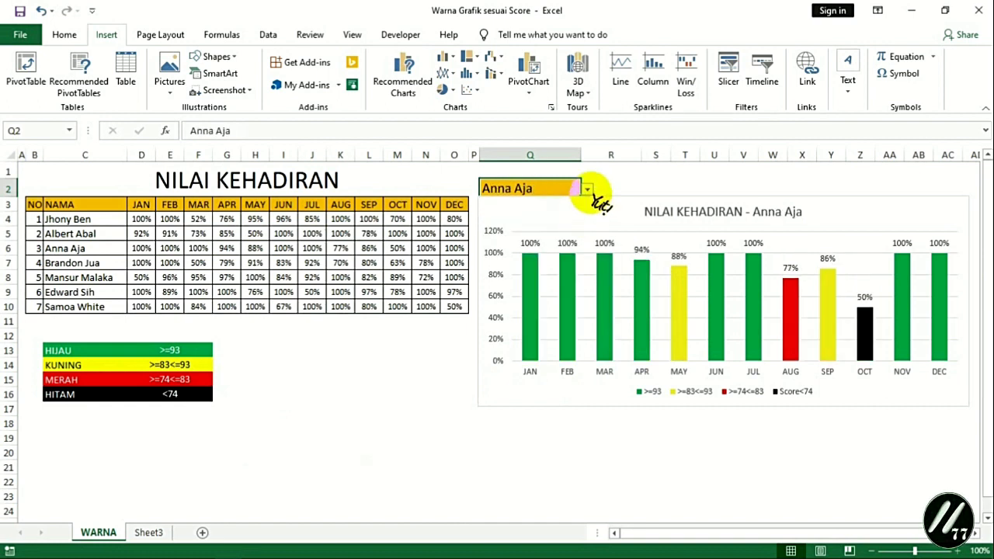
pyautogui.click(588, 190)
pyautogui.click(575, 232)
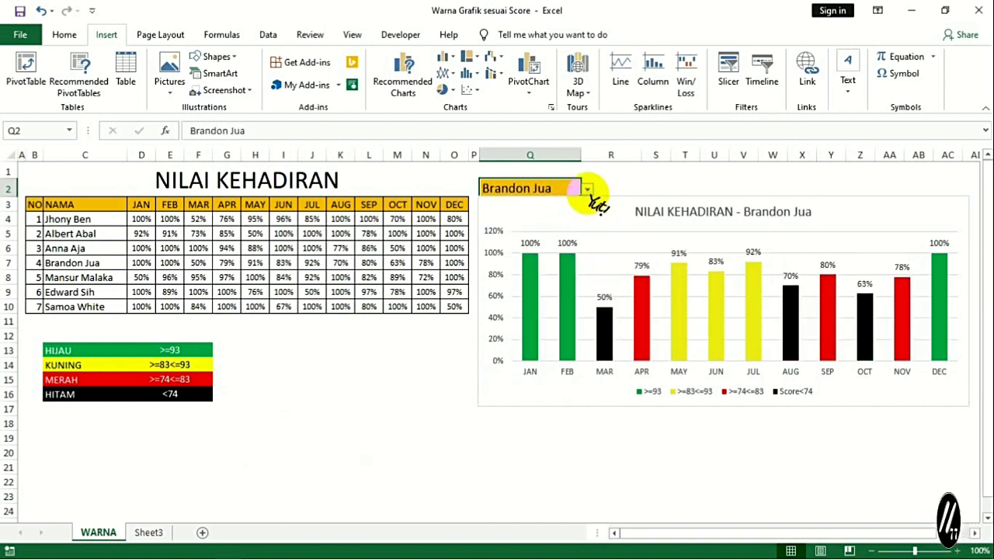
pyautogui.click(587, 190)
pyautogui.click(584, 246)
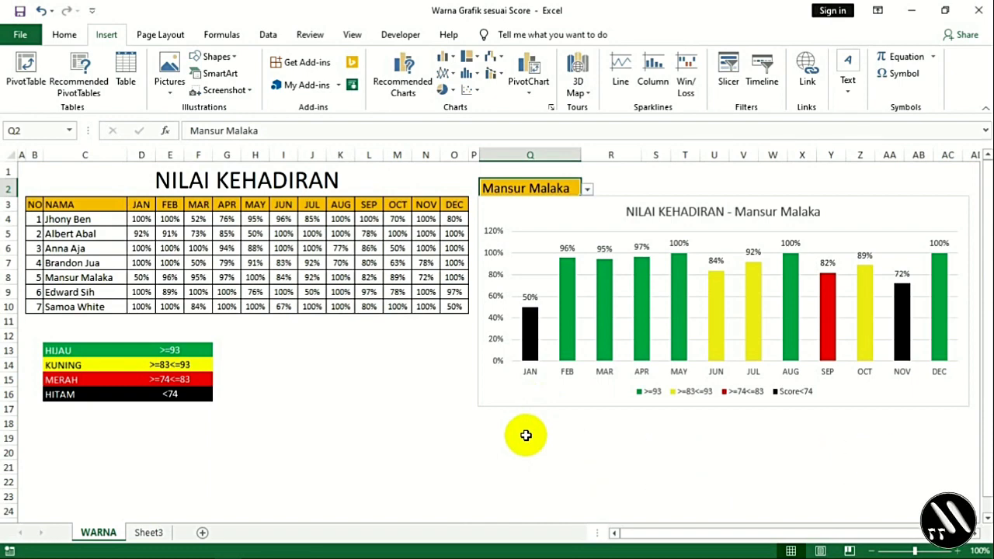
# On Sheet3, fill cell Q2 with gold.
pyautogui.click(152, 536)
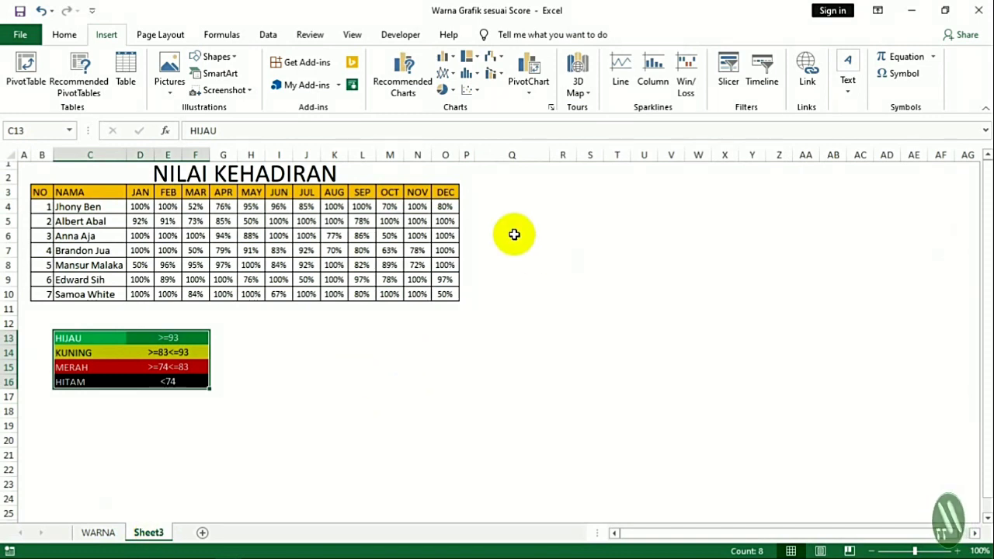
pyautogui.click(489, 179)
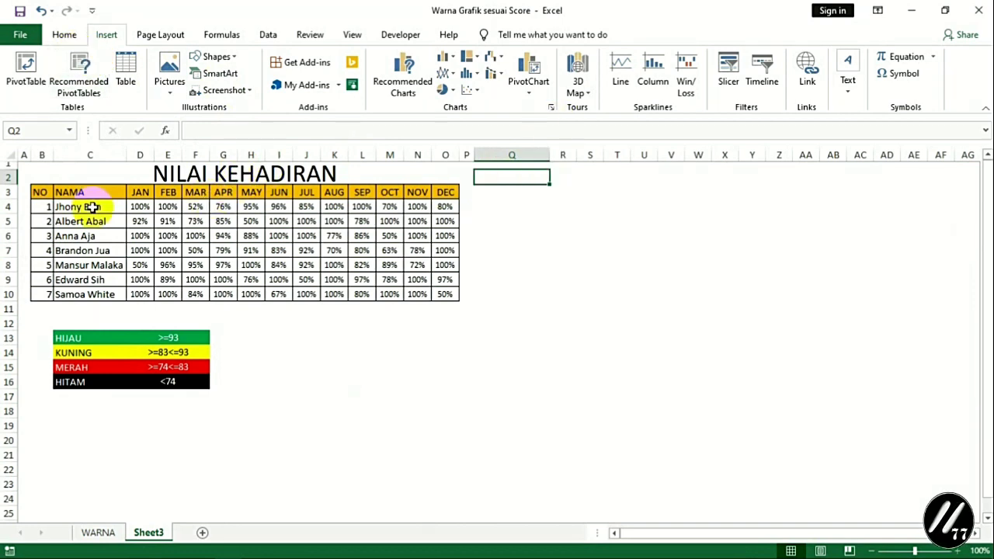
pyautogui.moveTo(97, 206); pyautogui.dragTo(92, 281)
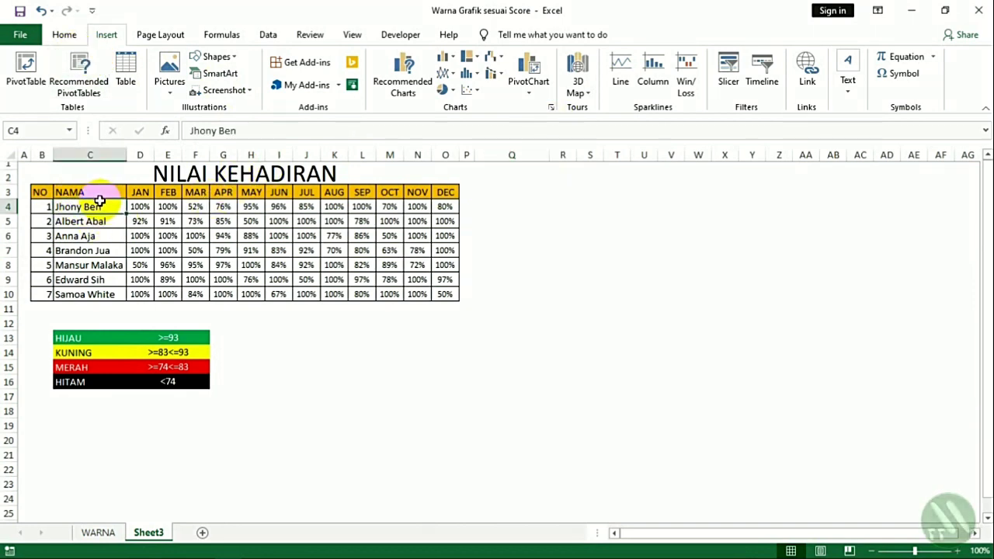
pyautogui.click(503, 181)
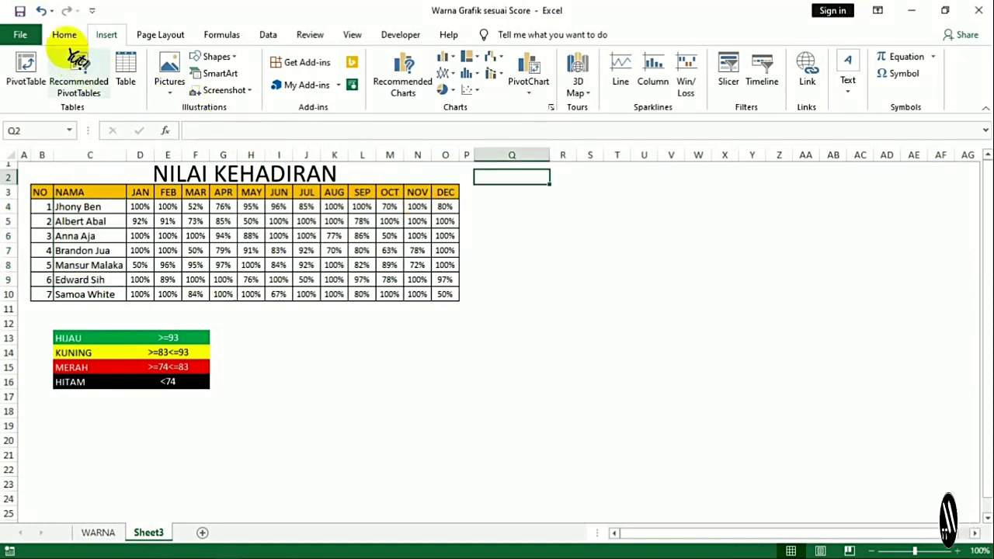
pyautogui.click(66, 36)
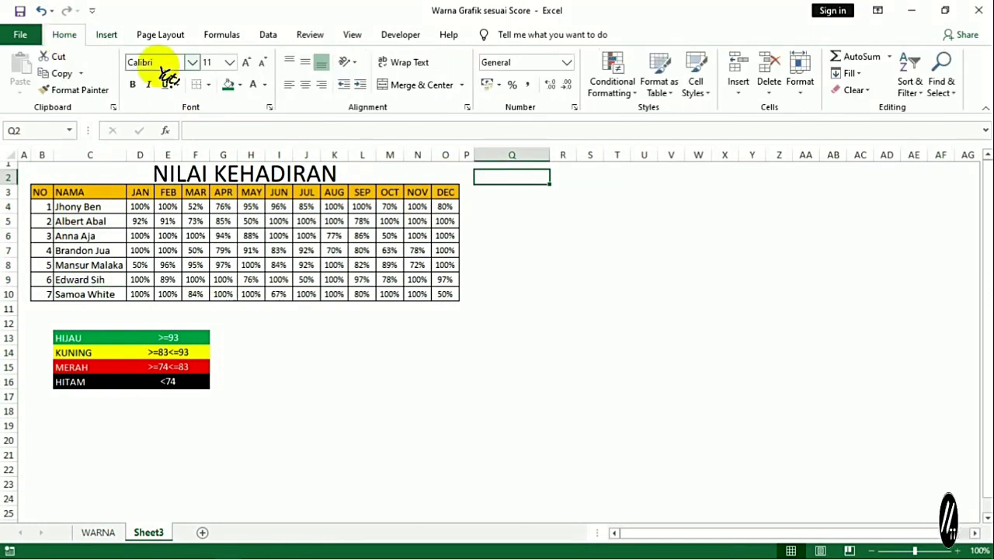
pyautogui.click(239, 84)
pyautogui.click(252, 199)
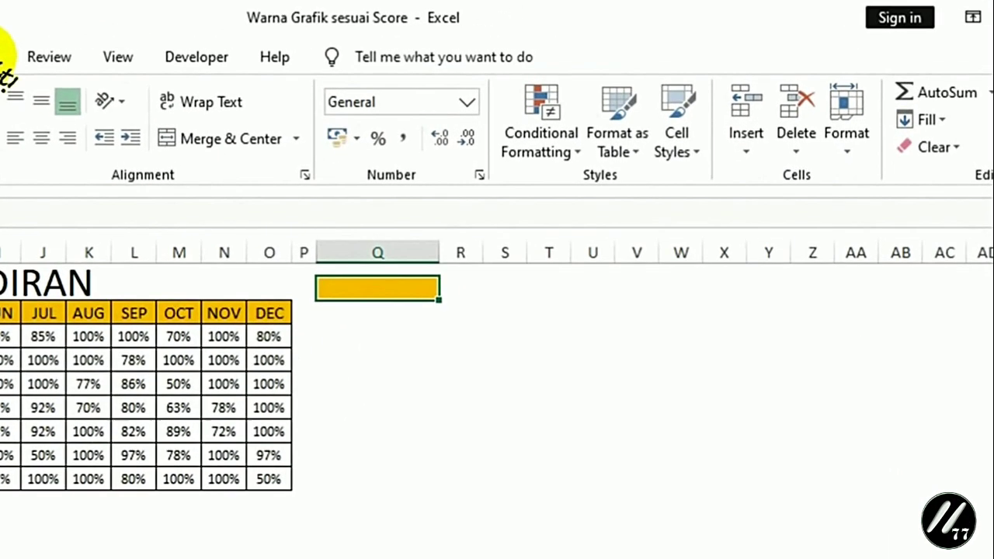
# Add List data validation to Q2 sourced from the student names in column C.
pyautogui.click(152, 44)
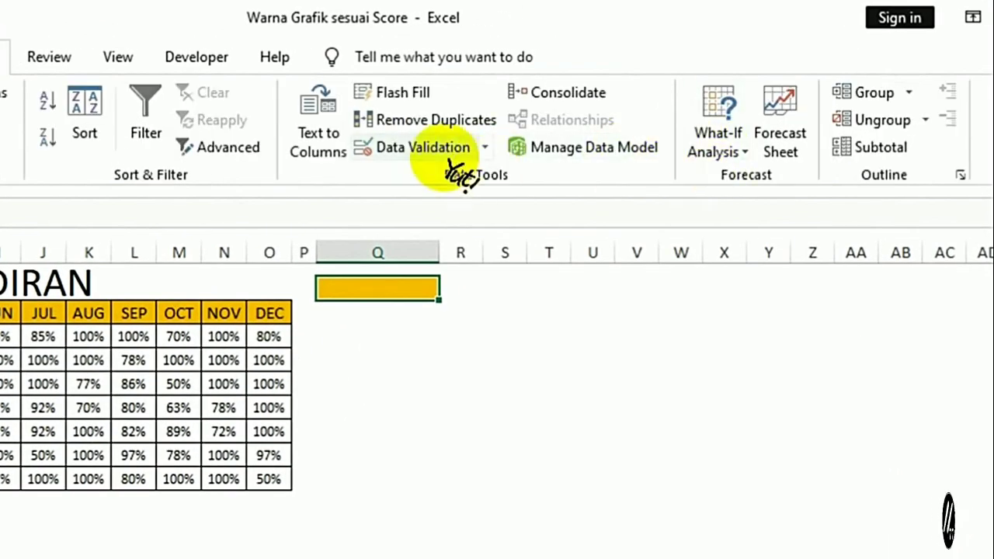
pyautogui.click(431, 147)
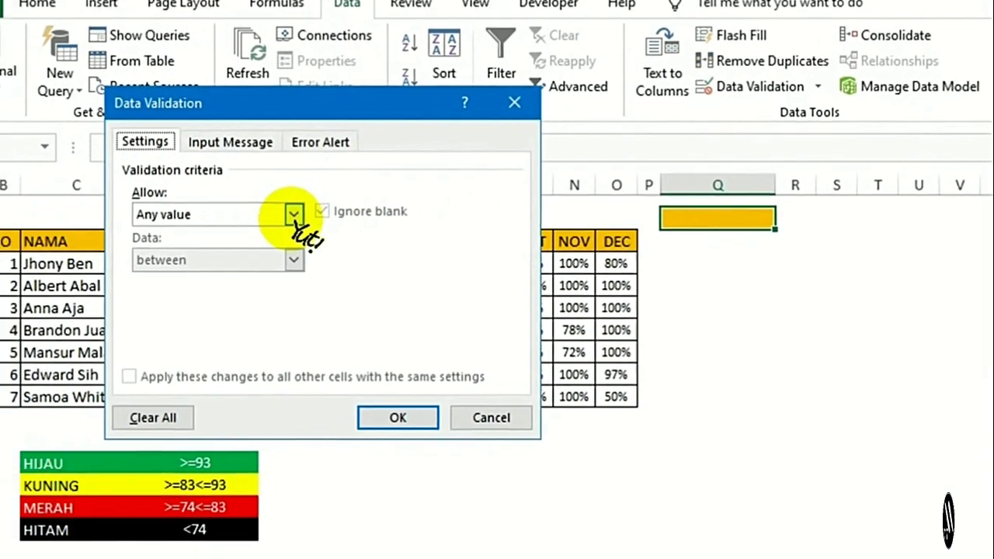
pyautogui.click(311, 210)
pyautogui.click(277, 273)
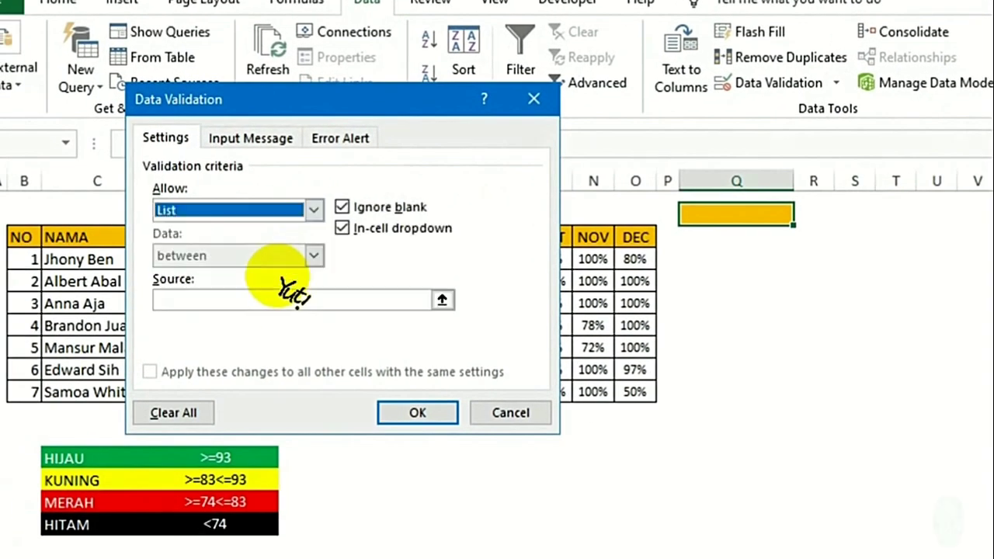
pyautogui.click(283, 303)
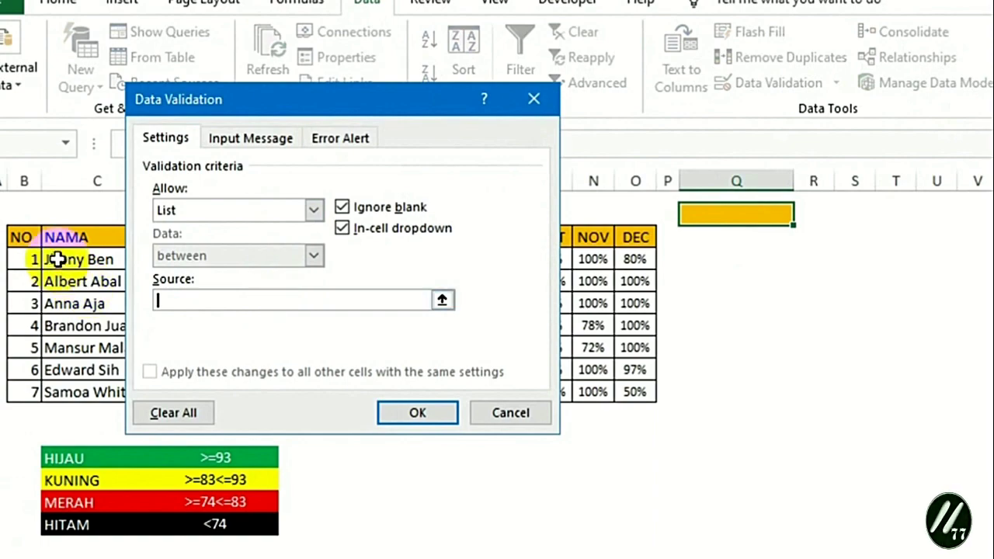
pyautogui.moveTo(55, 258)
pyautogui.mouseDown()
pyautogui.moveTo(68, 251)
pyautogui.moveTo(75, 291)
pyautogui.mouseUp()
# Confirm the Q2 list validation and choose the fifth student from the dropdown.
pyautogui.click(302, 309)
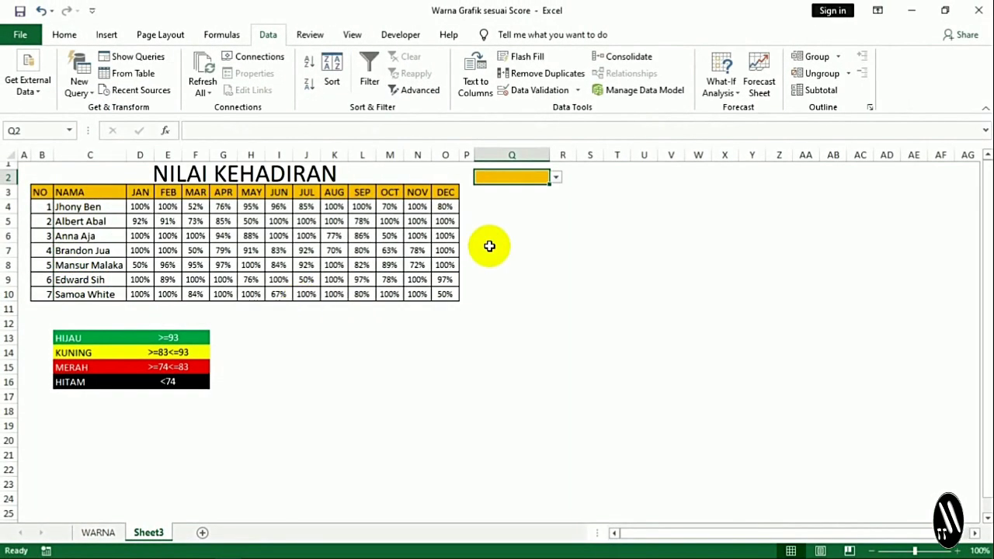
pyautogui.click(556, 177)
pyautogui.click(548, 227)
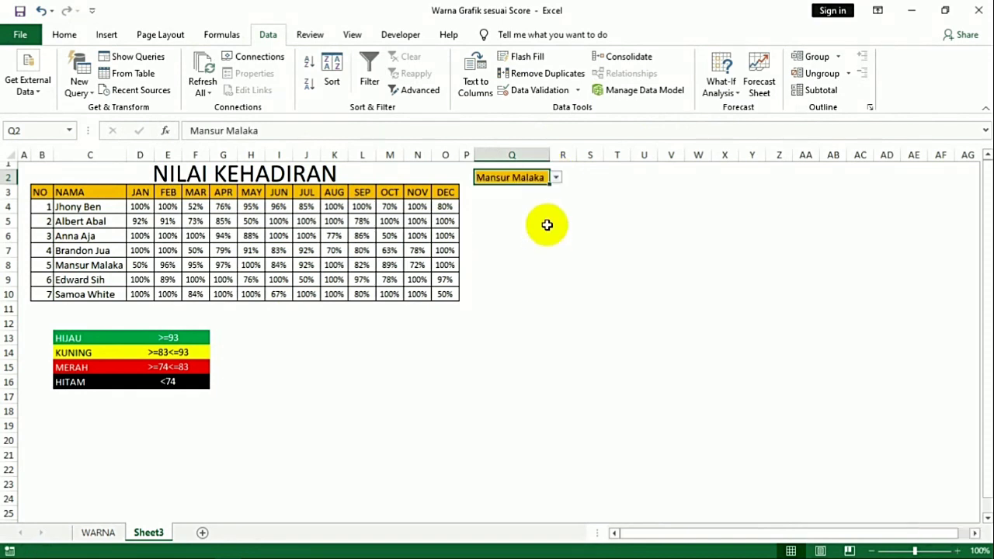
pyautogui.click(535, 192)
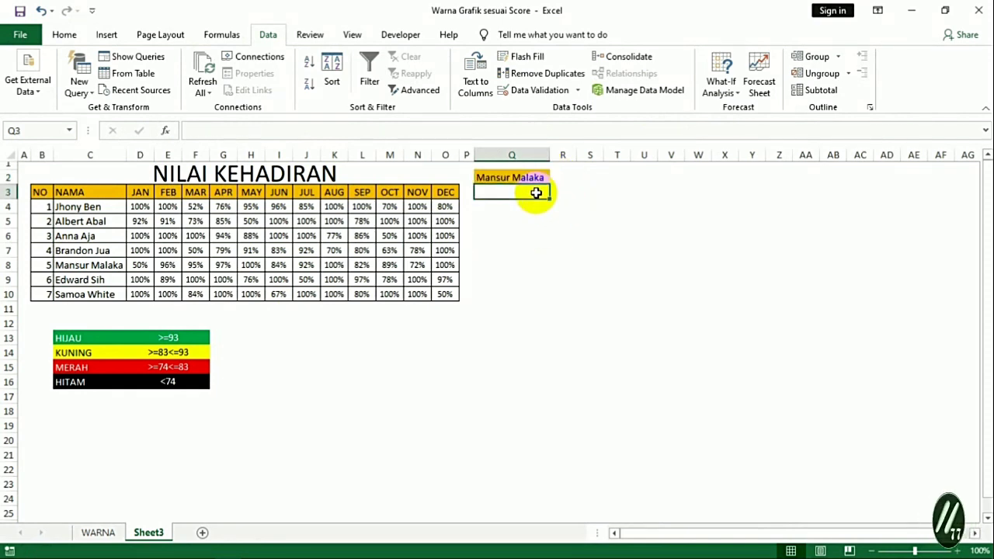
pyautogui.click(566, 192)
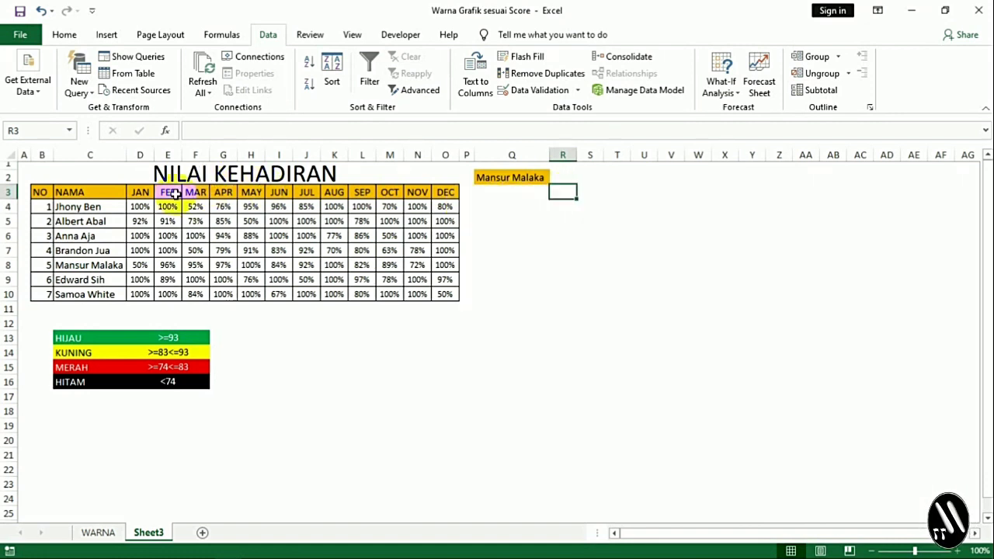
# Copy the month headers JAN–DEC and paste them transposed into R2:AC2.
pyautogui.moveTo(140, 192); pyautogui.dragTo(444, 195)
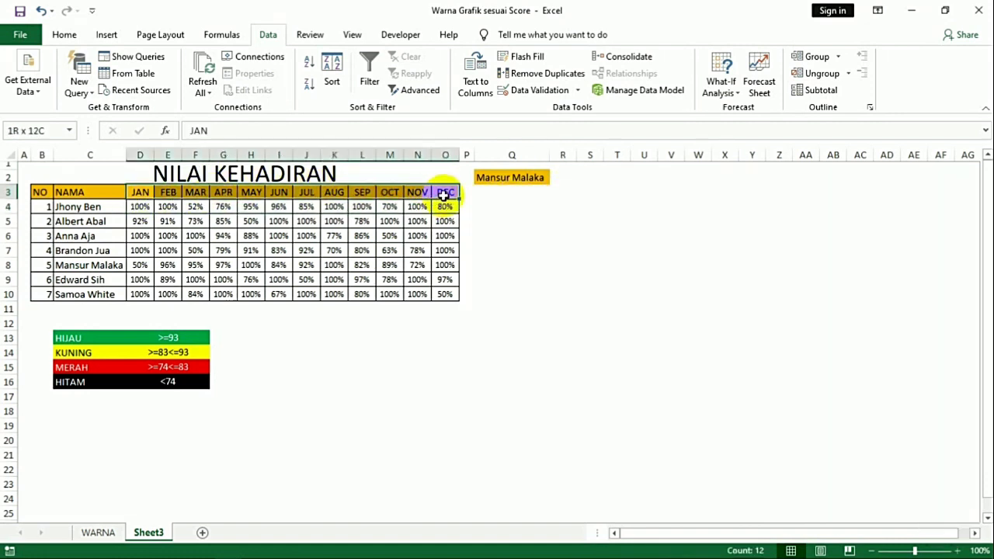
pyautogui.hotkey('ctrl', 'c')
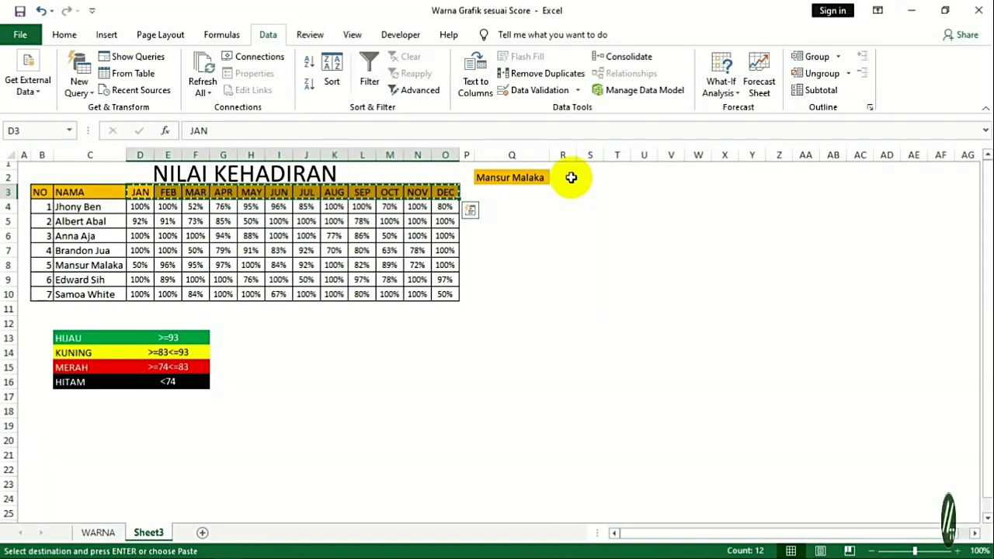
pyautogui.rightClick(570, 178)
pyautogui.click(618, 241)
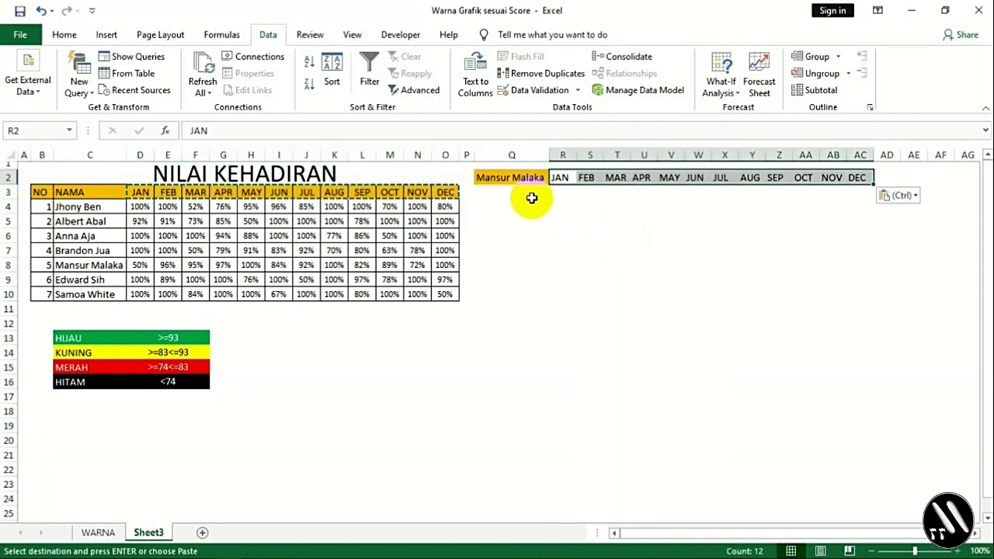
pyautogui.click(559, 194)
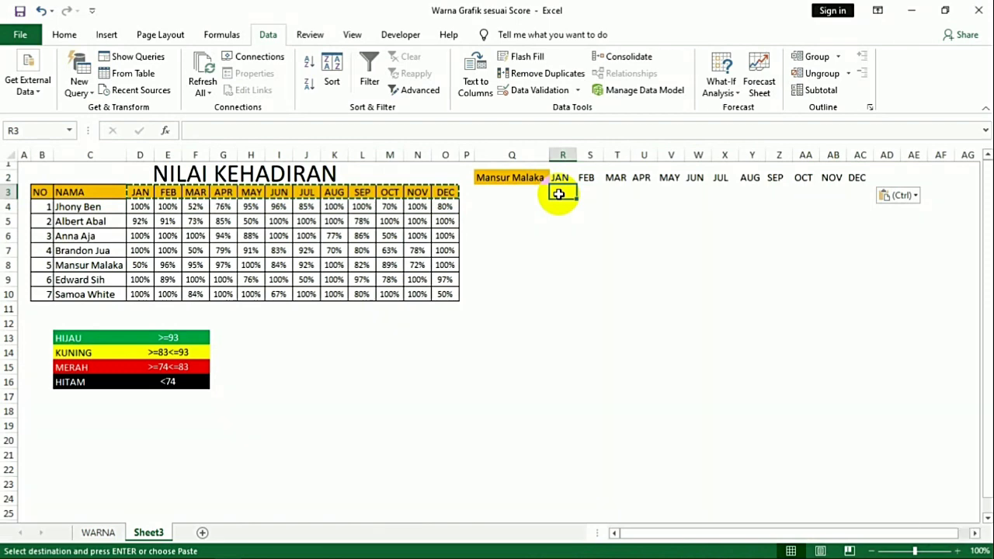
pyautogui.press('Escape')
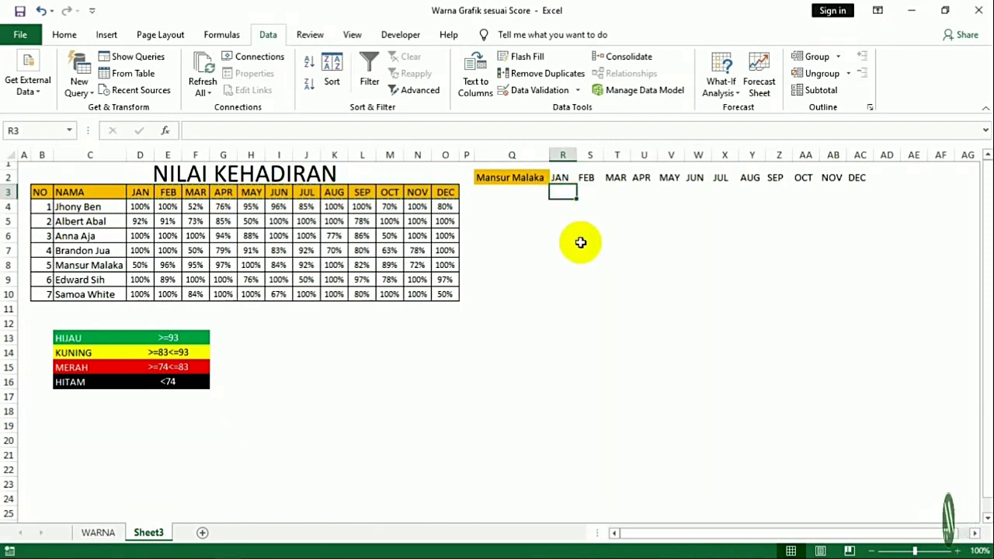
# Enter =VLOOKUP(Q2,DATA_BASE,2,0) in R3.
pyautogui.write('=V')
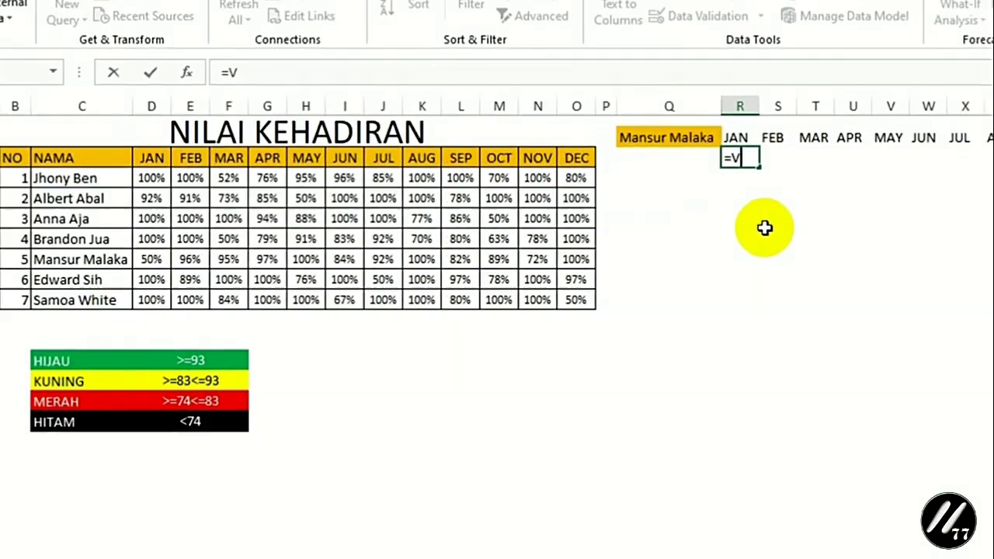
pyautogui.write('LO')
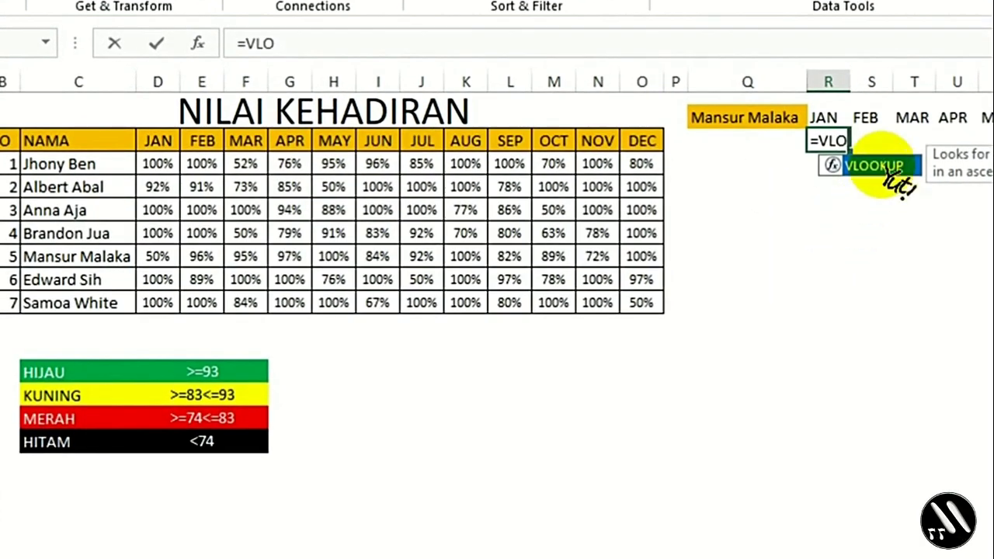
pyautogui.doubleClick(885, 166)
pyautogui.click(749, 119)
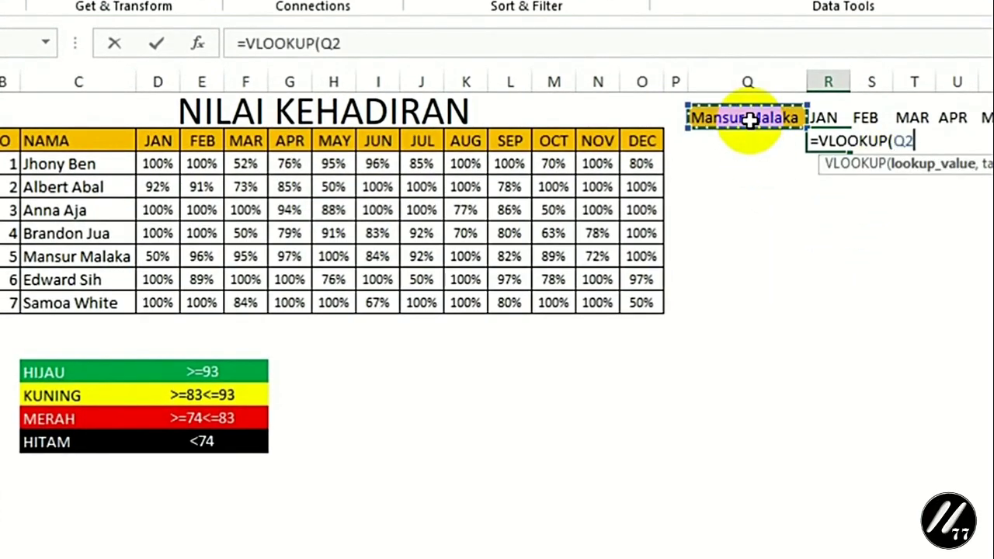
pyautogui.write(',')
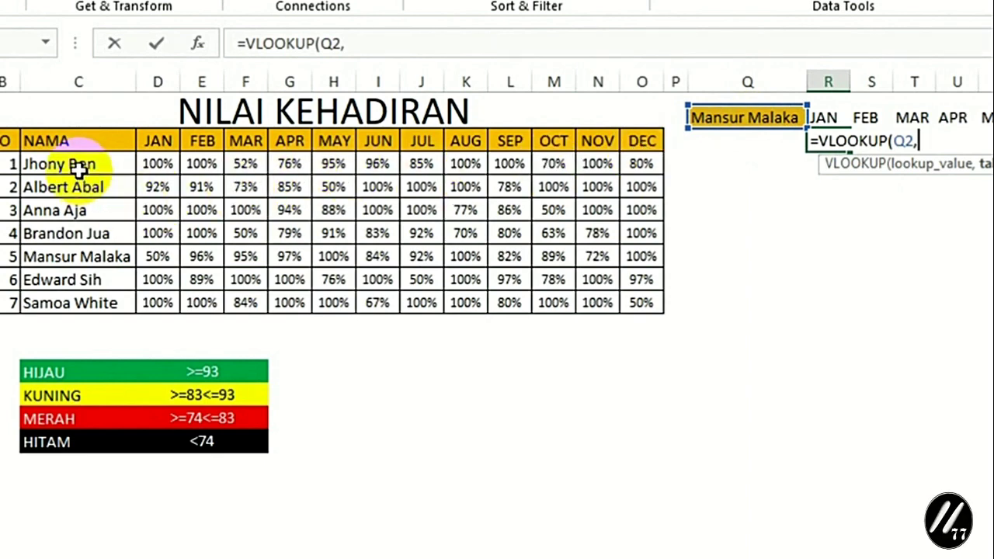
pyautogui.write('DATA')
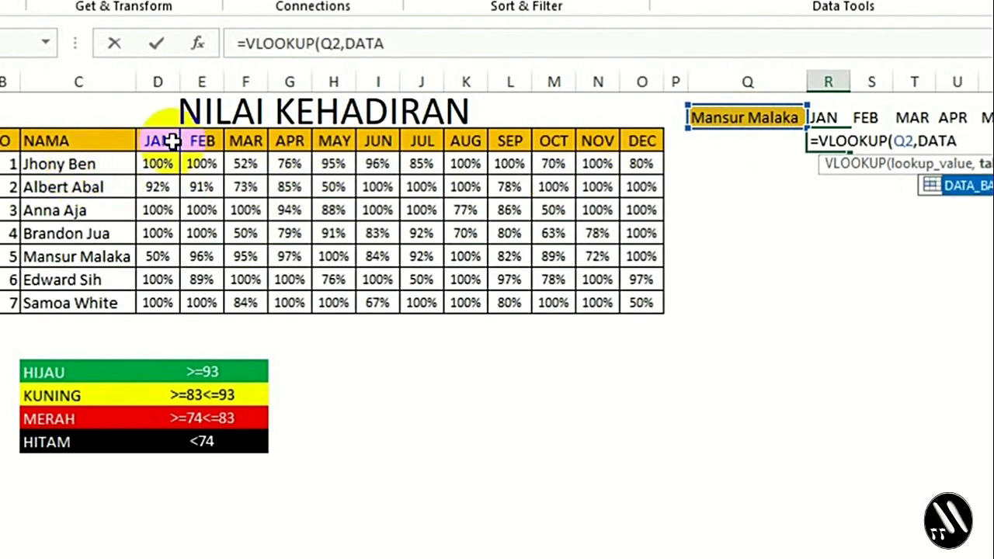
pyautogui.doubleClick(965, 185)
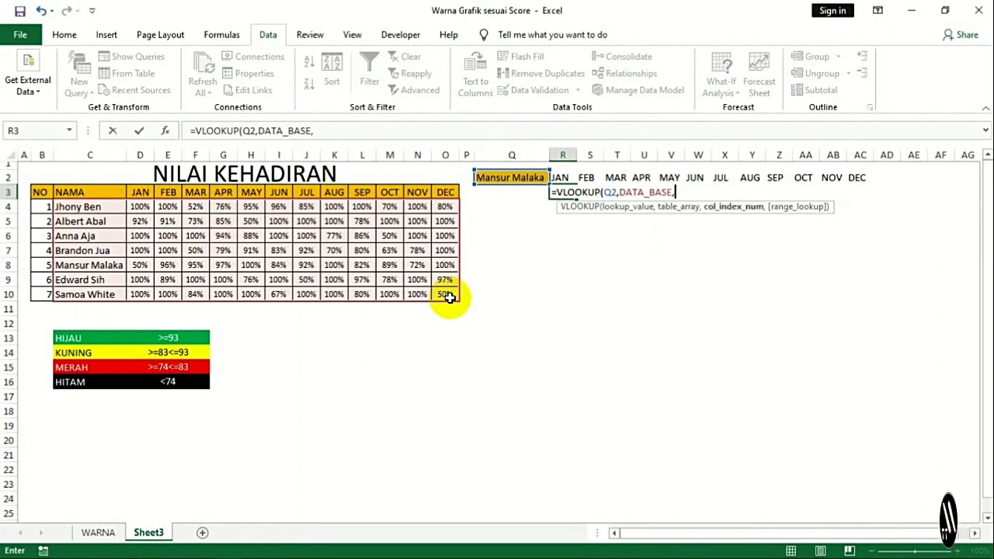
pyautogui.write('2,0')
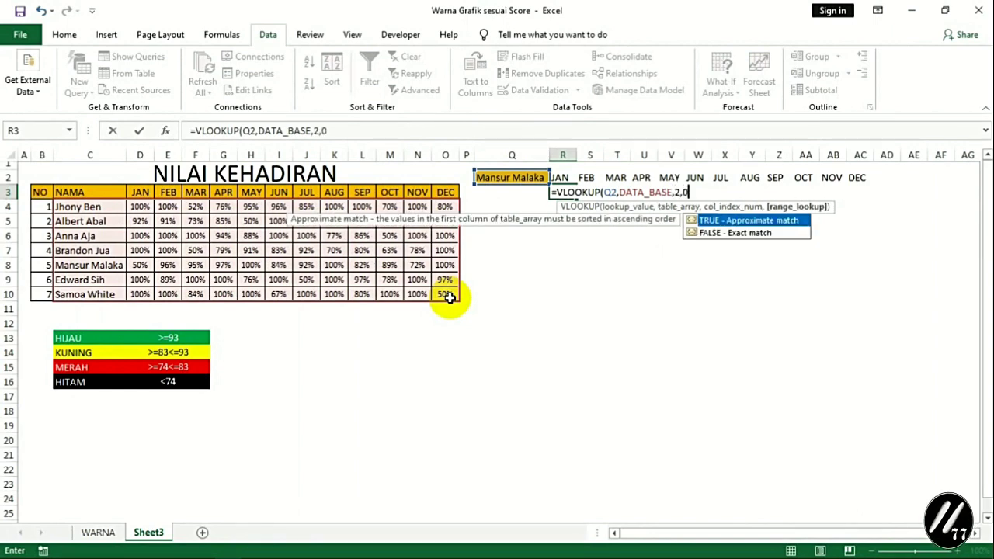
pyautogui.press('Return')
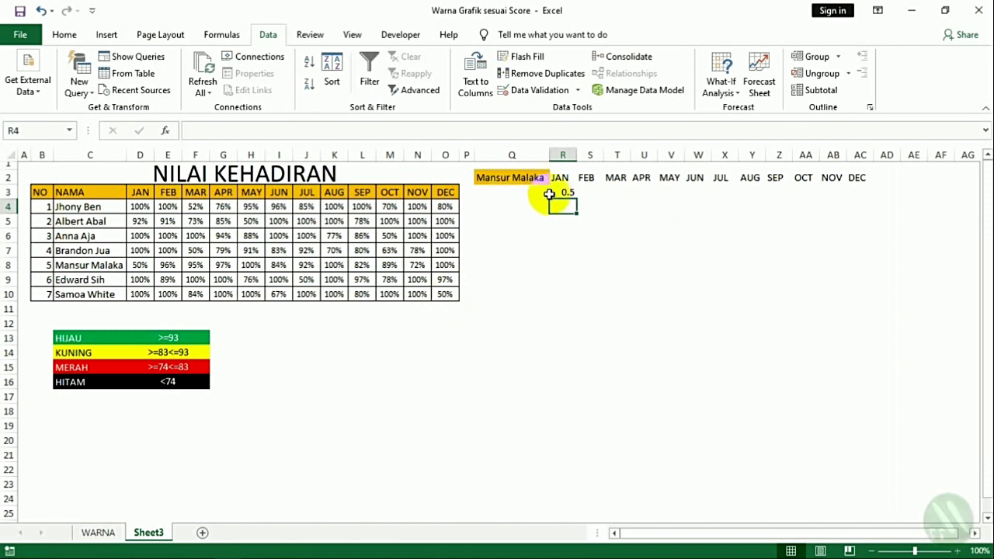
pyautogui.moveTo(562, 192)
pyautogui.mouseDown()
pyautogui.moveTo(852, 254)
pyautogui.moveTo(851, 297)
pyautogui.mouseUp()
pyautogui.click(65, 34)
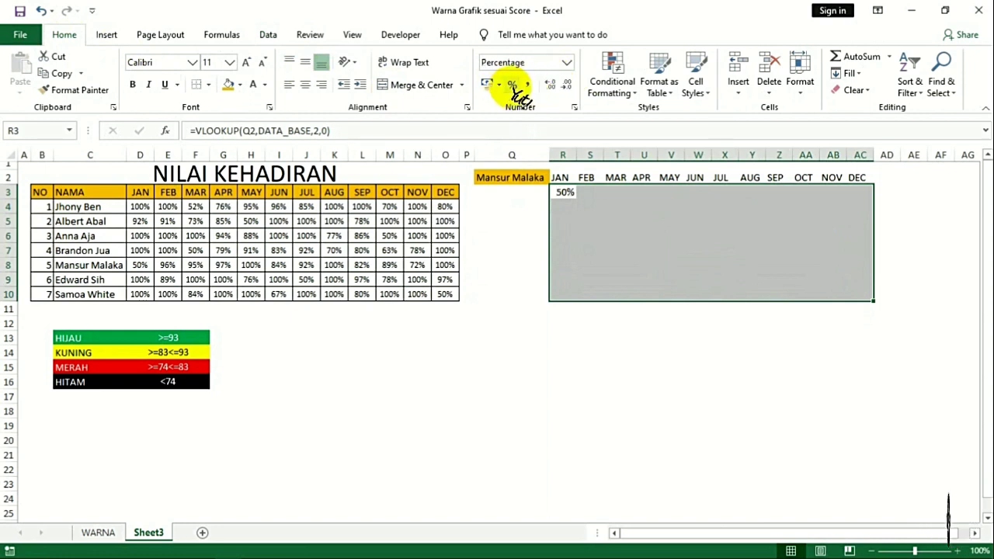
pyautogui.click(609, 325)
pyautogui.click(528, 177)
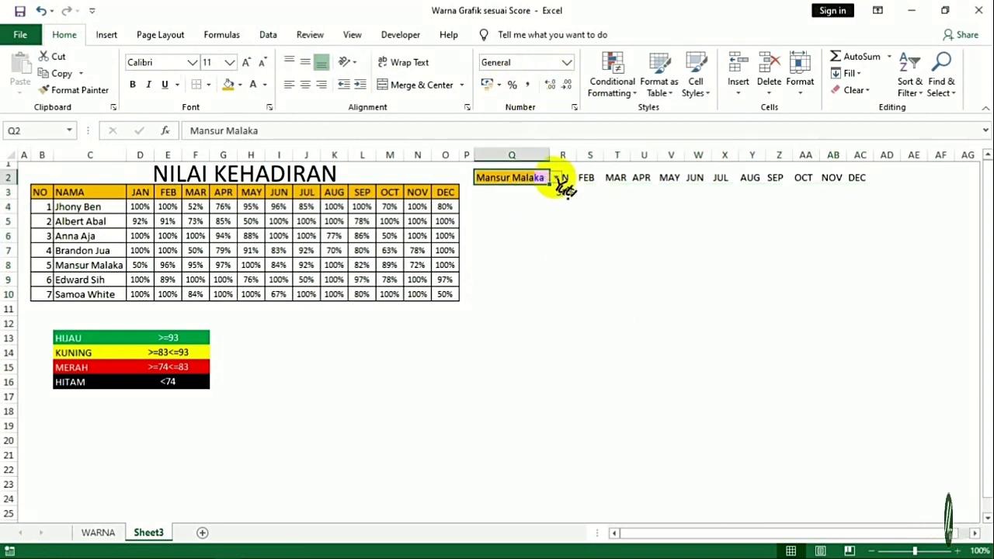
pyautogui.click(555, 178)
pyautogui.click(543, 191)
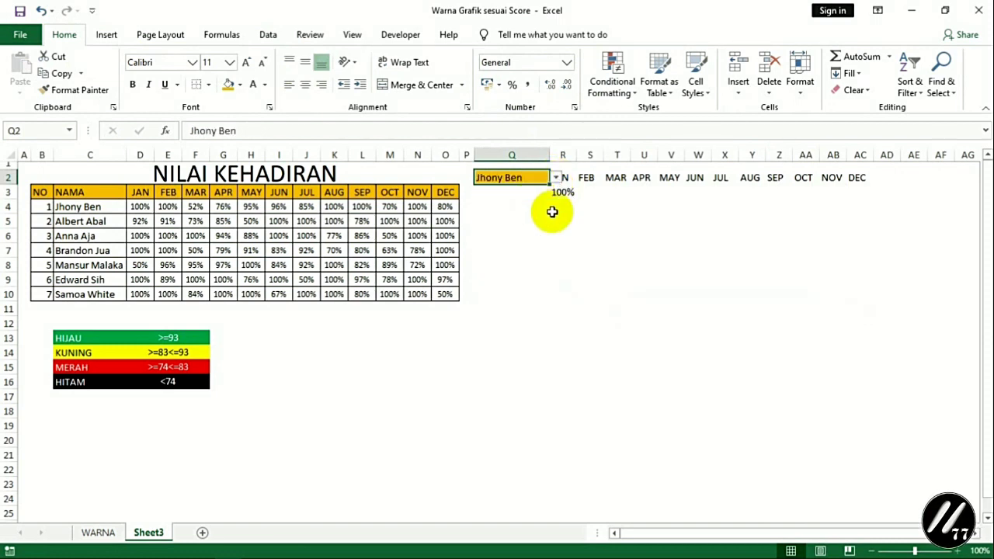
# Fill R3's formula across to AC3, then undo the fill that produced #N/A errors.
pyautogui.click(567, 191)
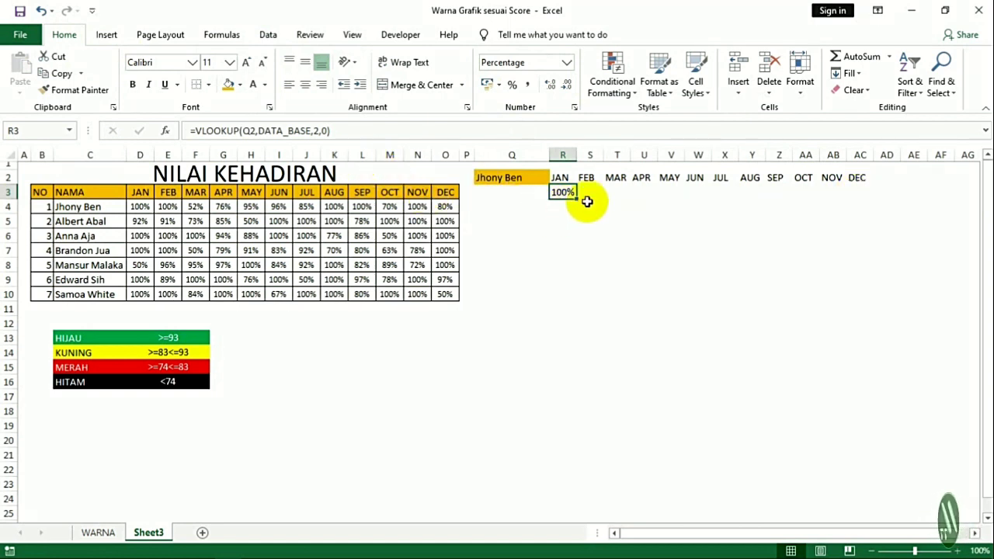
pyautogui.moveTo(577, 201); pyautogui.dragTo(863, 199)
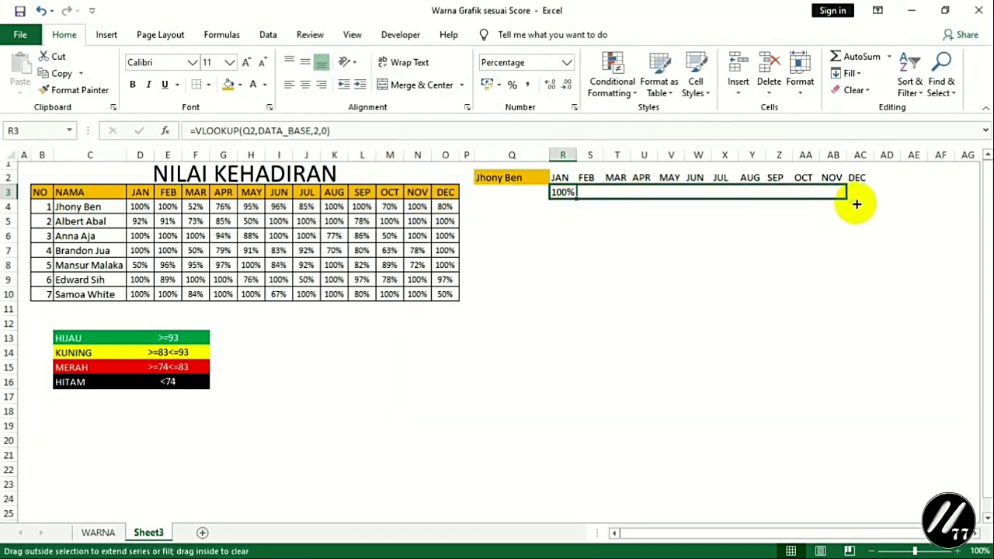
pyautogui.click(588, 192)
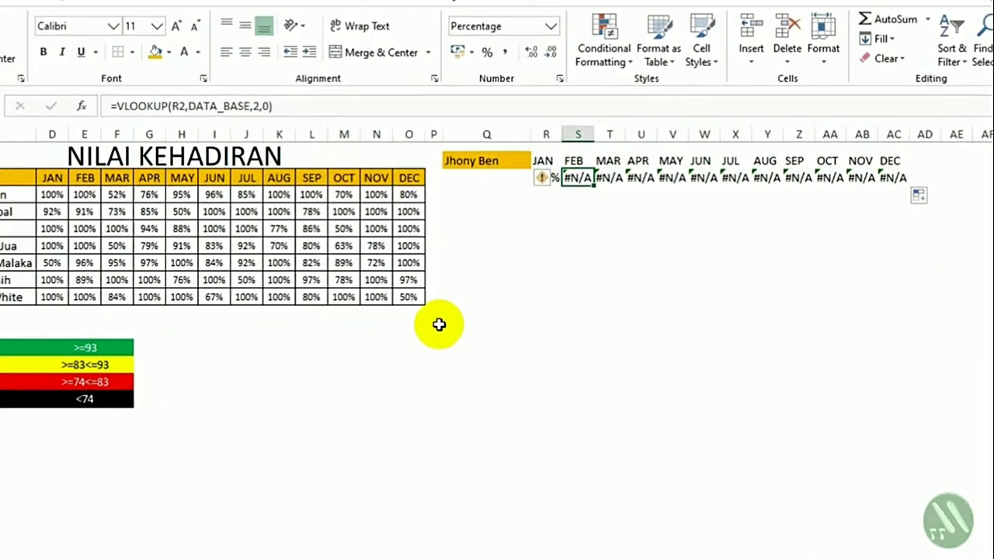
pyautogui.hotkey('ctrl', 'z')
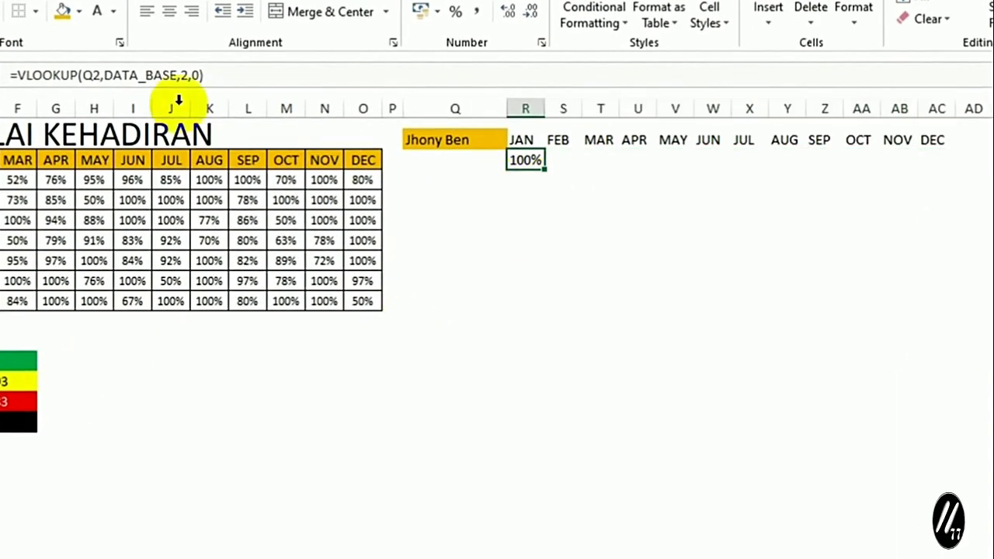
# Make the Q2 reference in R3's VLOOKUP absolute as $Q$2.
pyautogui.click(90, 75)
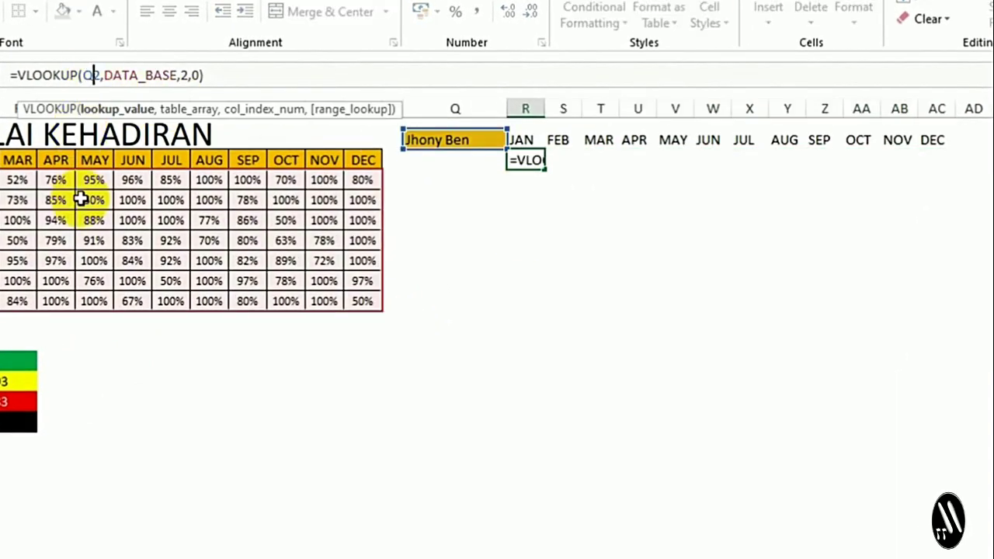
pyautogui.press('F4')
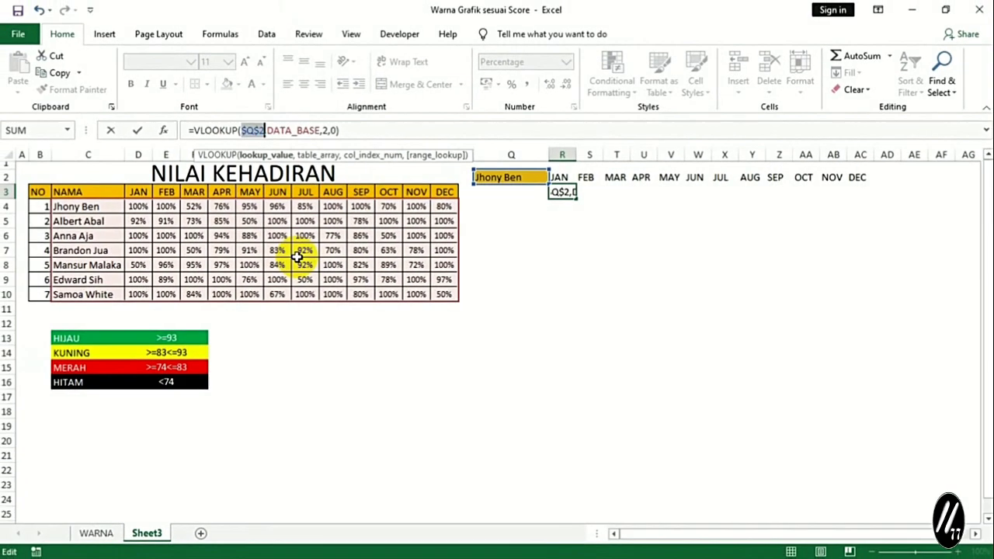
pyautogui.press('Return')
pyautogui.click(561, 194)
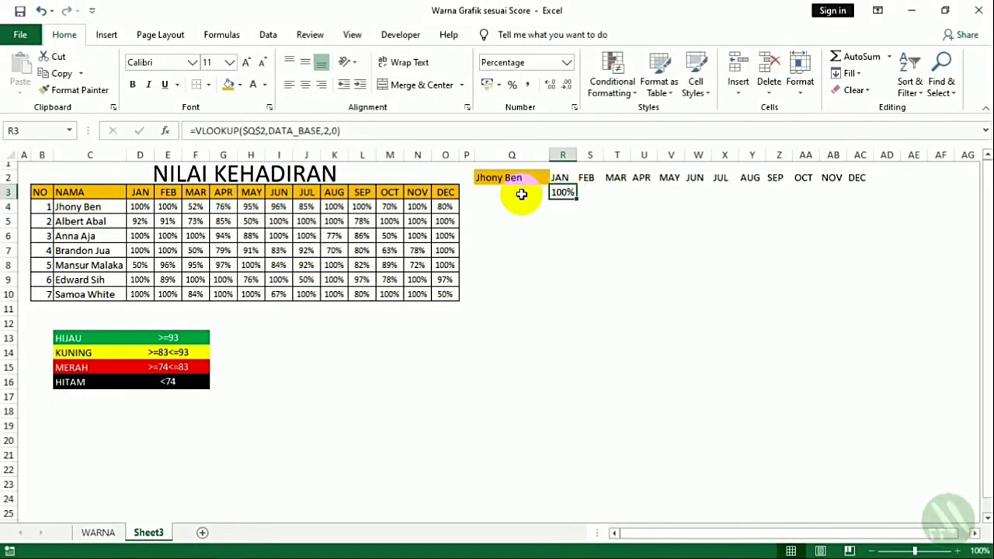
# Replace R3's fixed column index 2 with COLUMN(B11:C11).
pyautogui.click(331, 132)
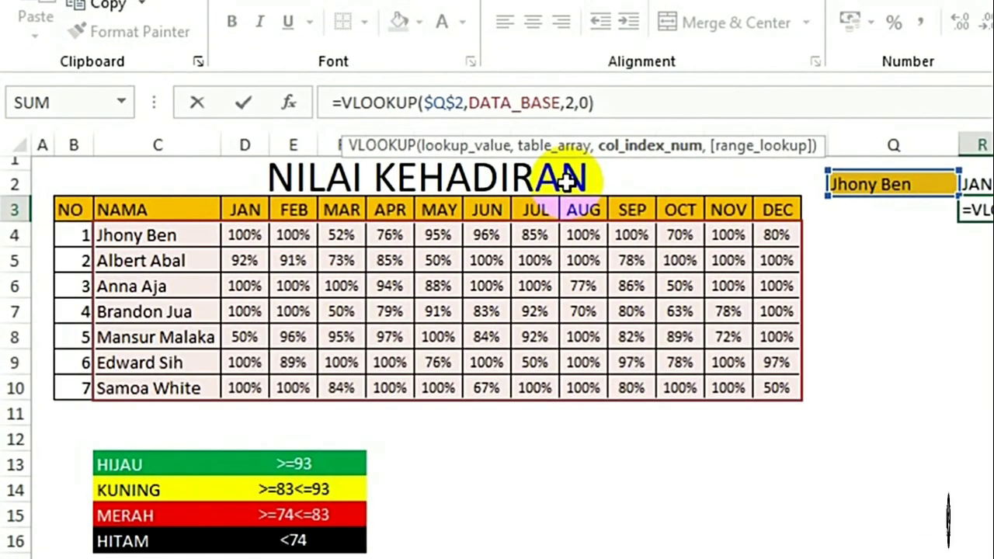
pyautogui.press('BackSpace')
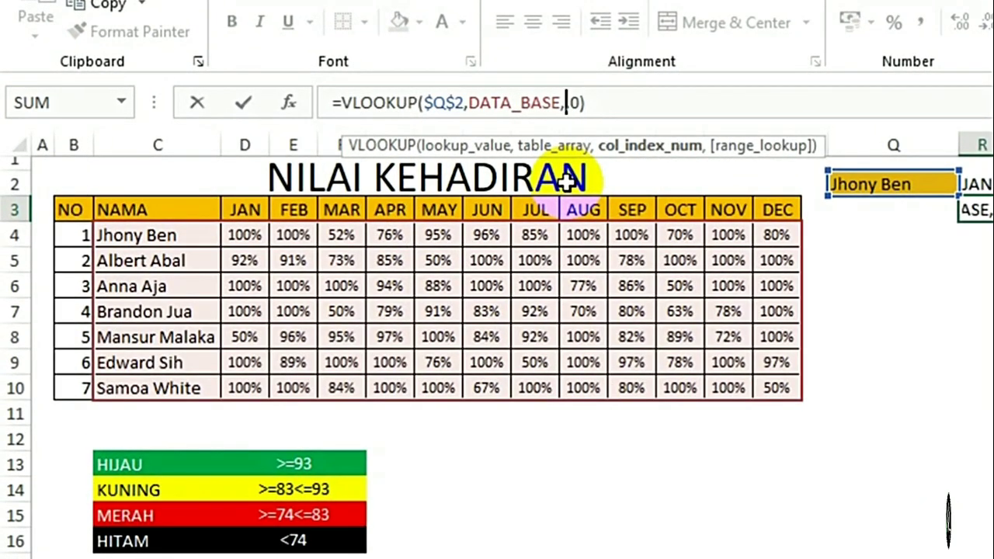
pyautogui.write('COL')
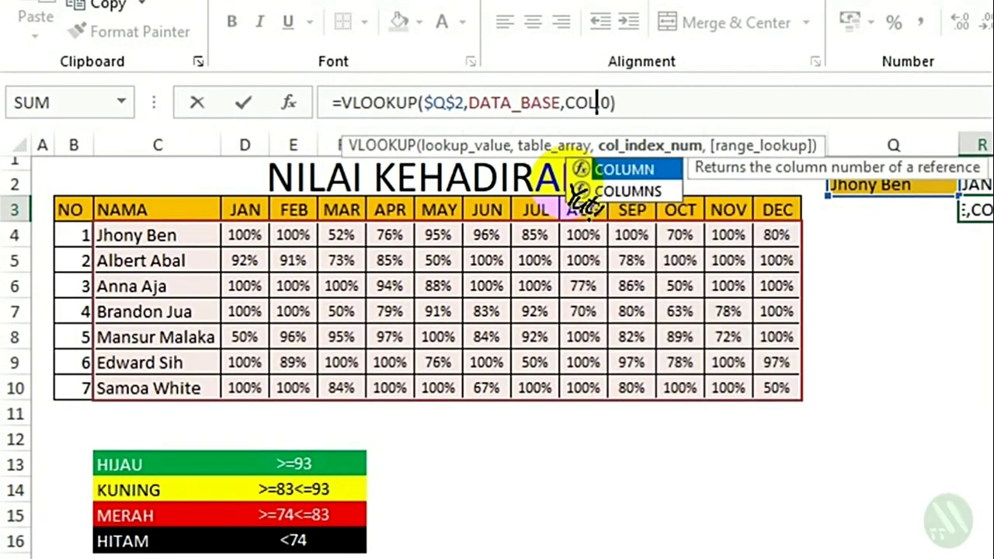
pyautogui.doubleClick(637, 169)
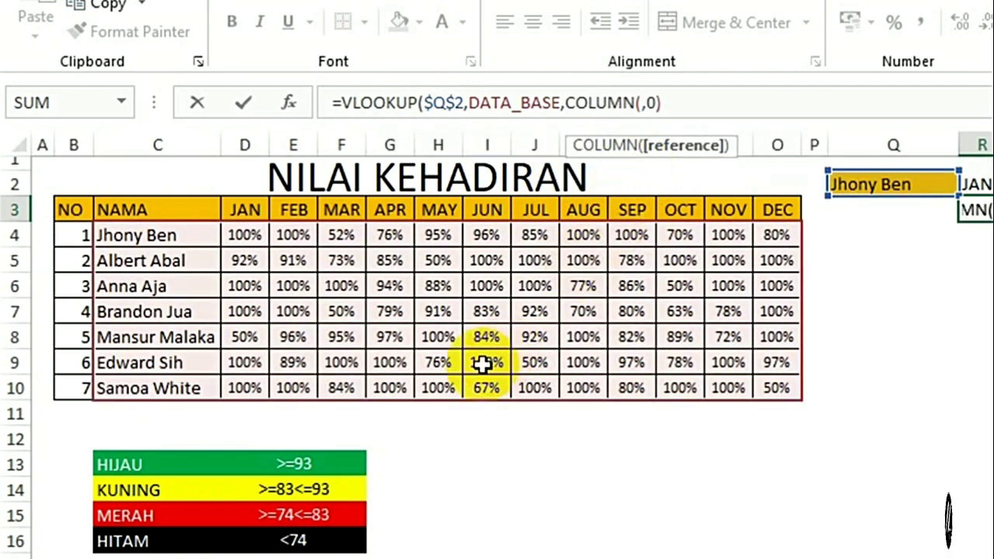
pyautogui.moveTo(76, 402); pyautogui.dragTo(165, 413)
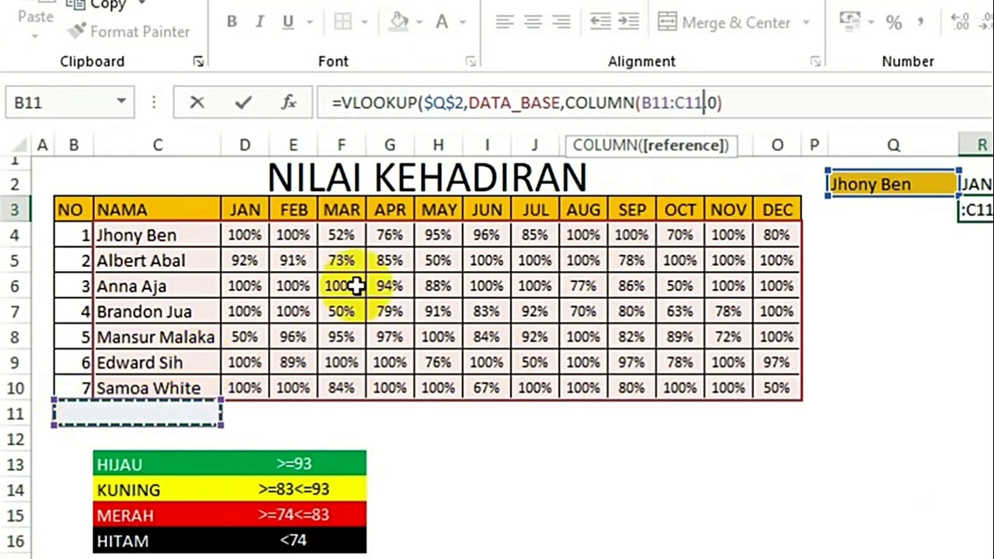
pyautogui.click(650, 102)
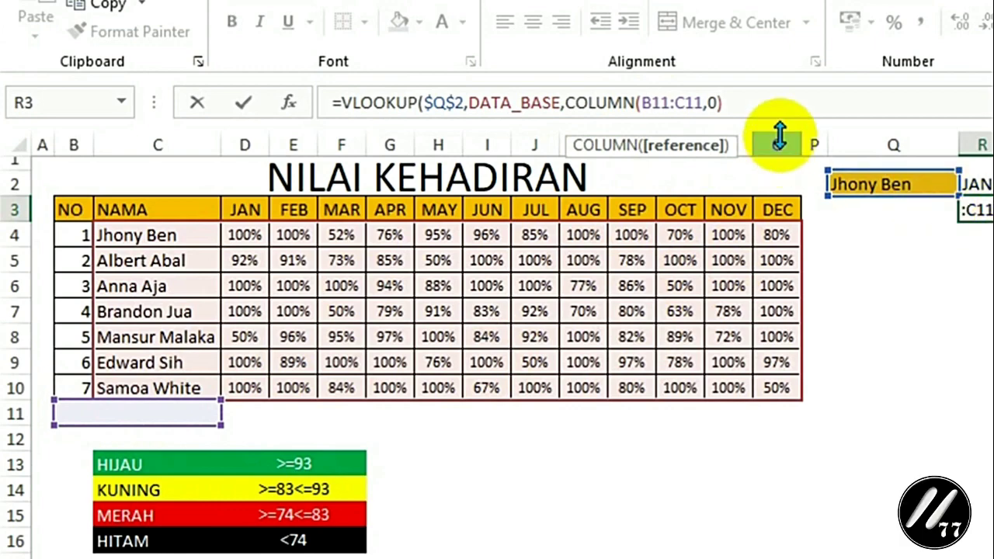
pyautogui.click(773, 111)
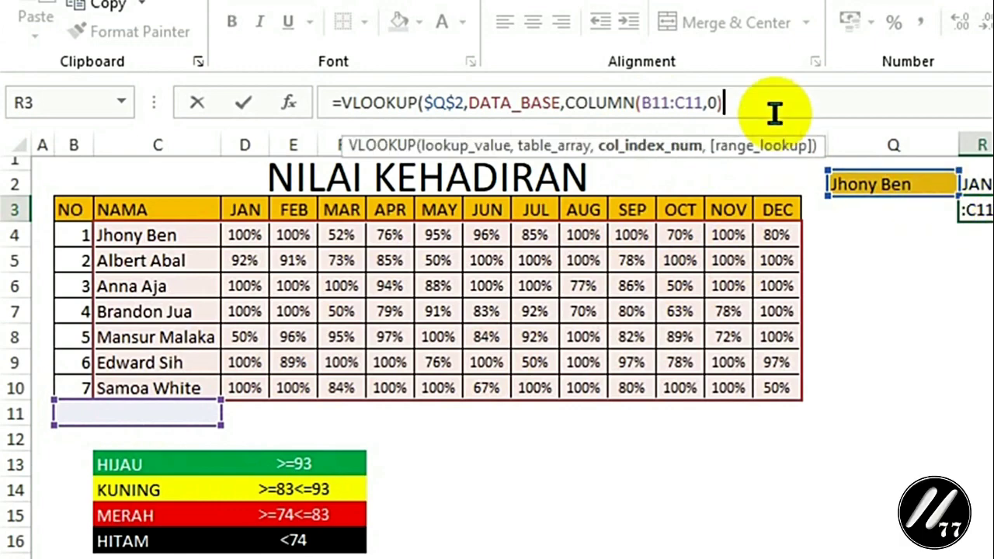
pyautogui.press('Return')
pyautogui.press('Return')
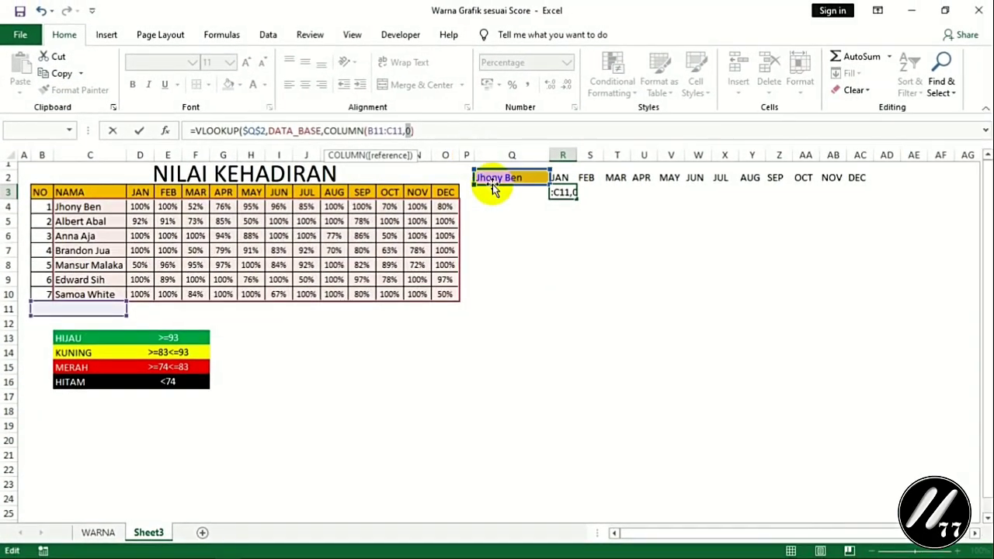
pyautogui.click(411, 131)
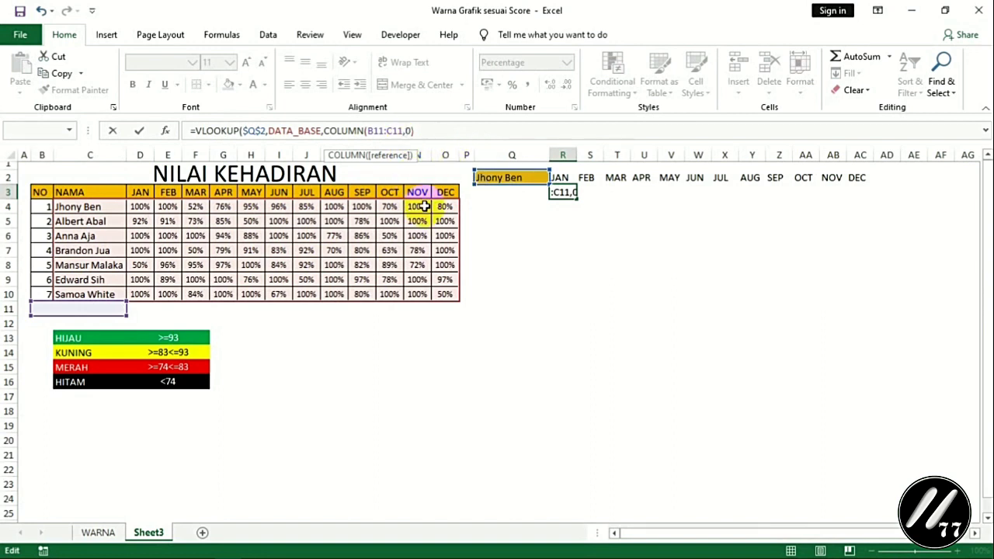
pyautogui.write('2,')
pyautogui.press('BackSpace')
pyautogui.press('BackSpace')
pyautogui.press('Left')
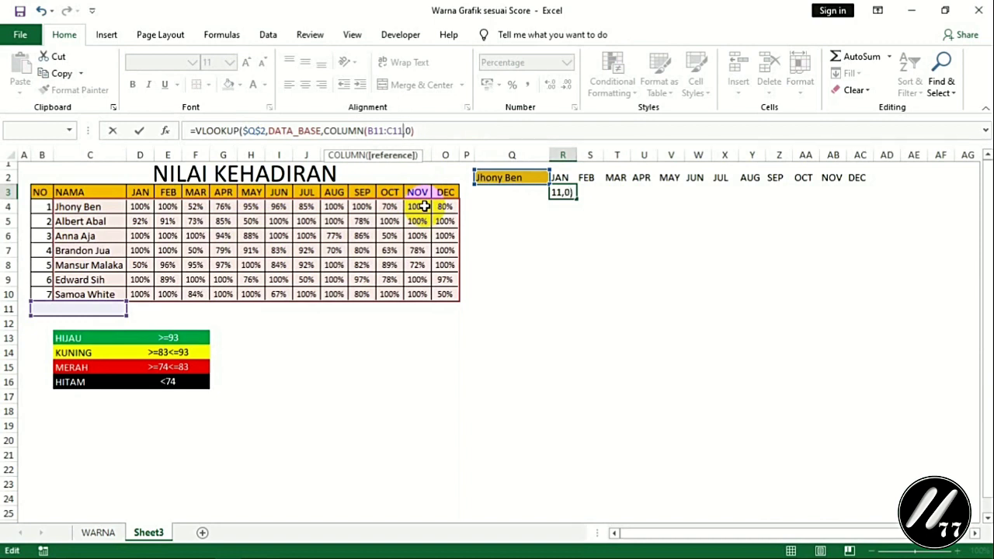
# Close and confirm R3's formula, fill it across to AC3, and check S3 and R3.
pyautogui.write(')')
pyautogui.press('Return')
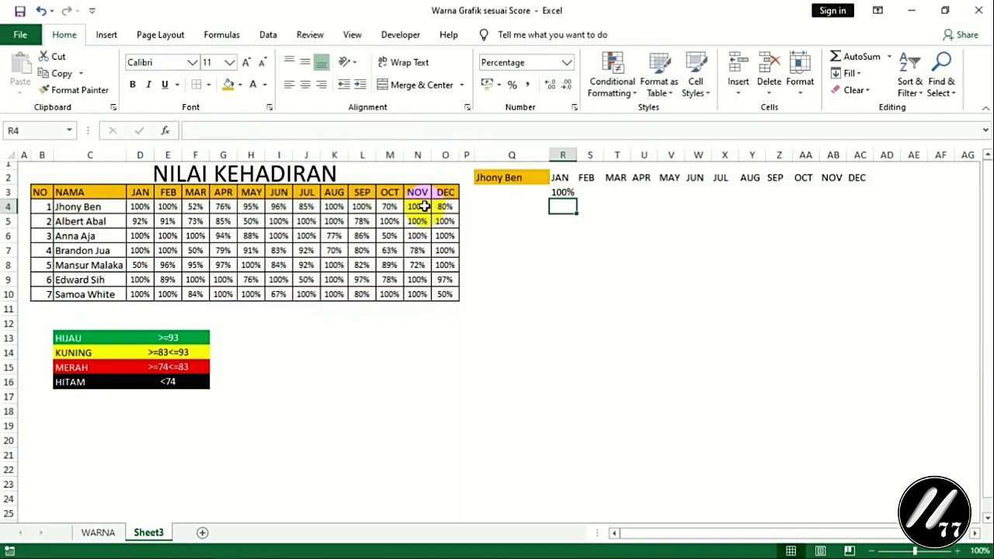
pyautogui.click(569, 193)
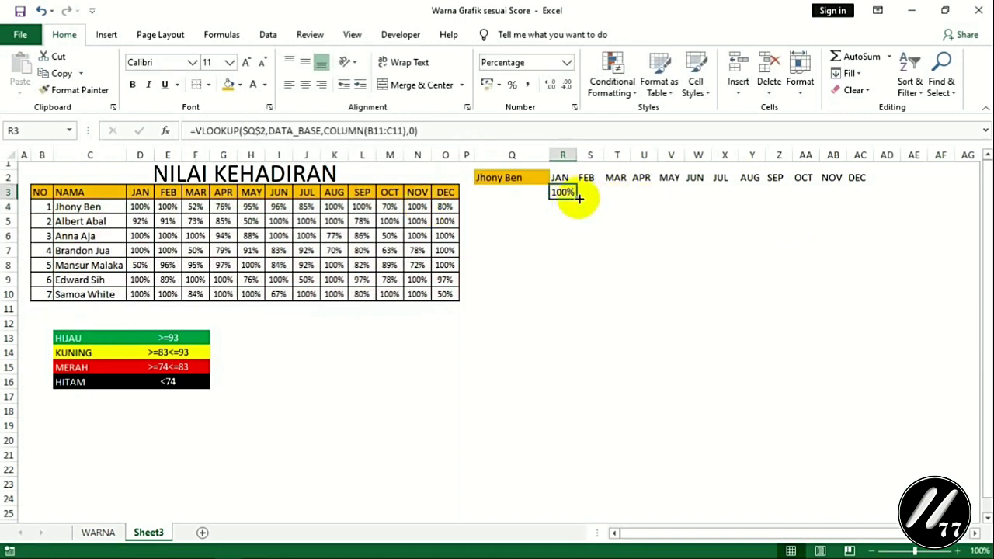
pyautogui.moveTo(577, 201); pyautogui.dragTo(863, 206)
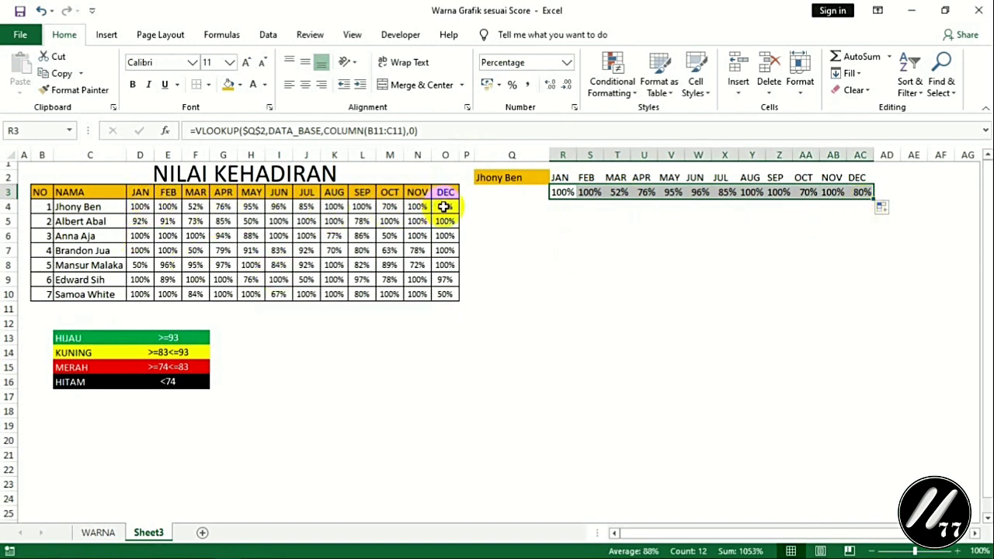
pyautogui.click(562, 192)
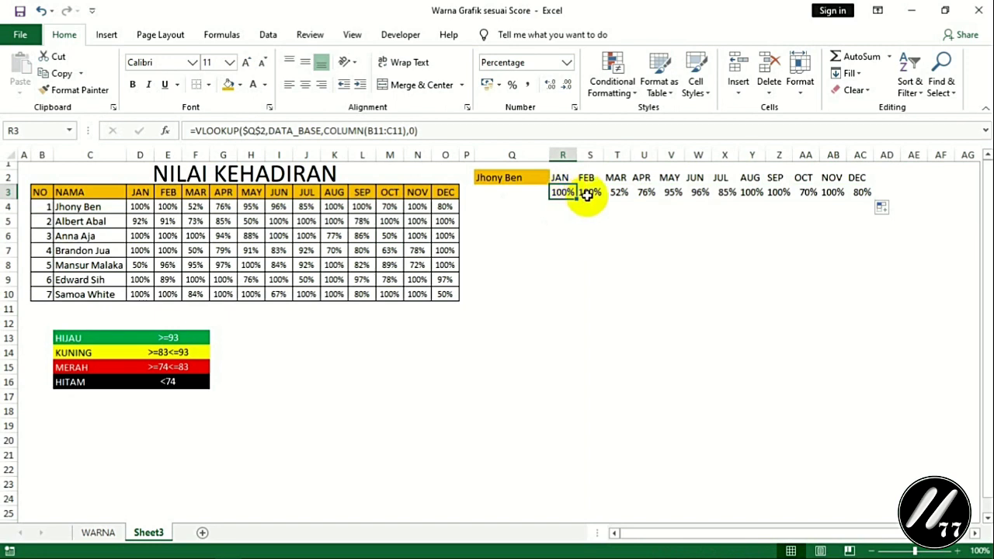
pyautogui.click(589, 192)
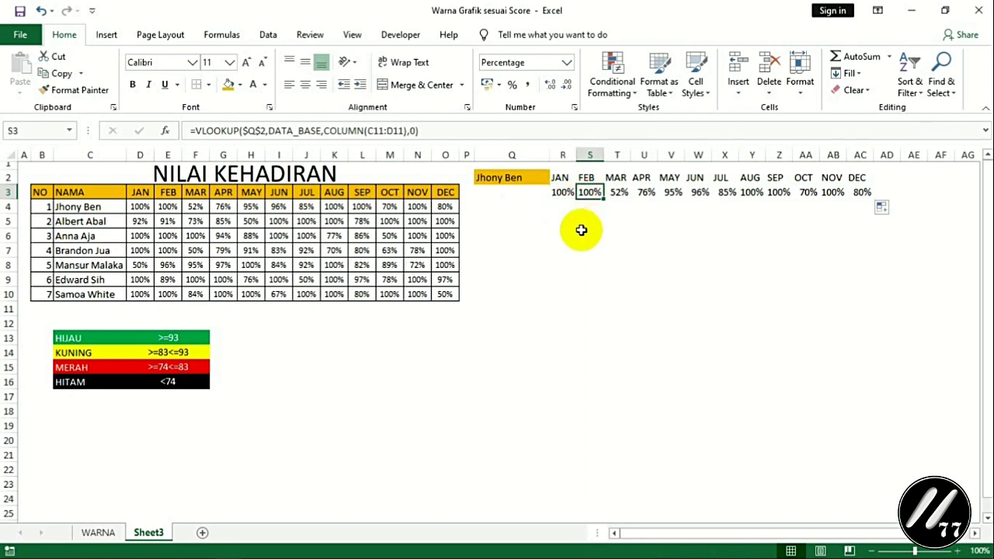
pyautogui.click(562, 191)
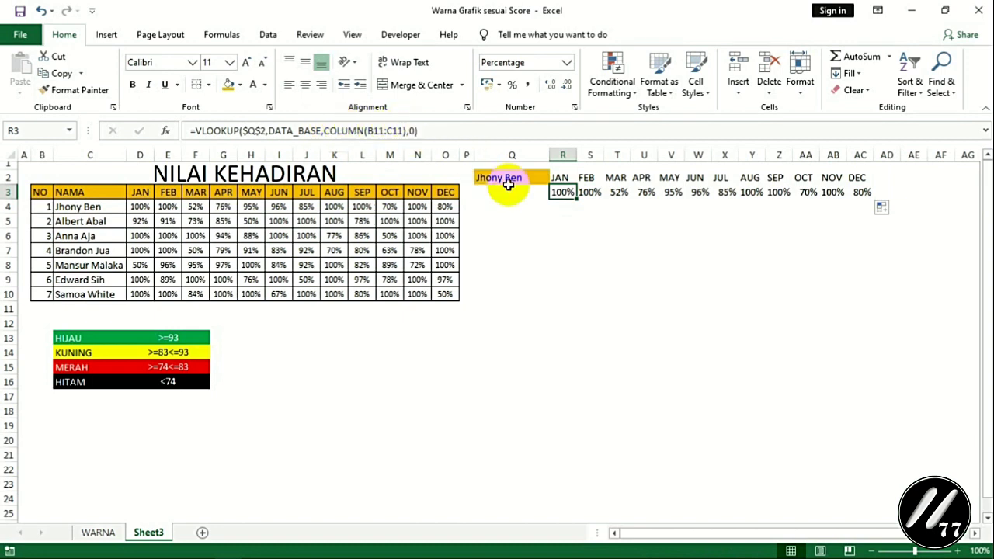
pyautogui.click(562, 206)
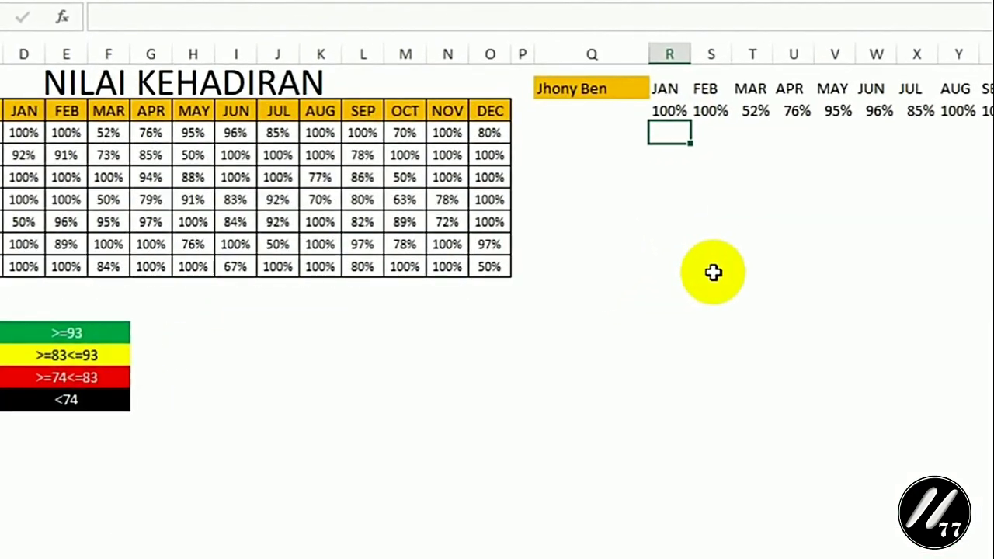
# Enter =IF(R3>=93%,R3,NA()) in R4, returning 100% for January.
pyautogui.write('=')
pyautogui.write('IF')
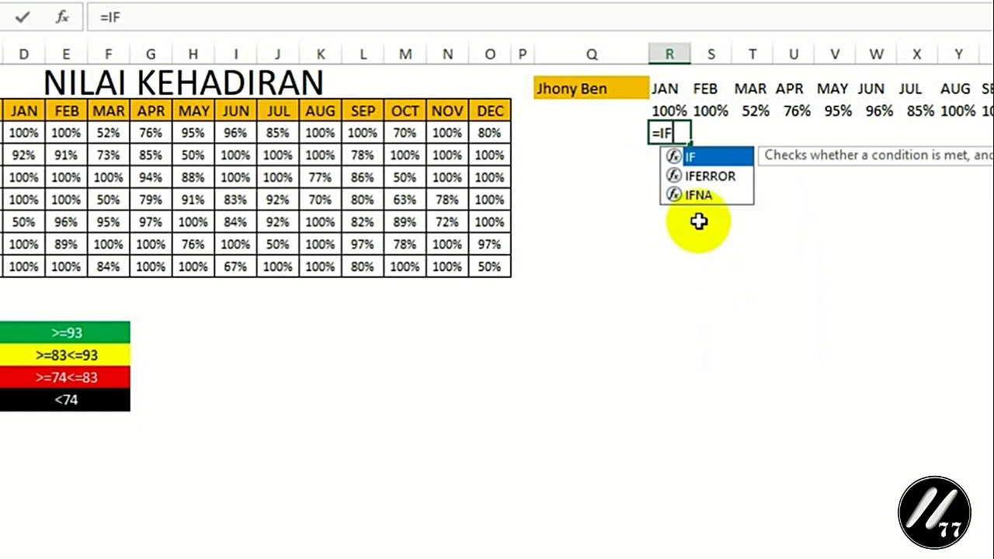
pyautogui.doubleClick(702, 157)
pyautogui.click(677, 109)
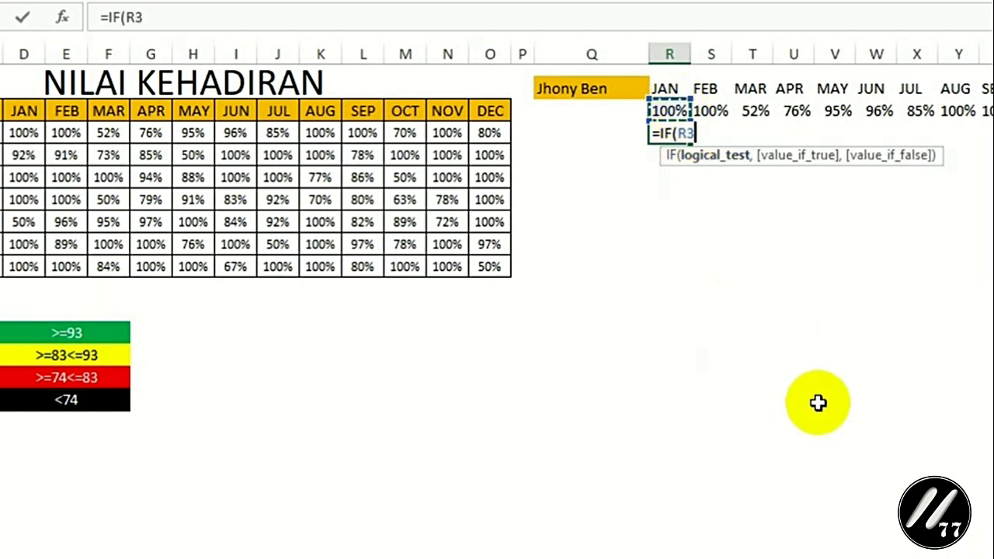
pyautogui.write('>')
pyautogui.write('=93')
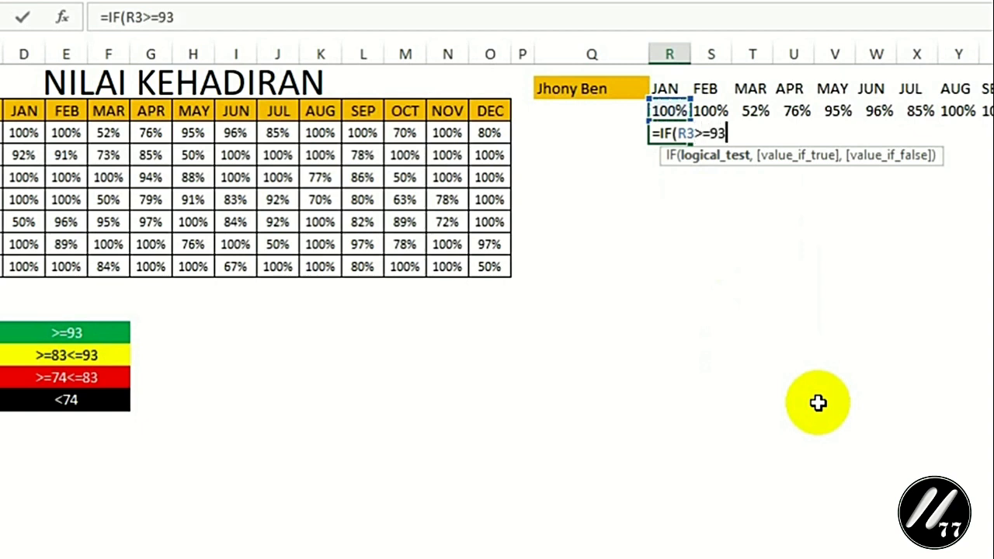
pyautogui.write('%')
pyautogui.write(',')
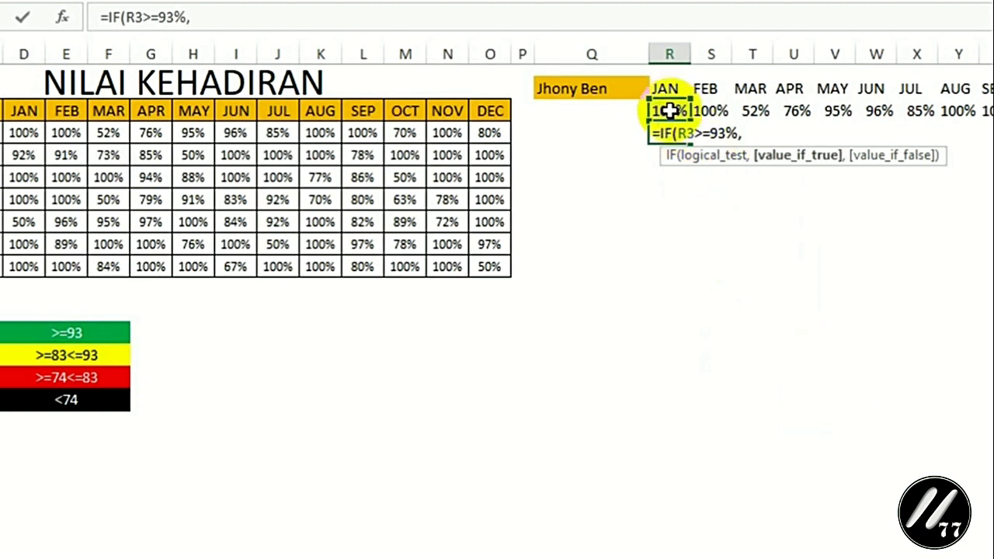
pyautogui.click(670, 111)
pyautogui.write(',')
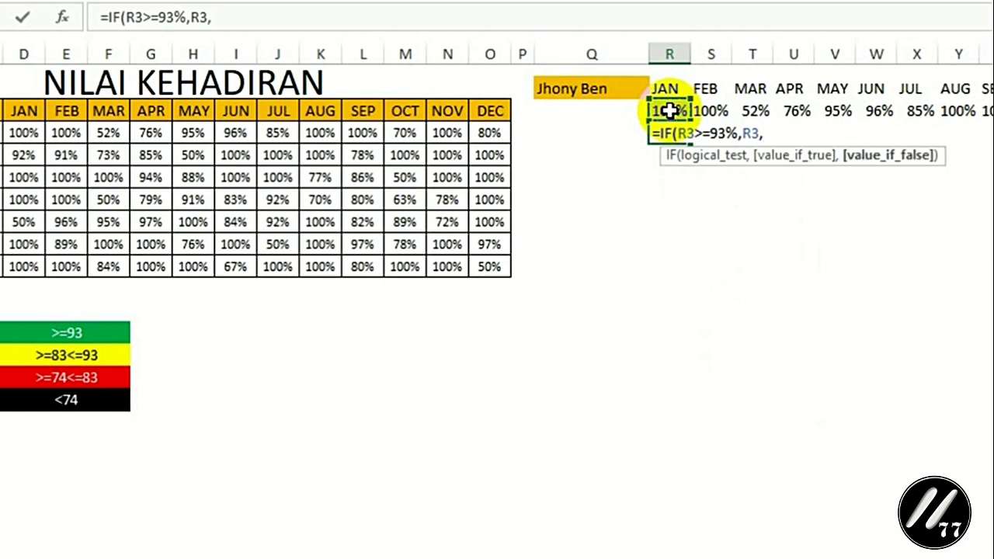
pyautogui.write('NA(')
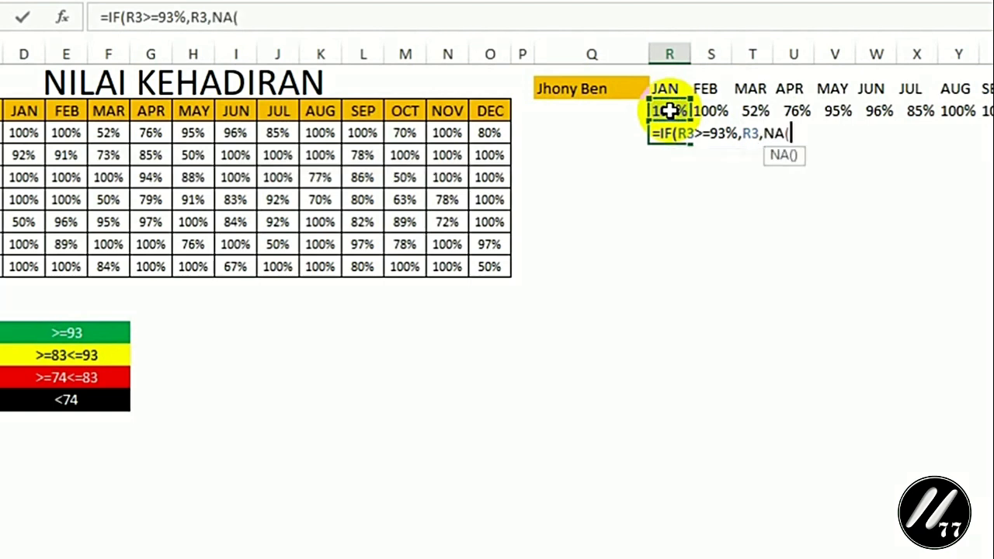
pyautogui.write('))')
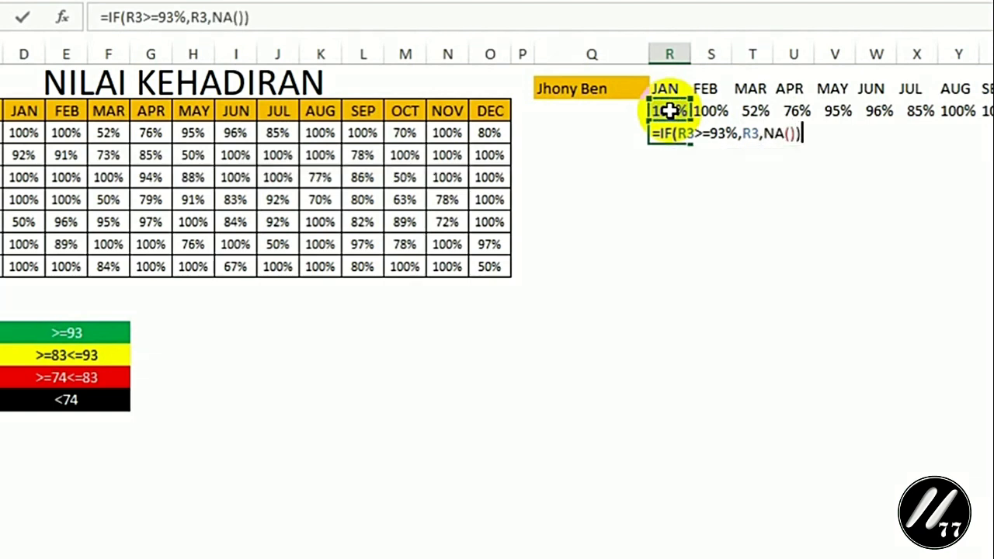
pyautogui.press('Return')
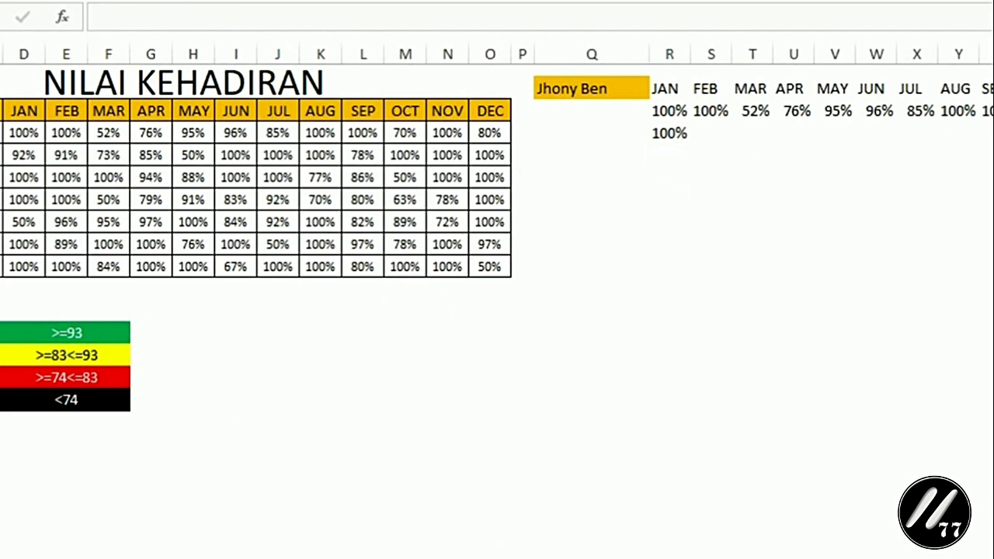
# Enter =IF(AND(R3>=83%,R3<=93%),R3,NA()) in R5.
pyautogui.click(673, 159)
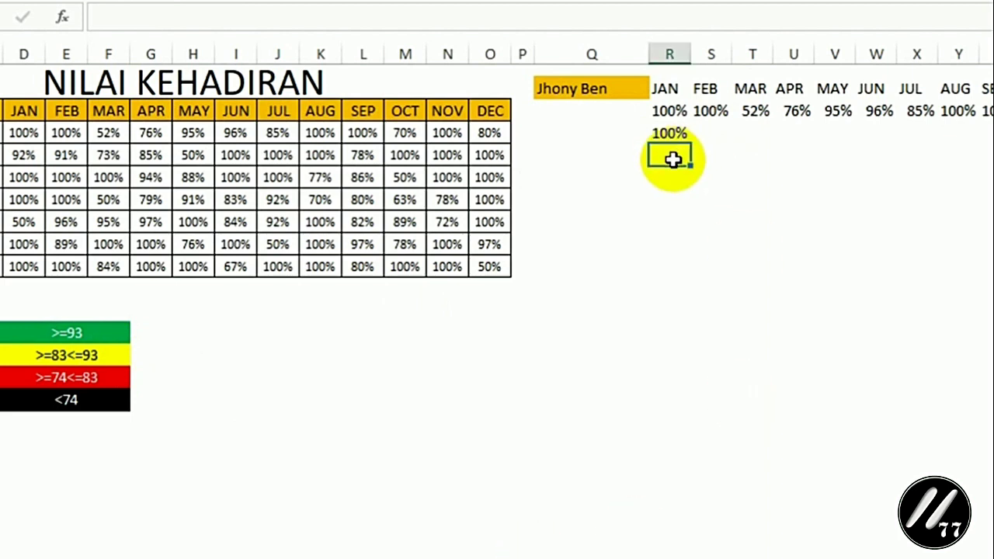
pyautogui.write('=I')
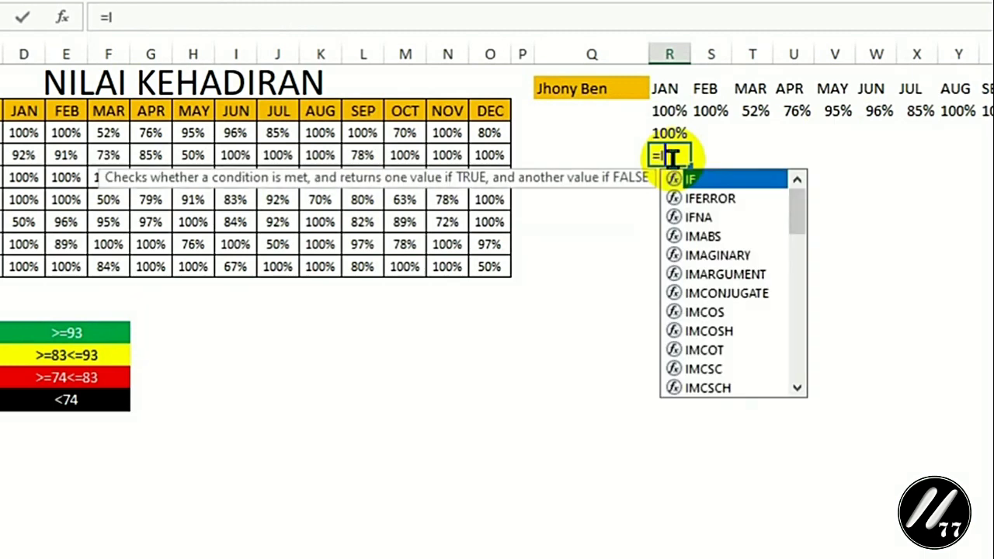
pyautogui.write('F(')
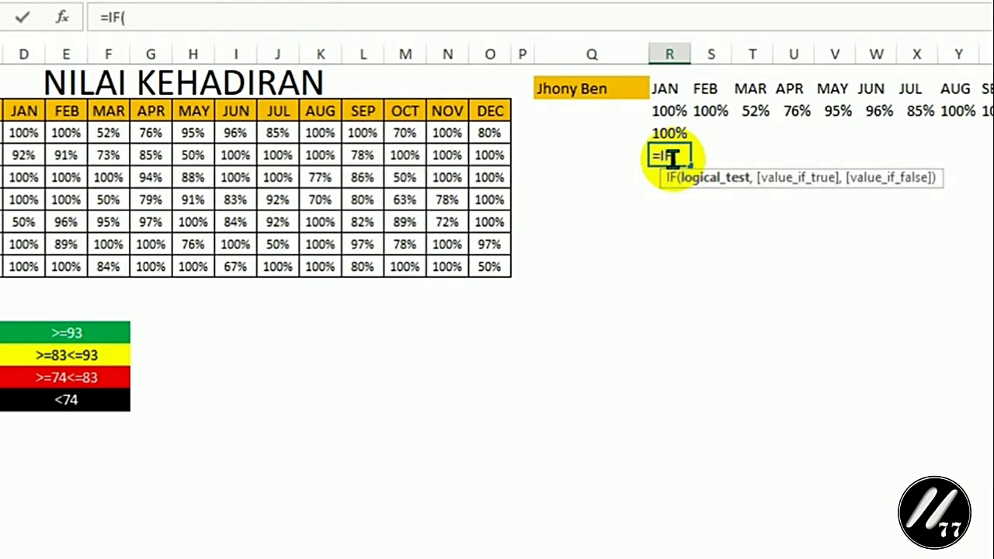
pyautogui.write('AN')
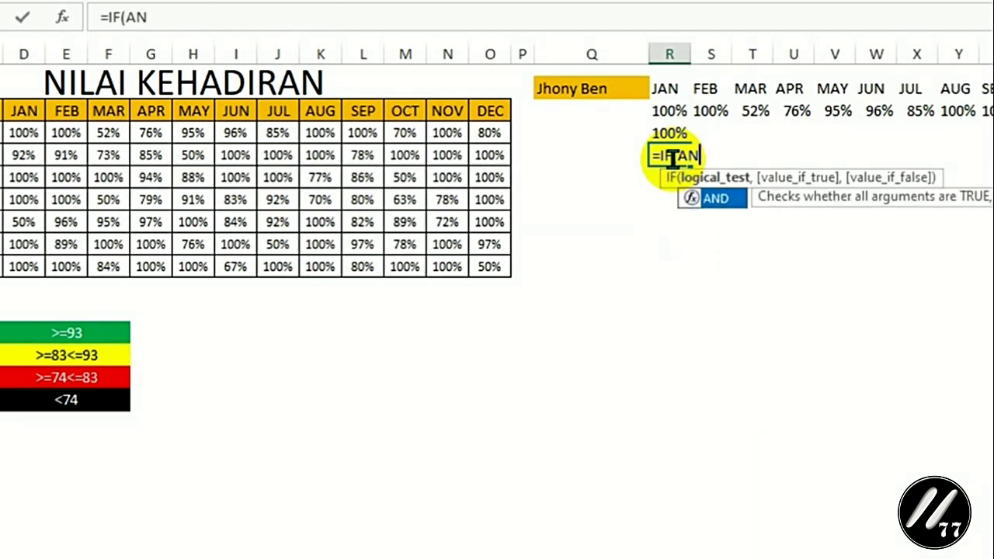
pyautogui.write('D(')
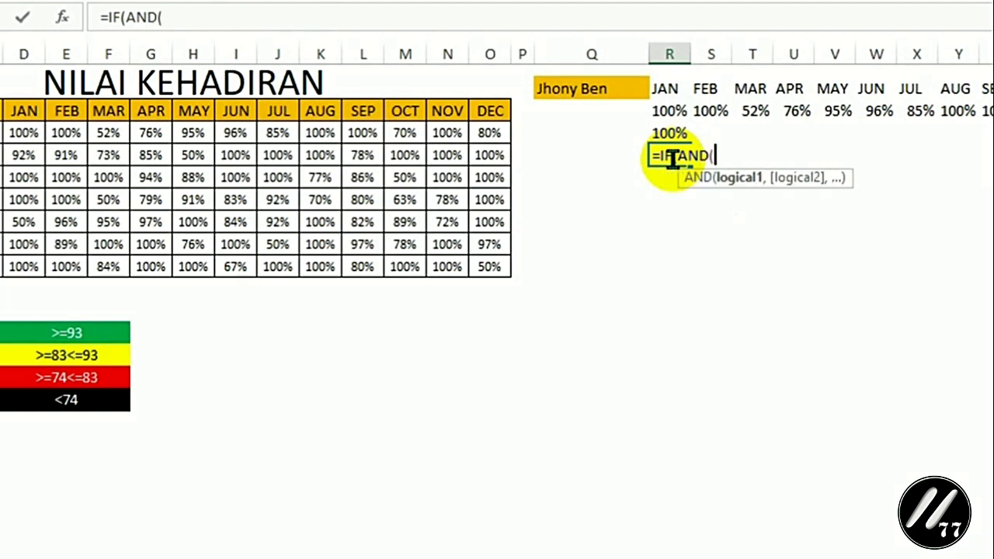
pyautogui.click(666, 113)
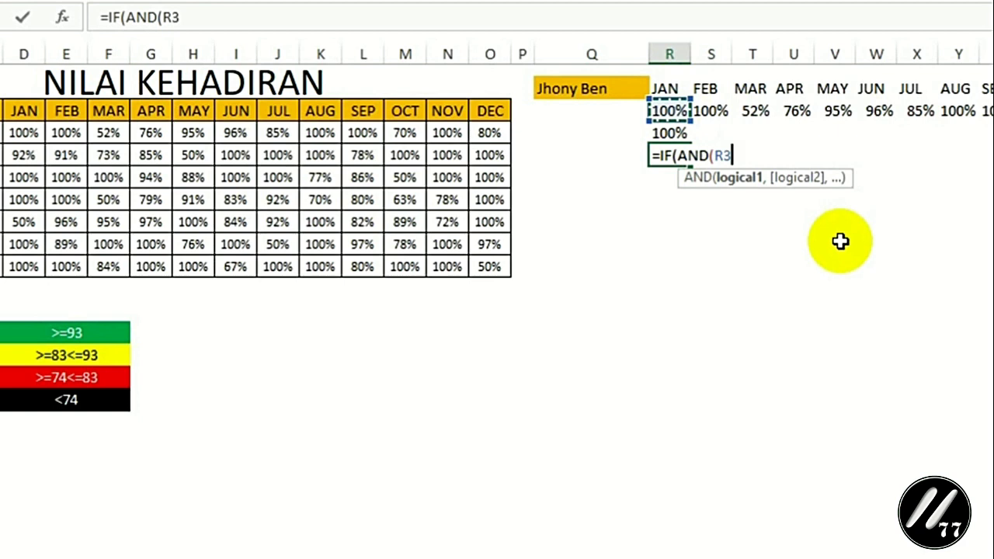
pyautogui.write('>')
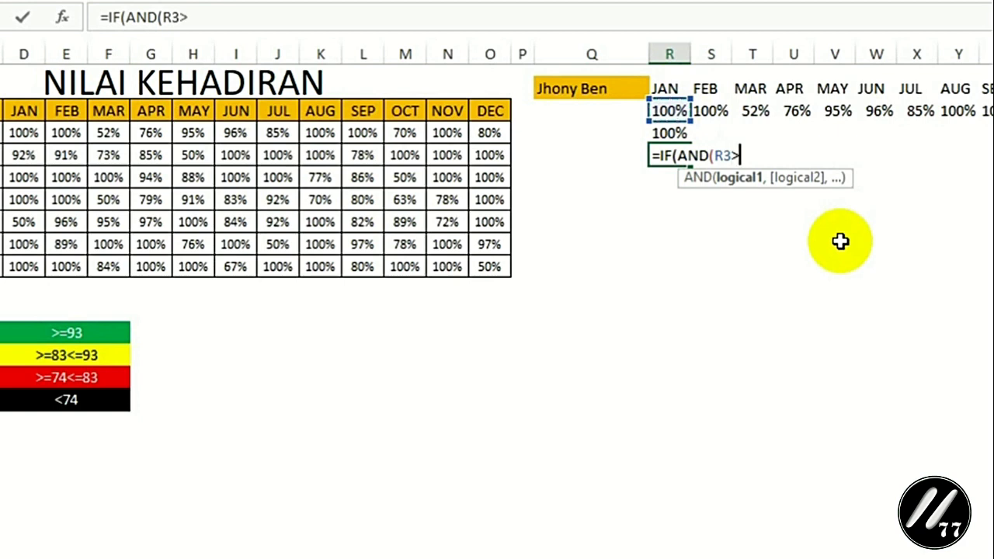
pyautogui.write('-')
pyautogui.press('BackSpace')
pyautogui.write('=8')
pyautogui.write('3%')
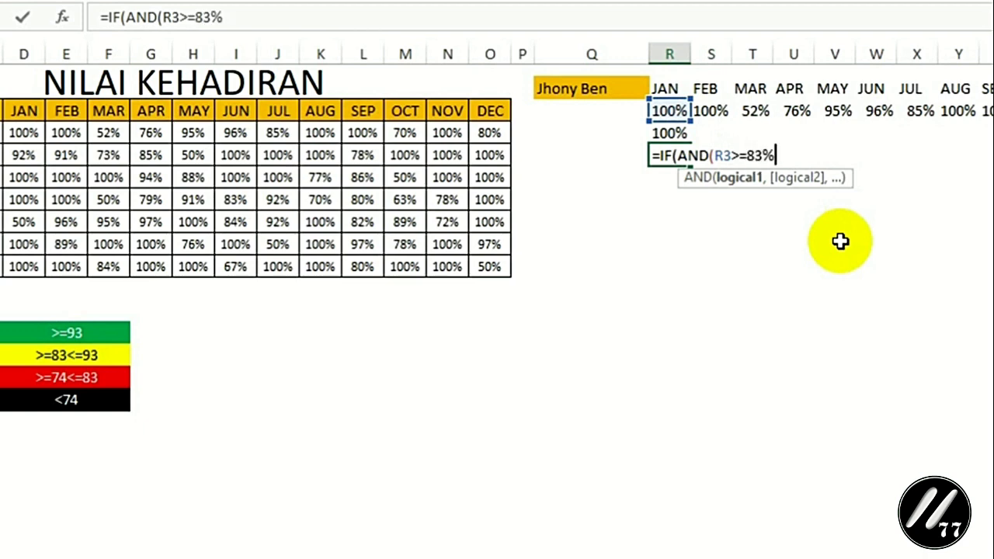
pyautogui.write(',')
pyautogui.click(669, 111)
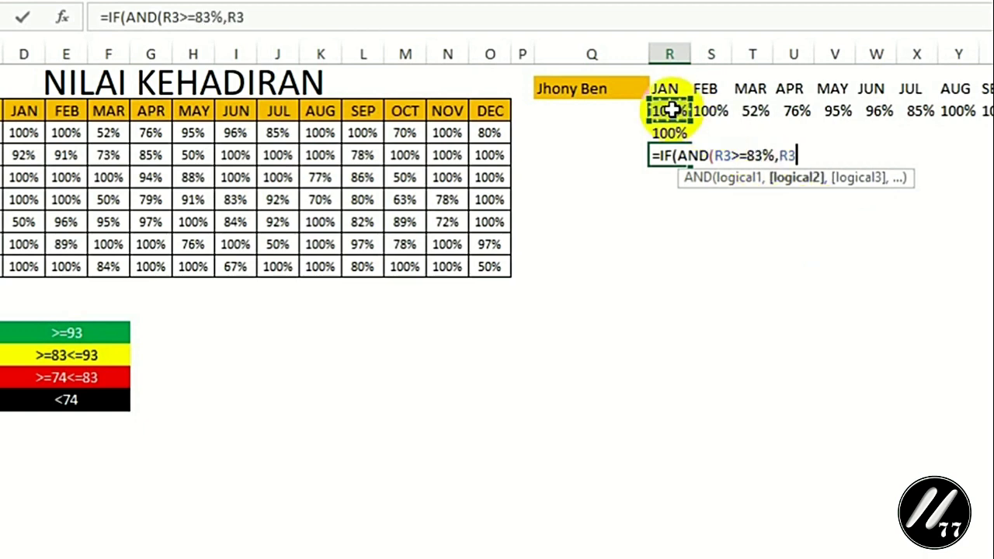
pyautogui.write('<=')
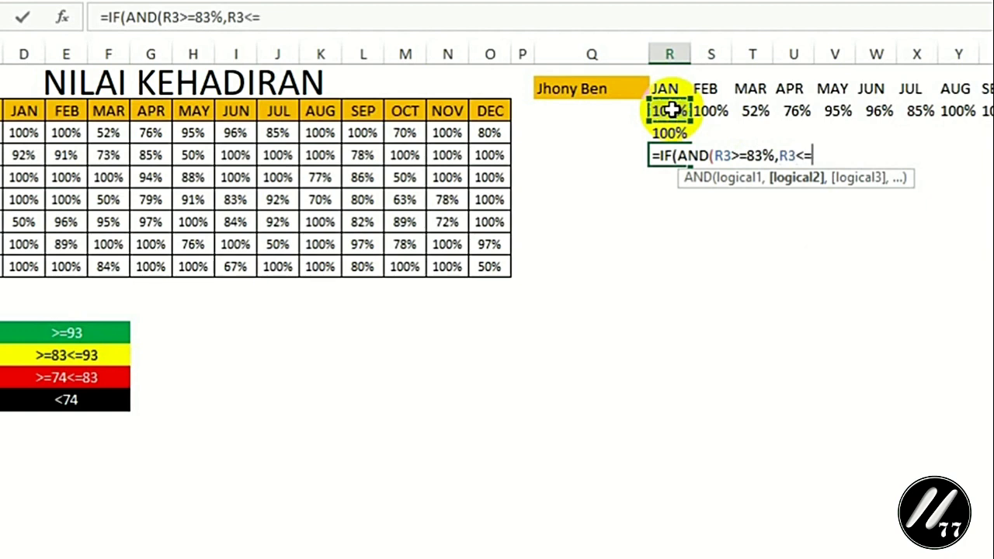
pyautogui.write('93%')
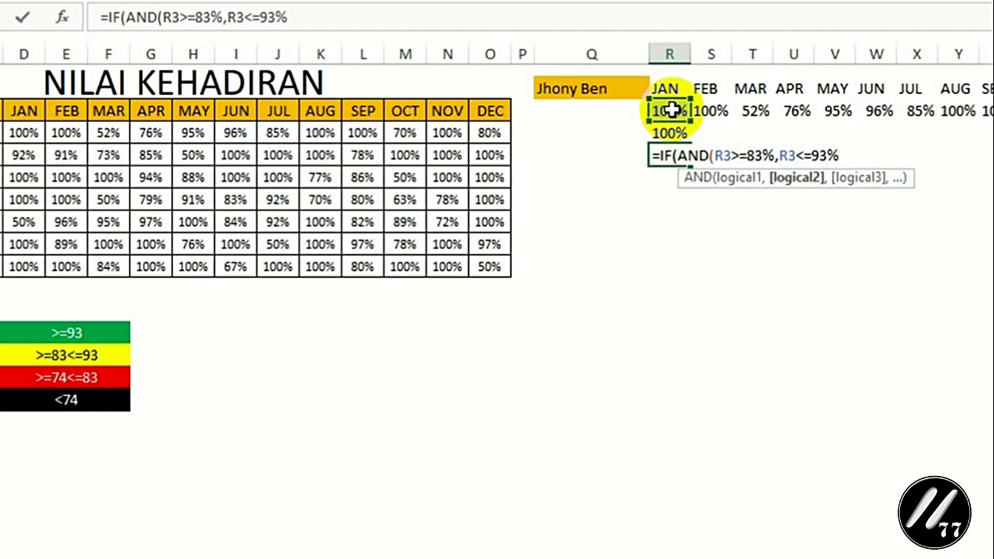
pyautogui.write(')')
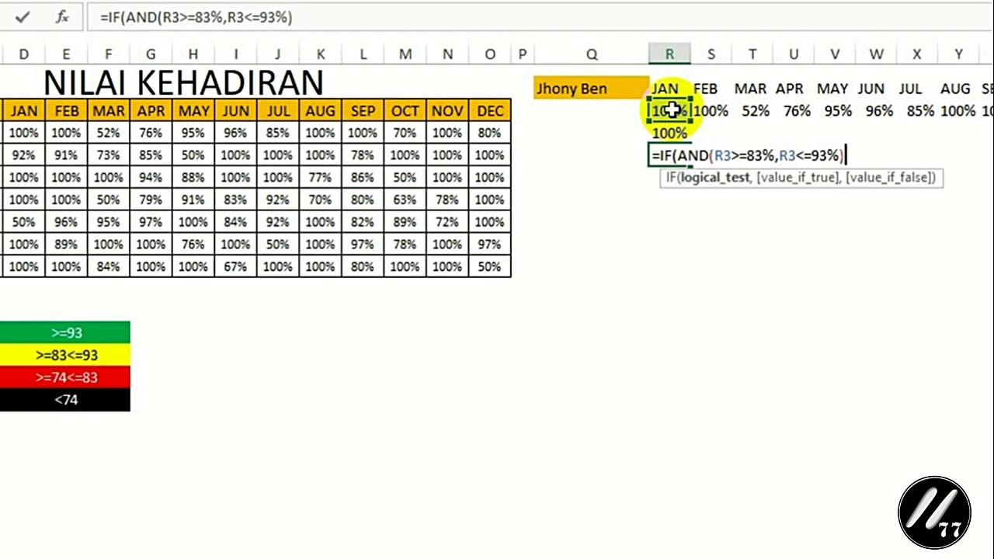
pyautogui.write(',')
pyautogui.click(665, 111)
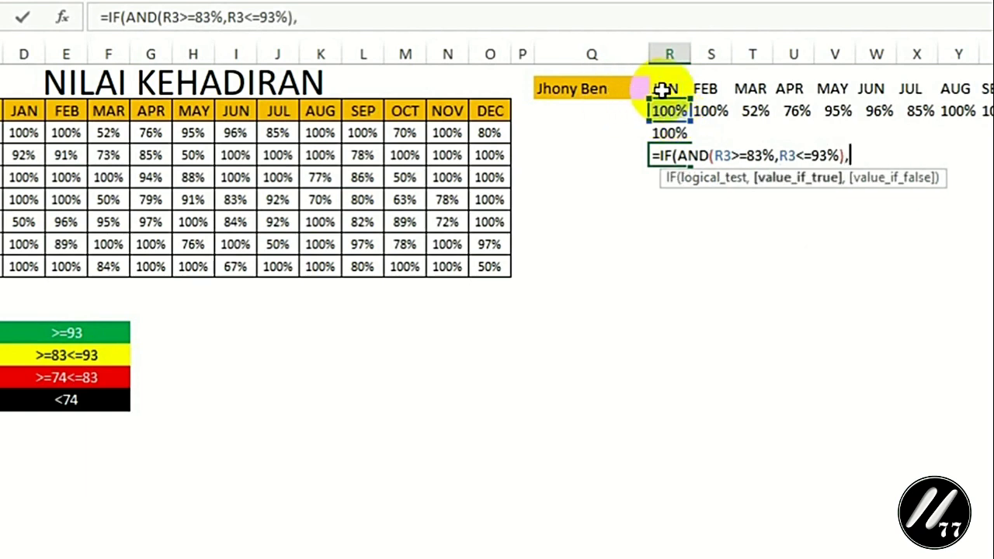
pyautogui.write('R3,')
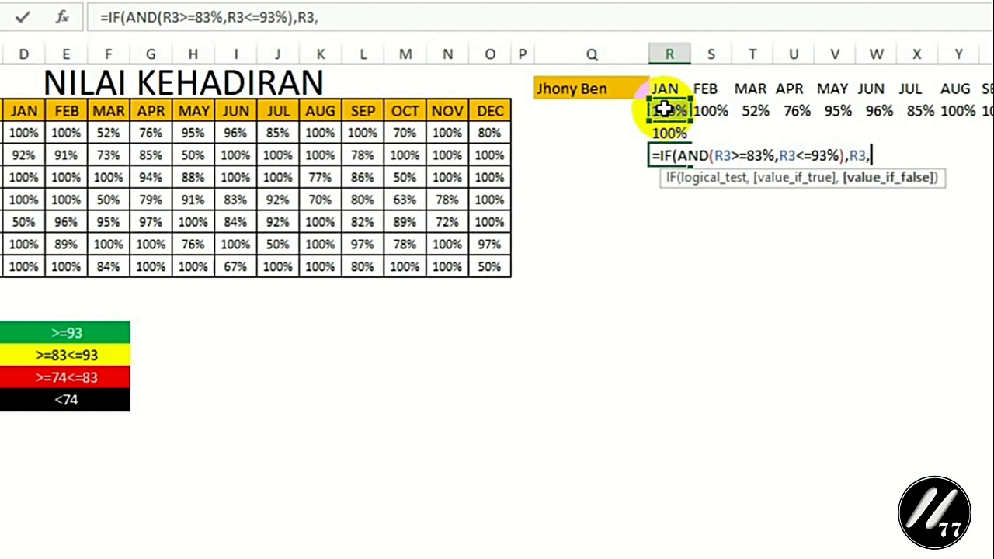
pyautogui.write('NA()')
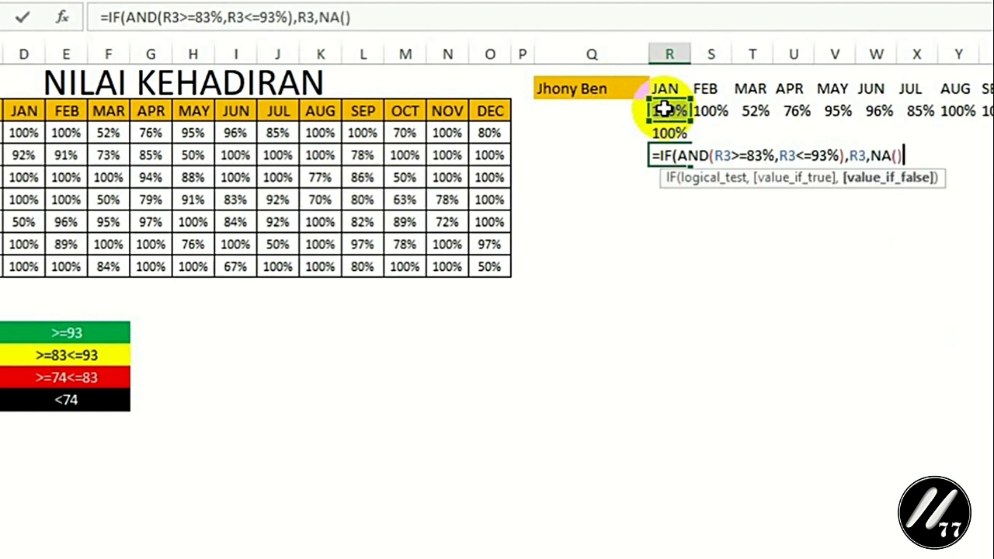
pyautogui.write(')')
pyautogui.press('Return')
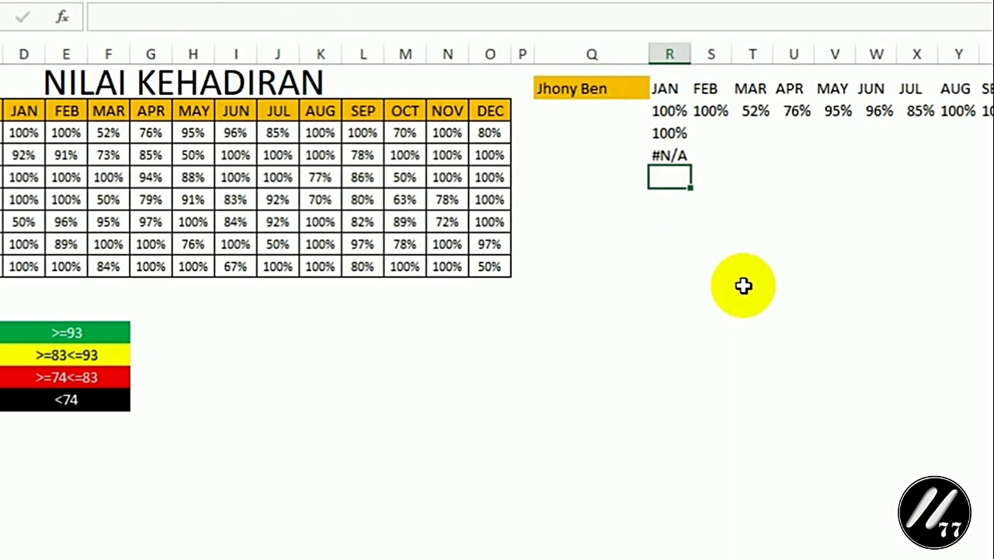
# Enter =IF(AND(R3>=74%,R3<=83%),R3,NA()) in R6.
pyautogui.write('=IF(')
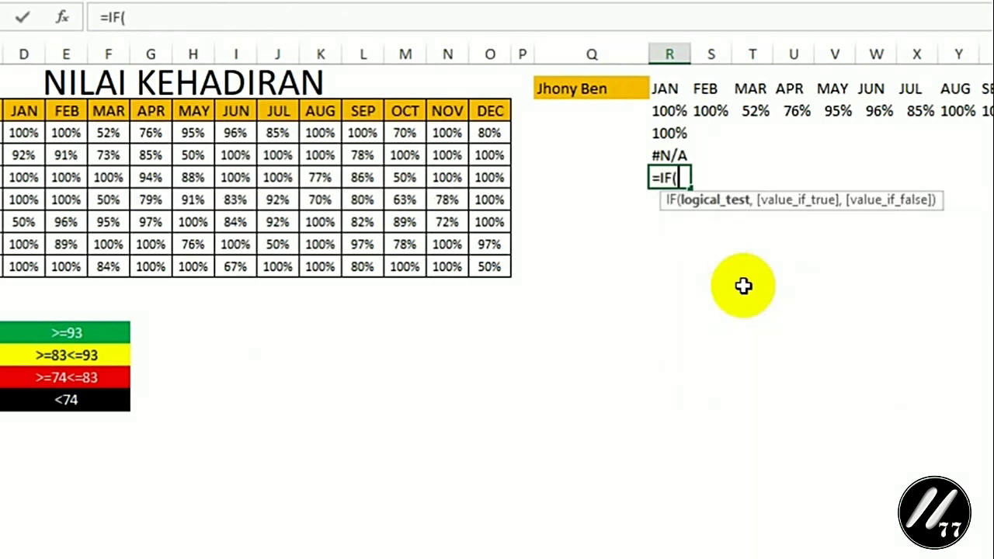
pyautogui.write('AND')
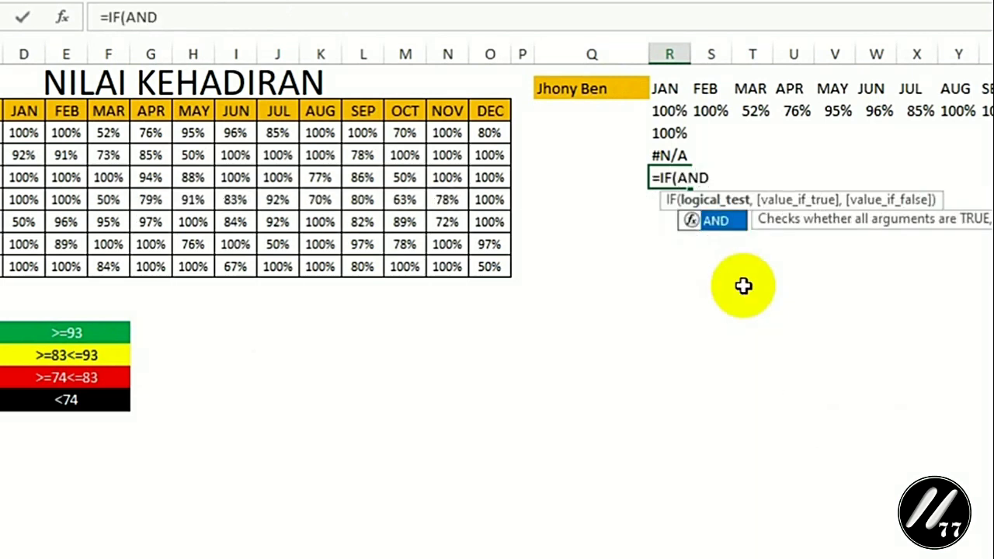
pyautogui.write('(')
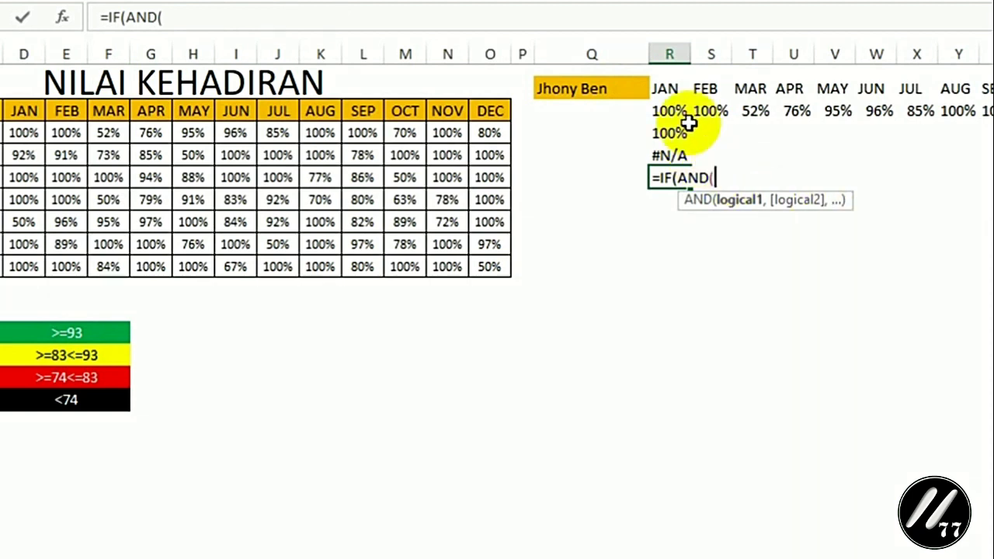
pyautogui.click(669, 113)
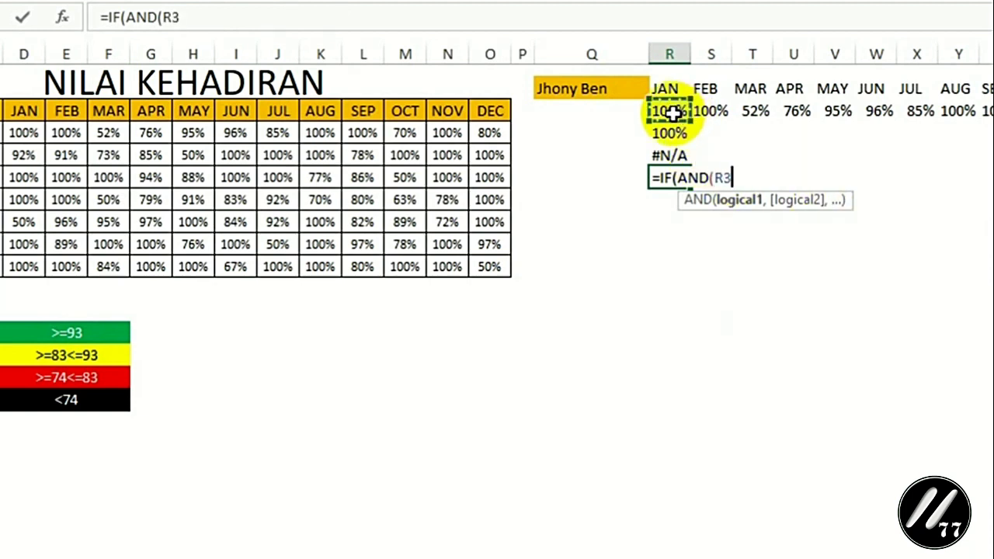
pyautogui.write('>')
pyautogui.write('=74')
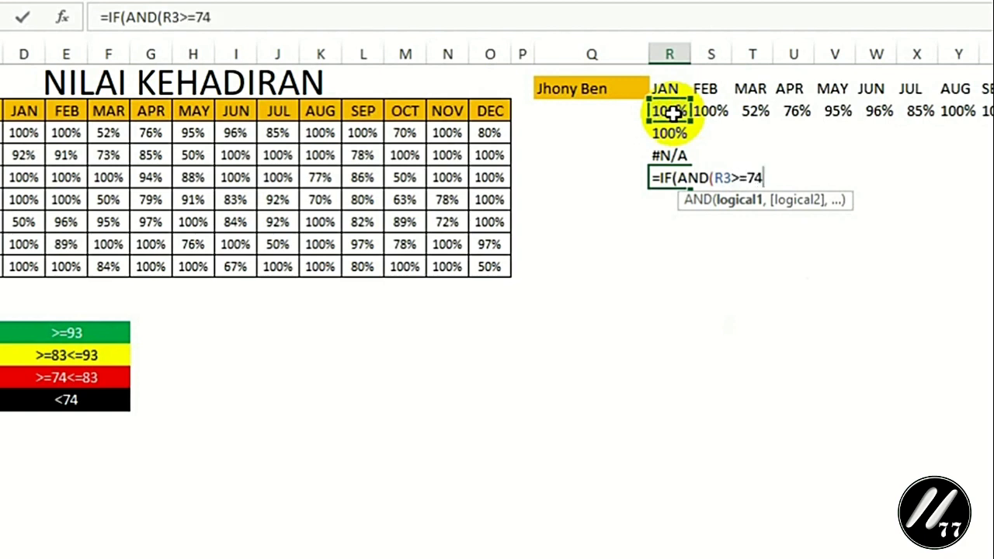
pyautogui.write('%')
pyautogui.write(',')
pyautogui.click(672, 113)
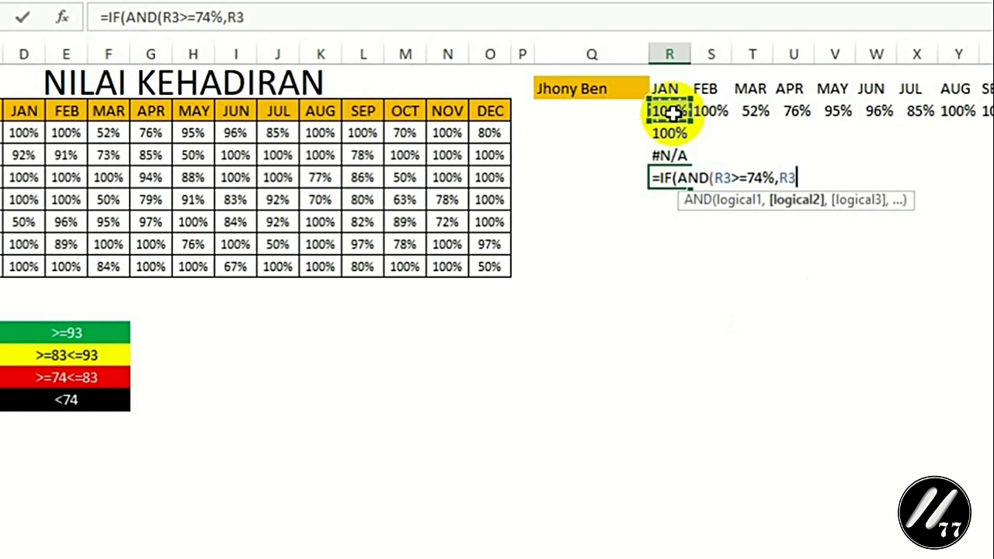
pyautogui.write('<=8')
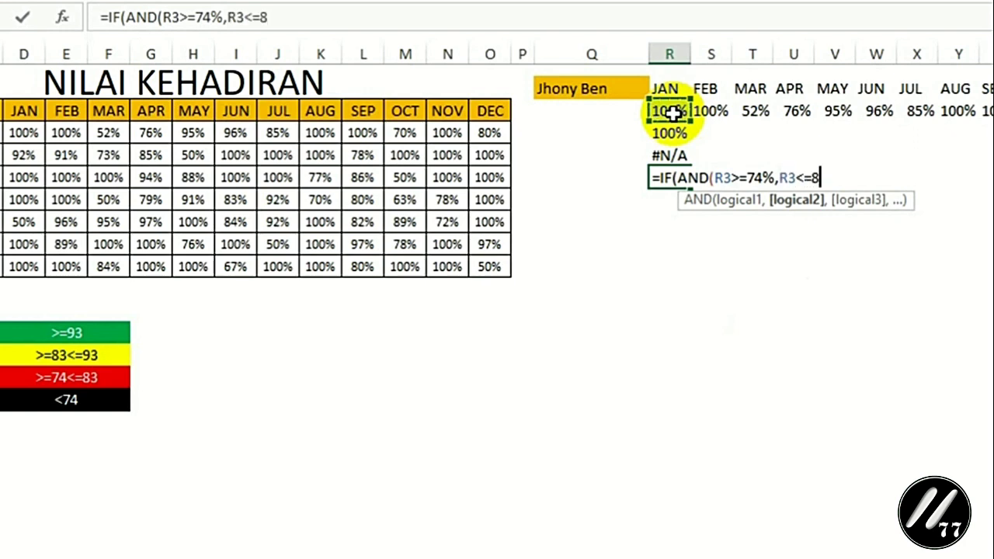
pyautogui.write('3)')
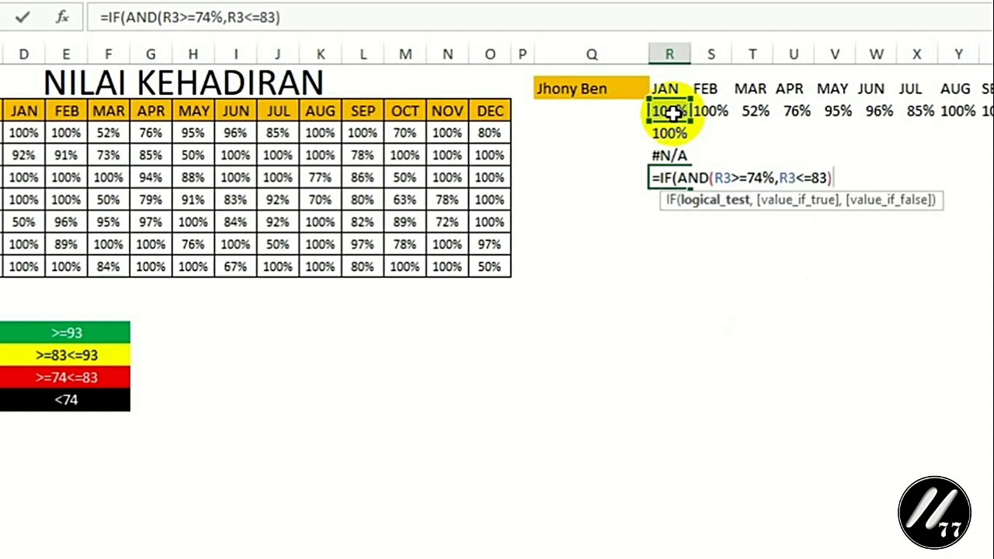
pyautogui.press('BackSpace')
pyautogui.write('%')
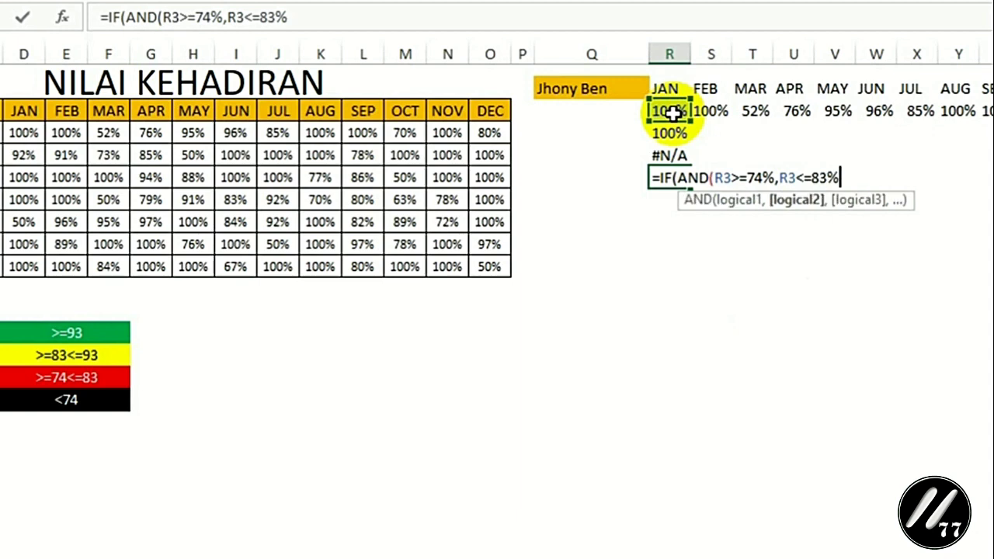
pyautogui.write(')')
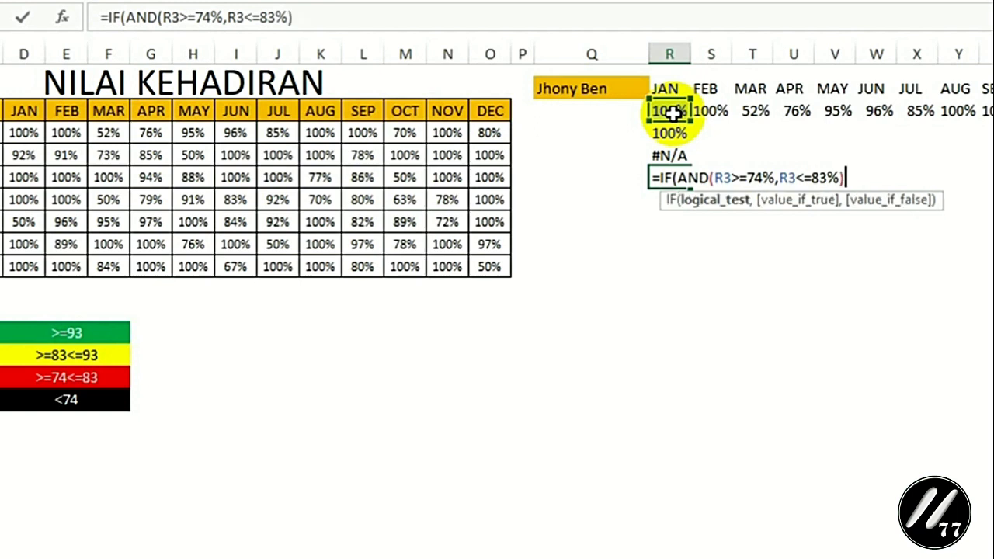
pyautogui.write(',')
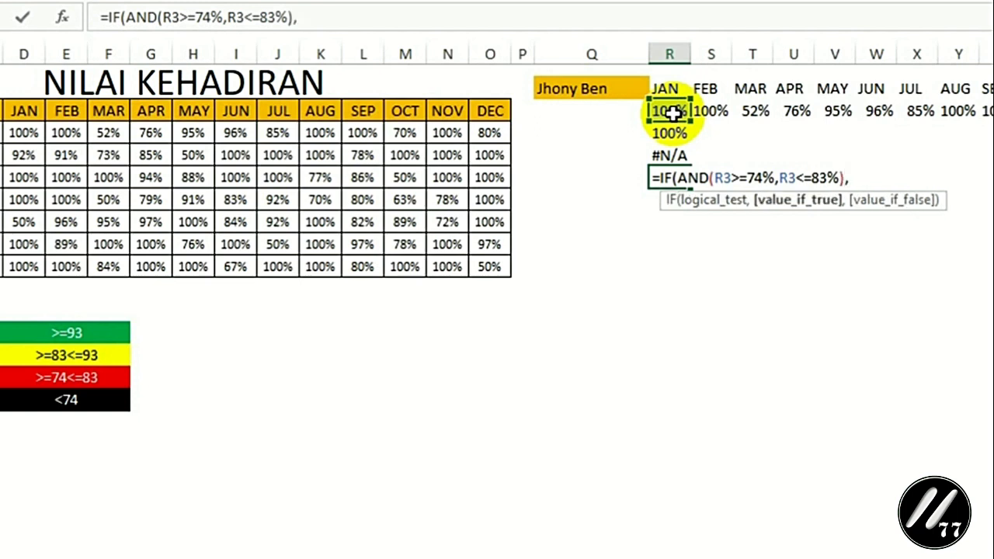
pyautogui.click(673, 114)
pyautogui.write(',')
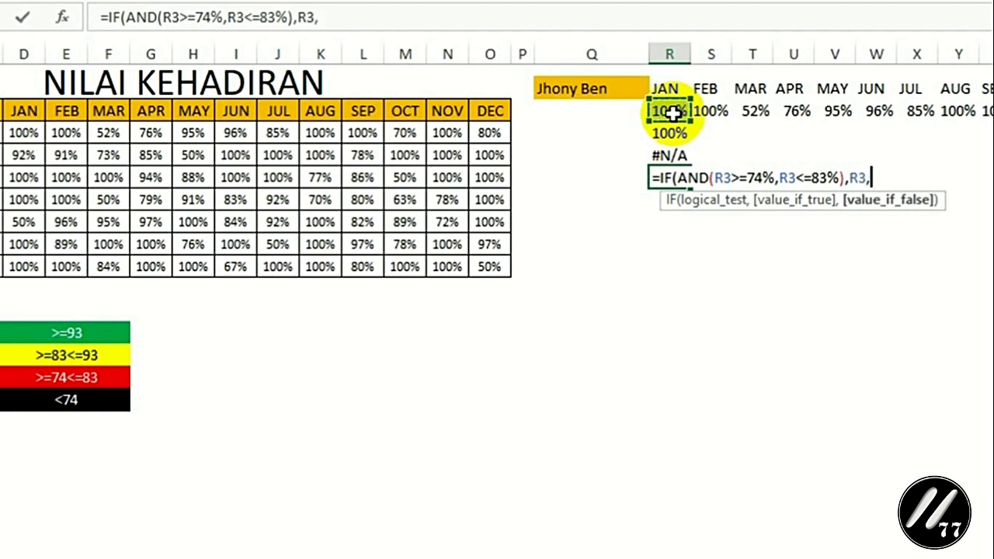
pyautogui.write('NA()')
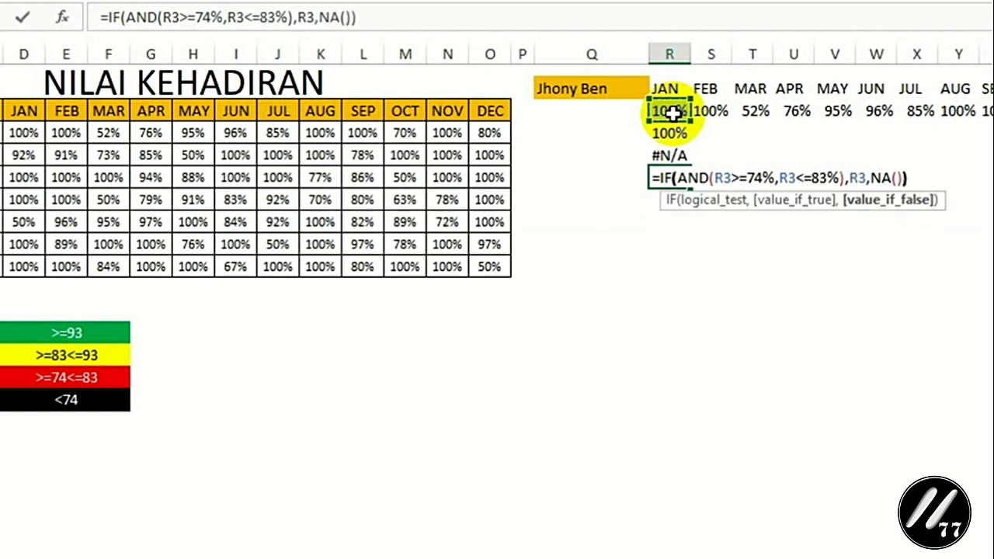
pyautogui.write(')')
pyautogui.press('Return')
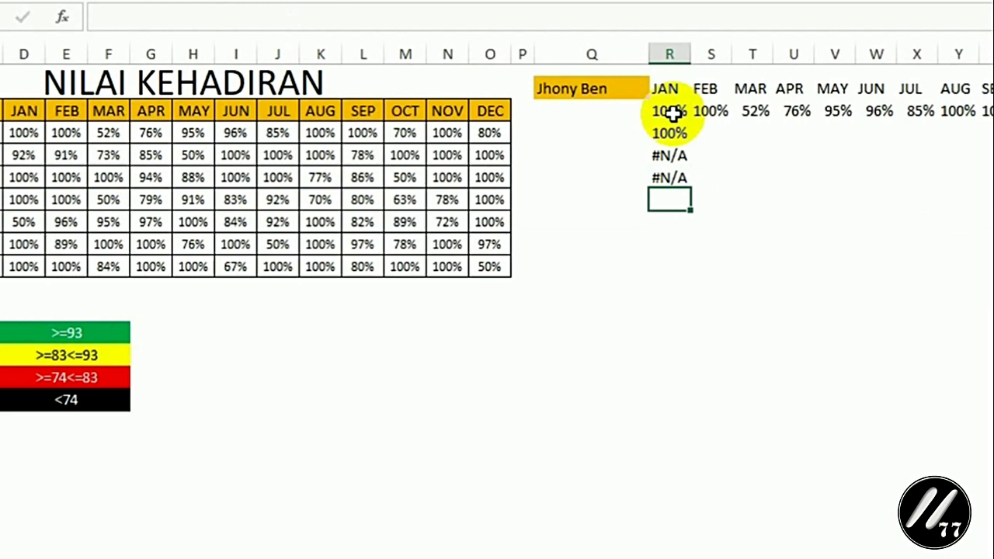
# Enter =IF(R3<74%,R3,NA()) in R7 for the below-74% band.
pyautogui.write('=I(')
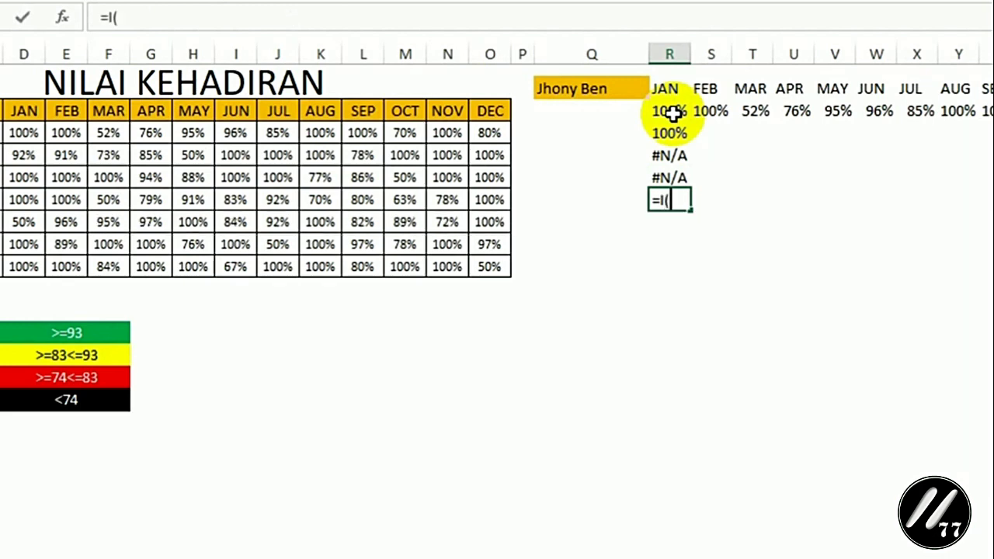
pyautogui.press('BackSpace')
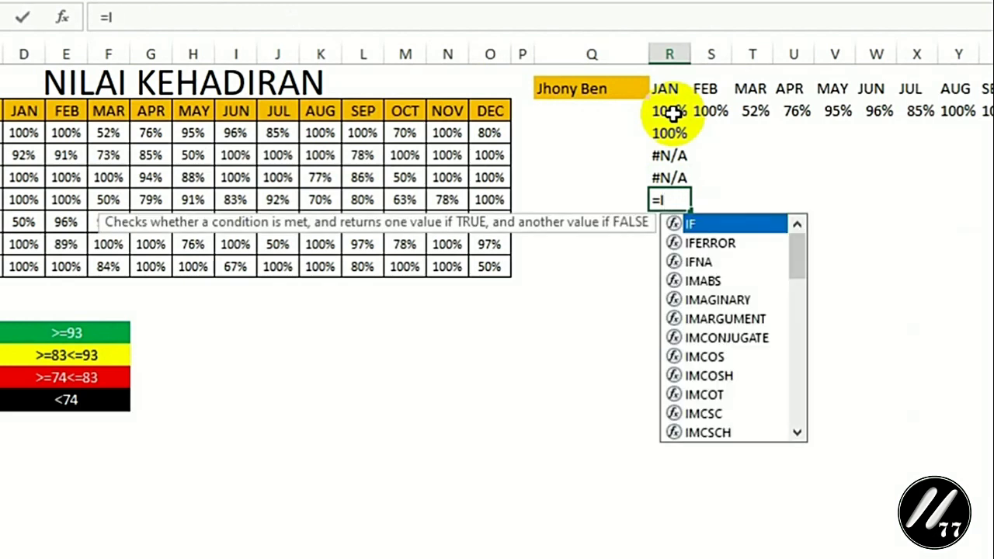
pyautogui.write('F(')
pyautogui.click(672, 113)
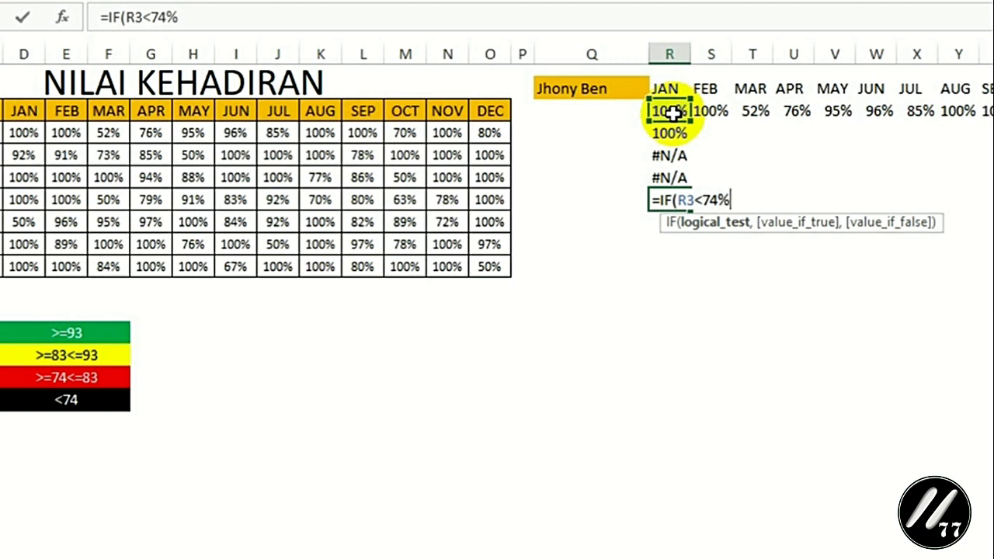
pyautogui.write(',')
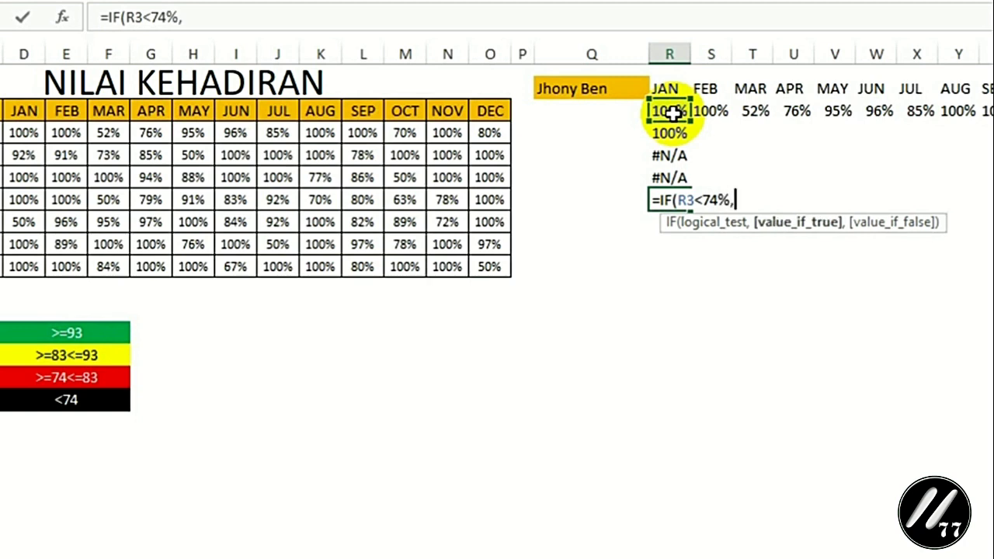
pyautogui.write('R3,')
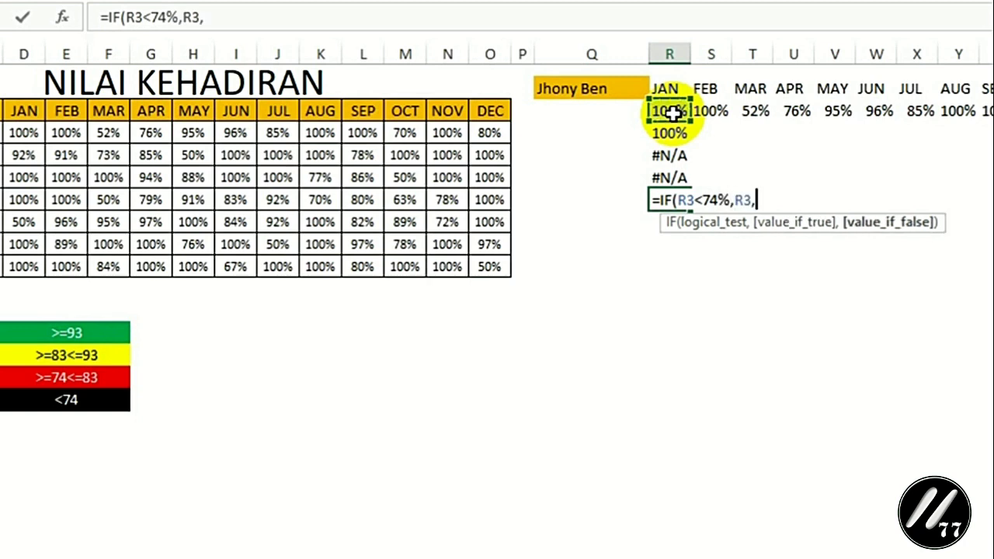
pyautogui.write('NA()')
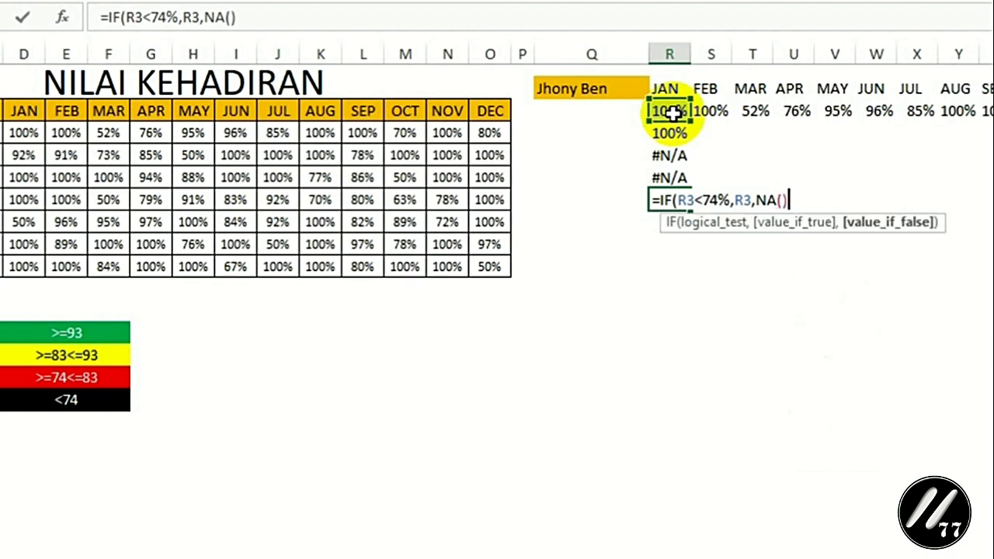
pyautogui.write(')')
pyautogui.press('Return')
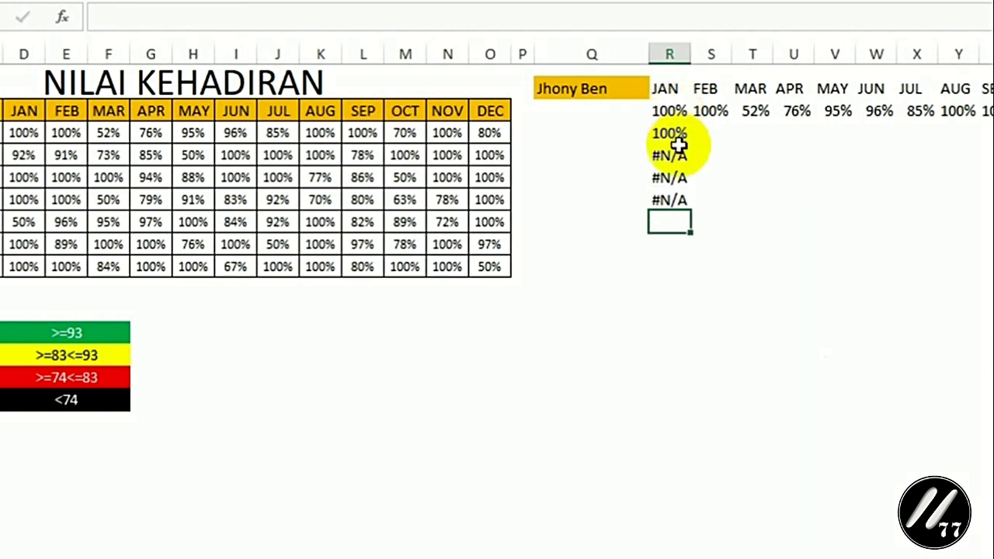
# Copy the four band formulas across R4:AC7, then select the band block R3:AC7.
pyautogui.moveTo(669, 132); pyautogui.dragTo(669, 199)
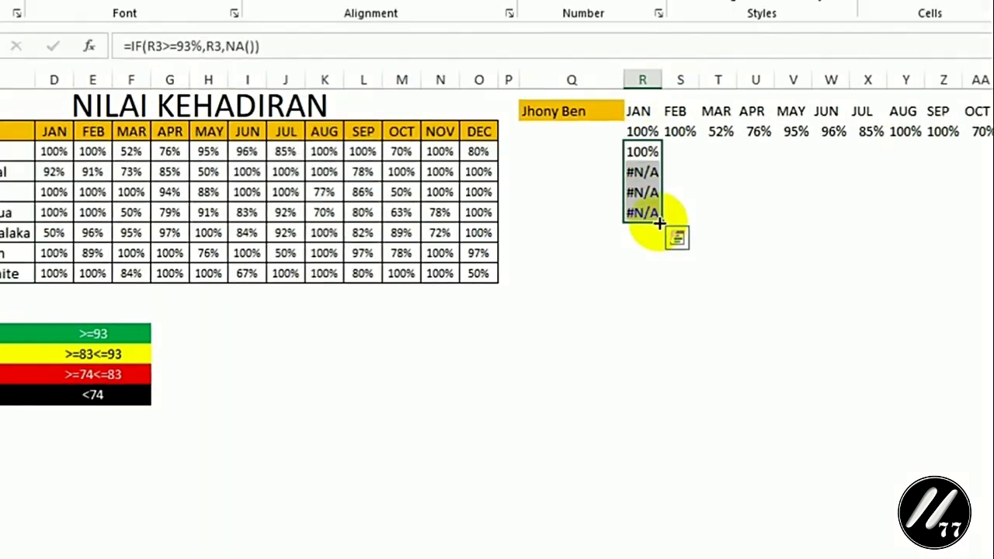
pyautogui.moveTo(706, 230)
pyautogui.mouseDown()
pyautogui.moveTo(846, 263)
pyautogui.moveTo(874, 259)
pyautogui.mouseUp()
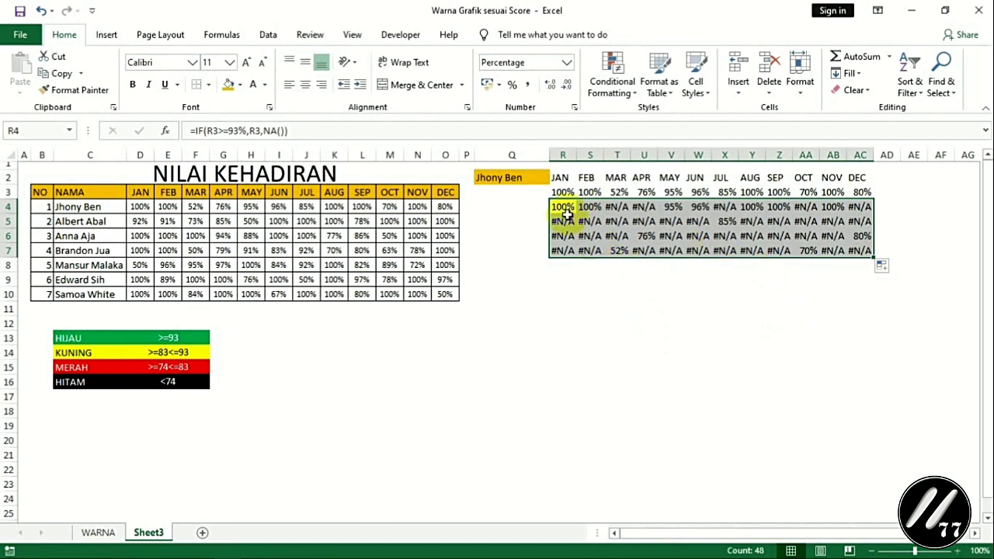
pyautogui.click(560, 190)
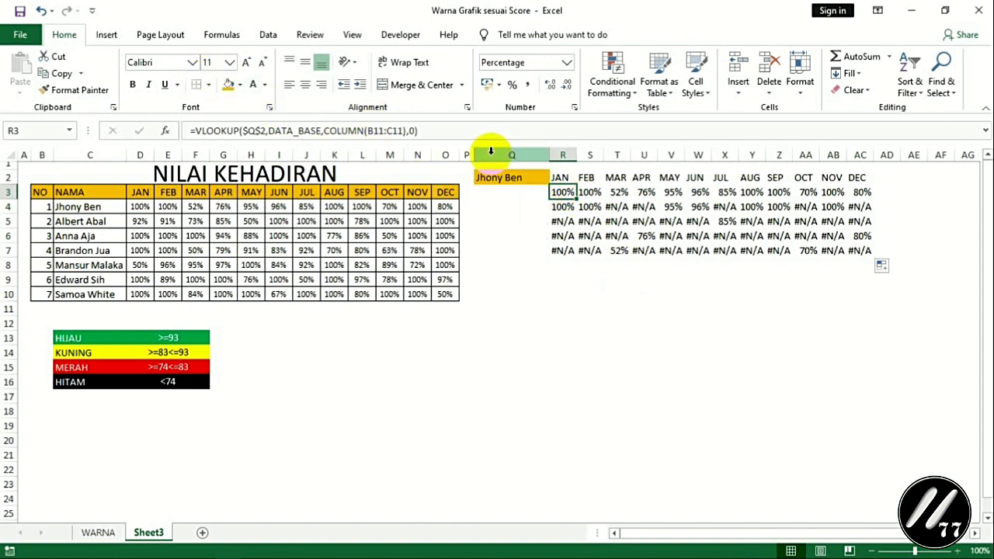
pyautogui.moveTo(557, 192); pyautogui.dragTo(847, 245)
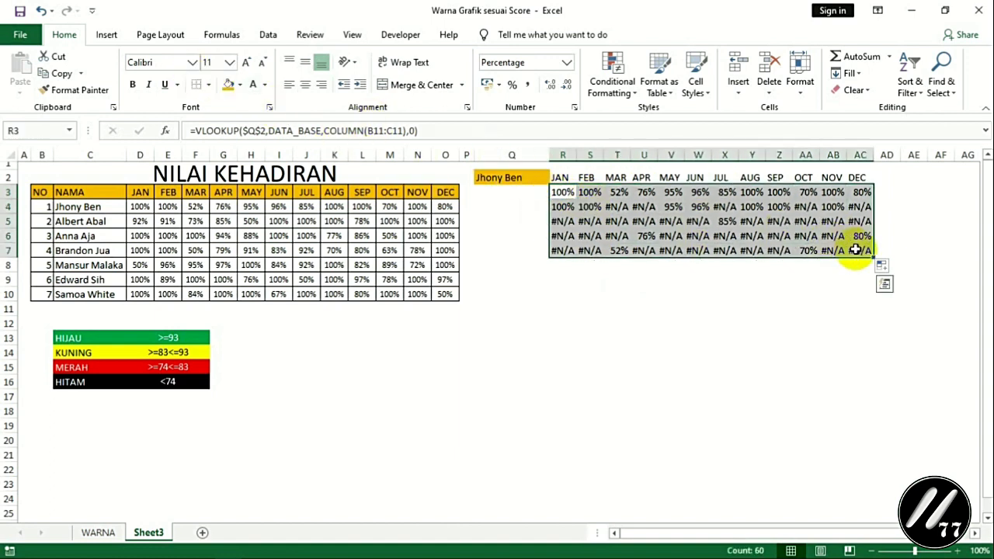
# Insert a clustered column chart below the data and trim its range to rows 4–7.
pyautogui.click(108, 36)
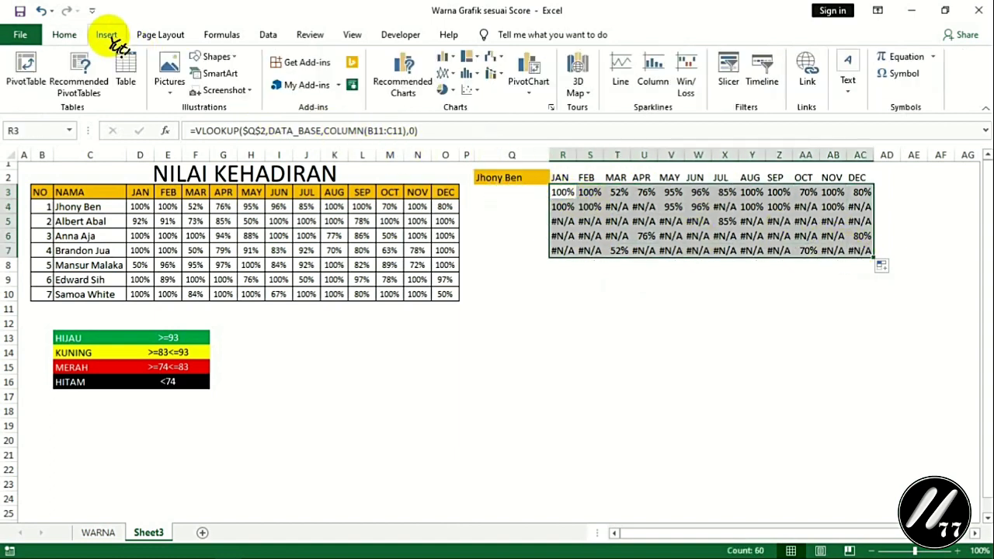
pyautogui.click(449, 58)
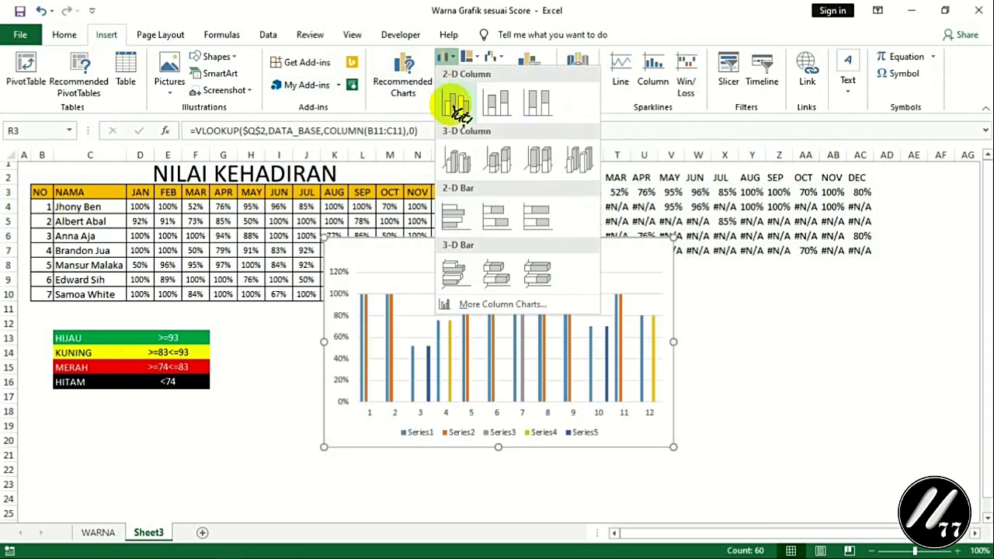
pyautogui.click(456, 106)
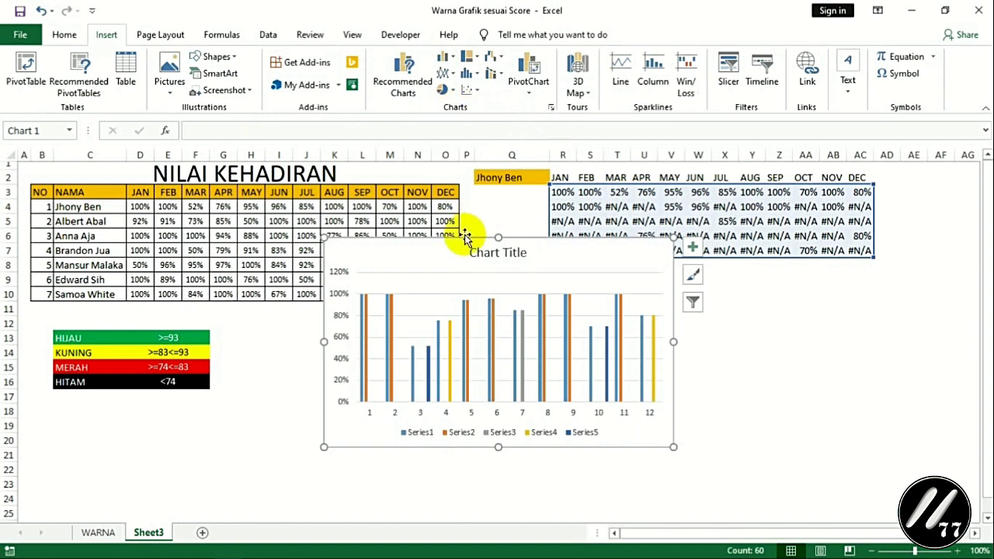
pyautogui.moveTo(455, 237)
pyautogui.mouseDown()
pyautogui.moveTo(617, 279)
pyautogui.moveTo(684, 264)
pyautogui.mouseUp()
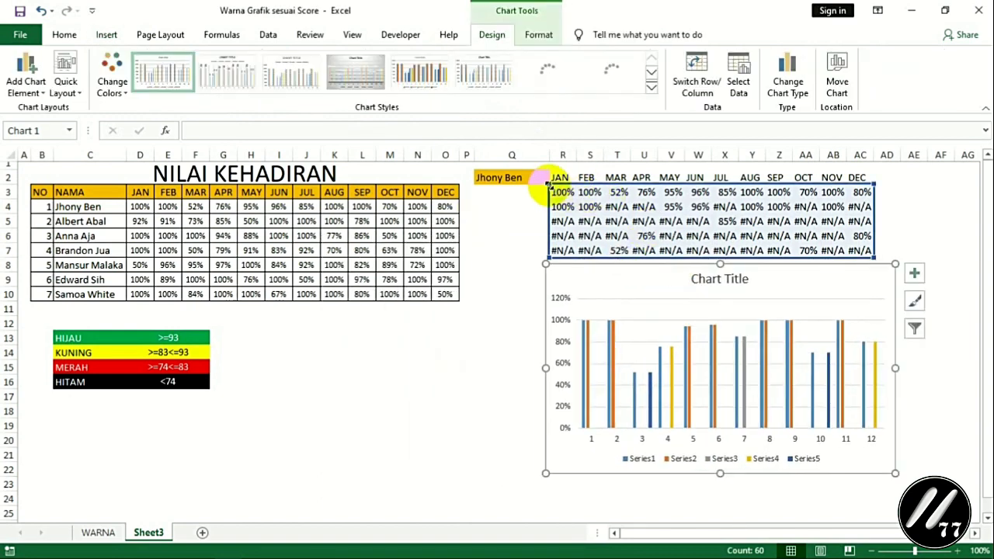
pyautogui.moveTo(548, 187); pyautogui.dragTo(549, 199)
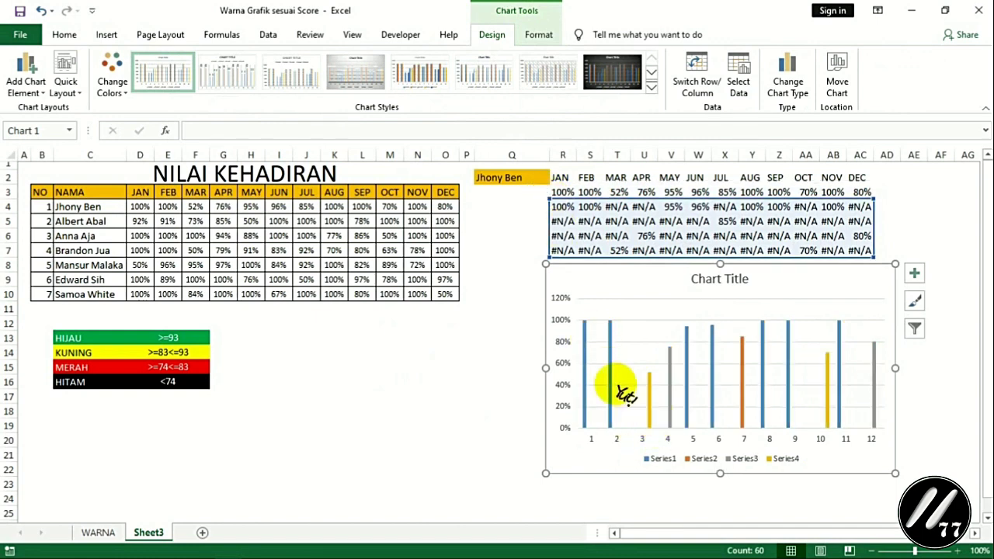
pyautogui.moveTo(587, 359)
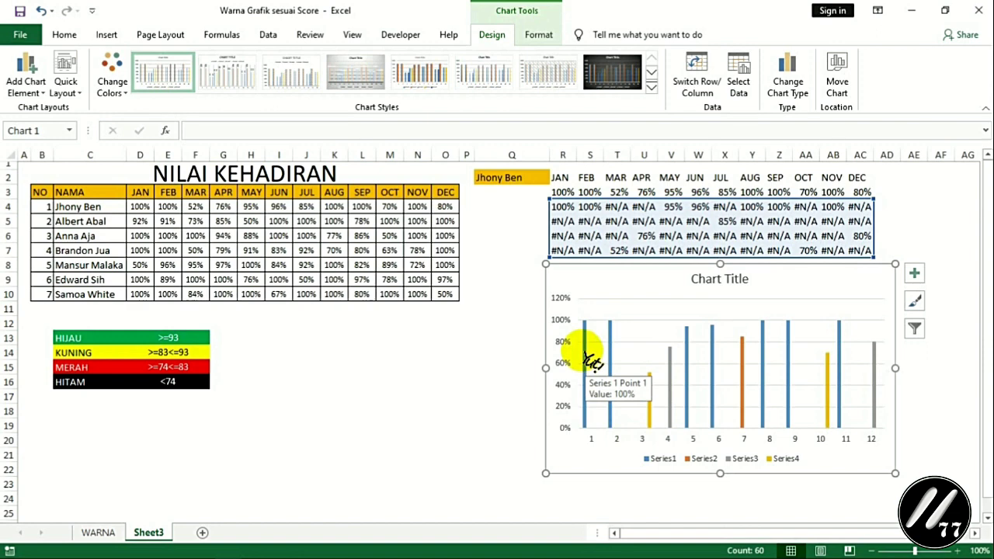
# Set the chart's Series Overlap to 100% in Format Data Series.
pyautogui.rightClick(590, 358)
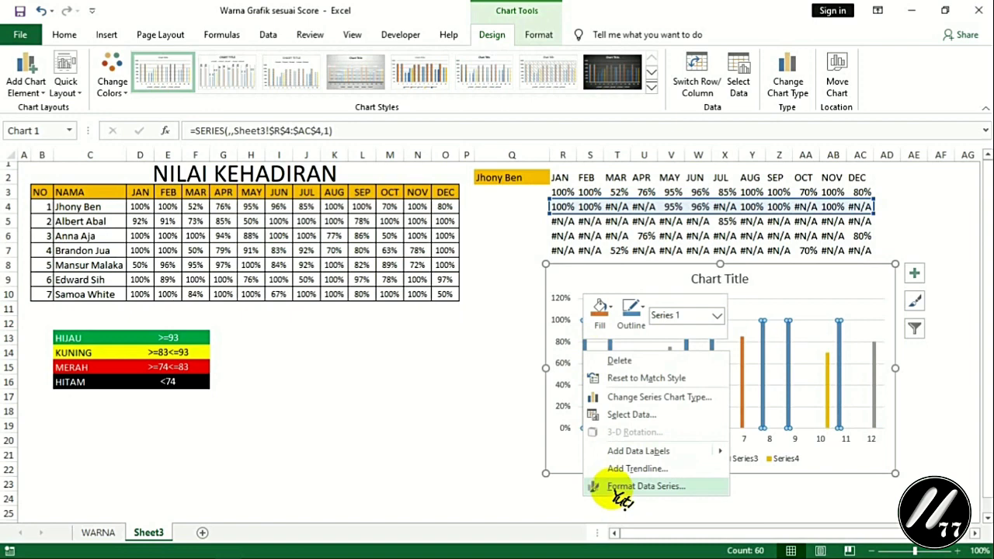
pyautogui.click(617, 489)
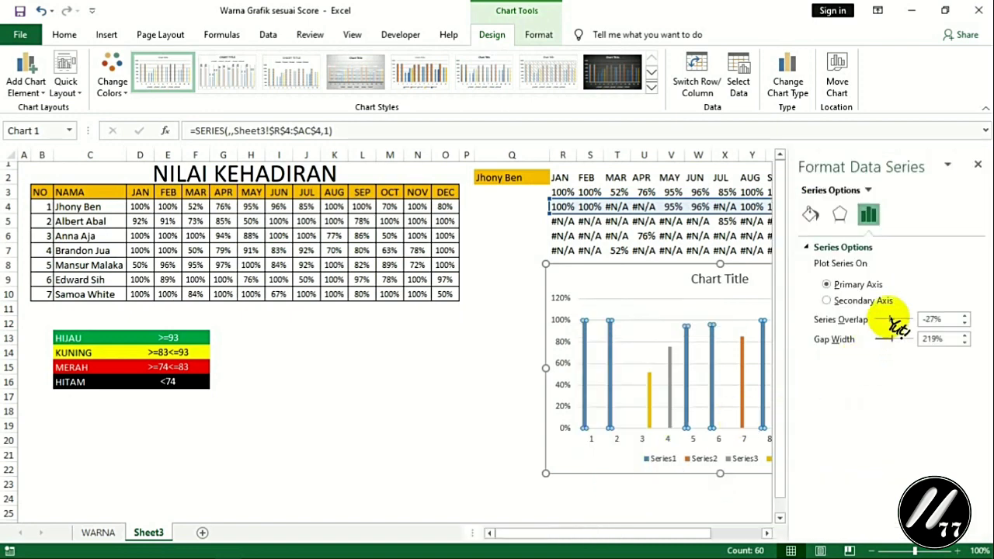
pyautogui.moveTo(889, 320); pyautogui.dragTo(920, 321)
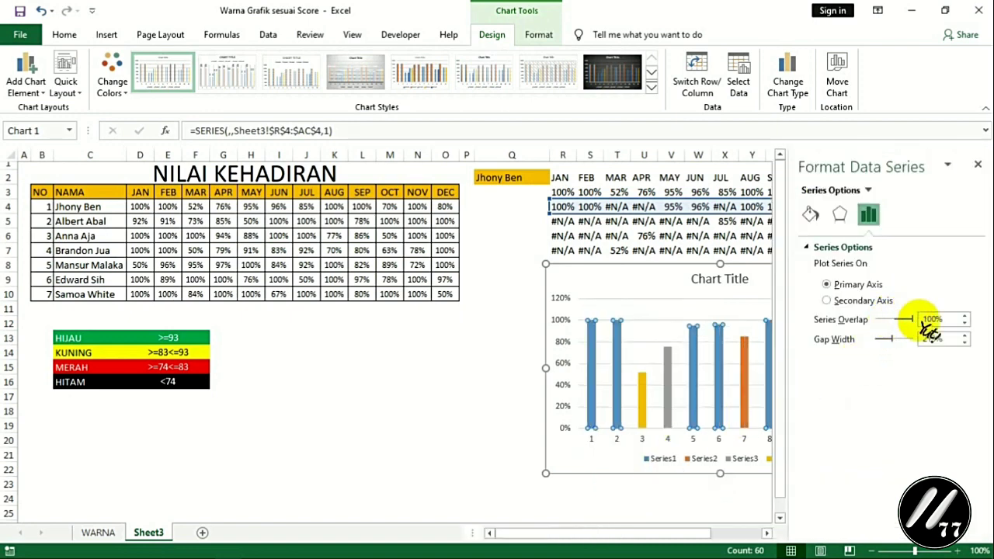
pyautogui.click(978, 167)
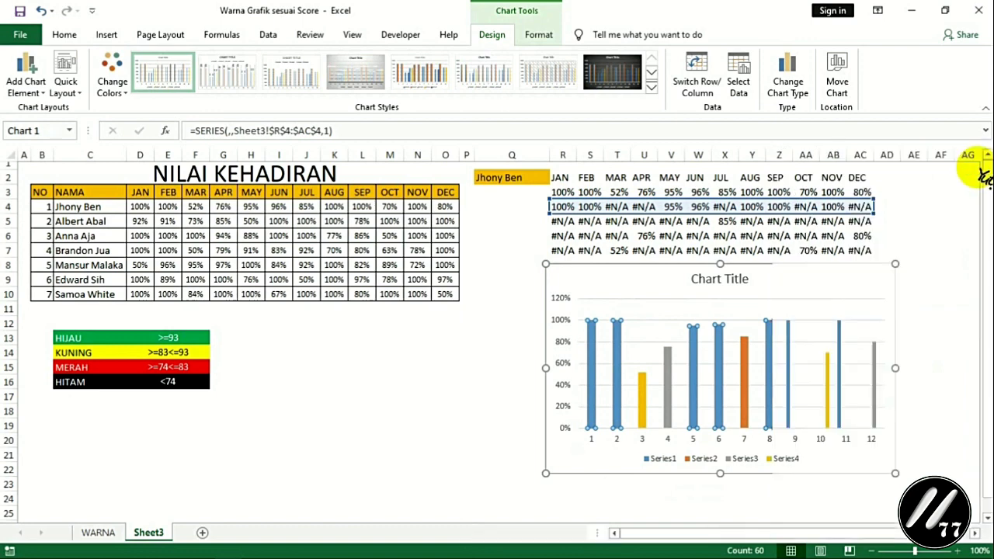
# Widen the chart leftward and move it up under the month headers.
pyautogui.click(538, 365)
pyautogui.moveTo(539, 364); pyautogui.dragTo(473, 355)
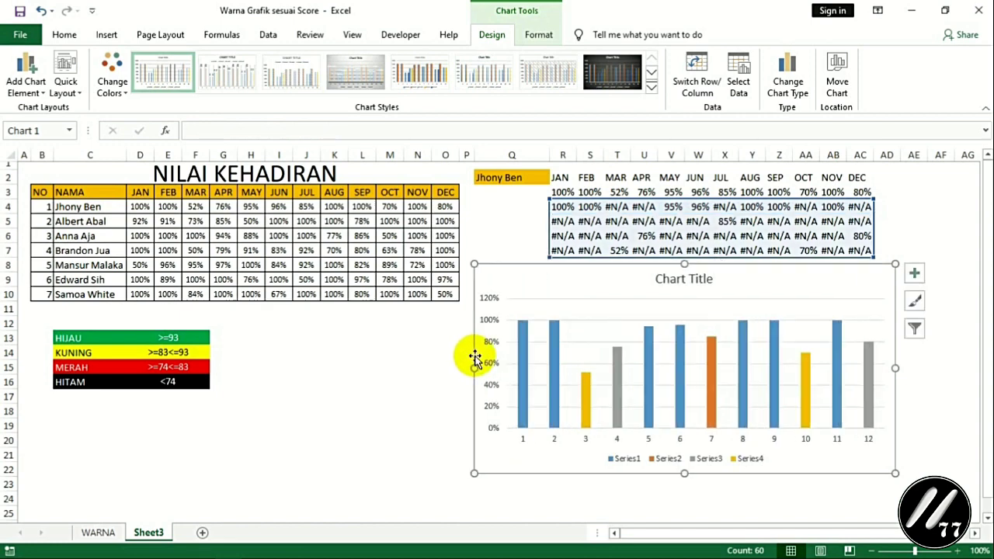
pyautogui.moveTo(544, 269); pyautogui.dragTo(545, 191)
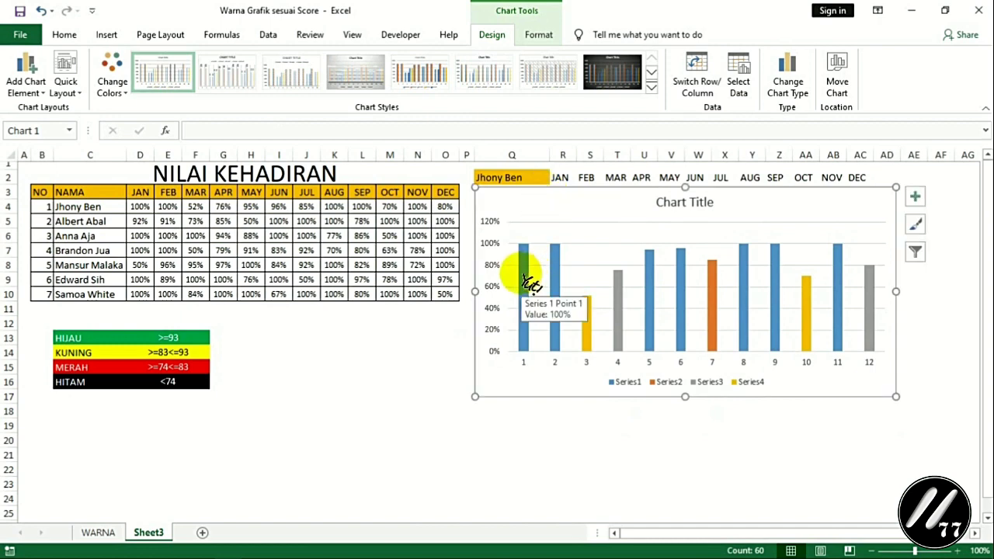
# Fill the Series1 bars green and the Series3 bars red.
pyautogui.click(525, 281)
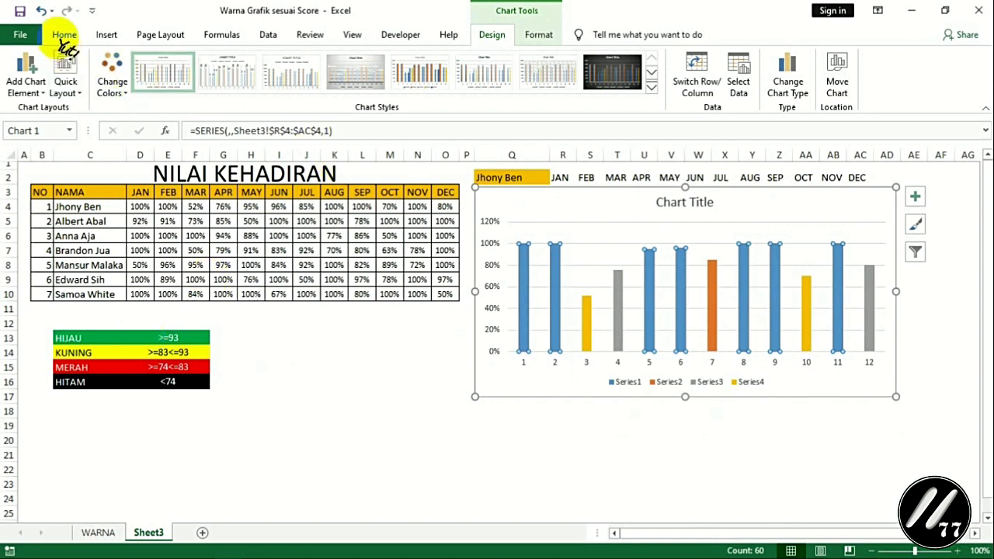
pyautogui.click(64, 34)
pyautogui.click(239, 84)
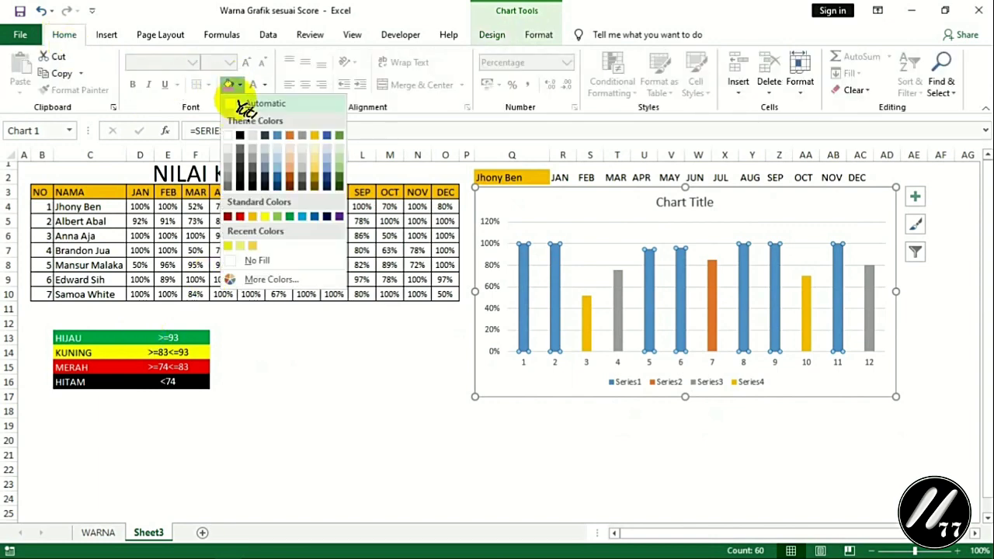
pyautogui.click(288, 215)
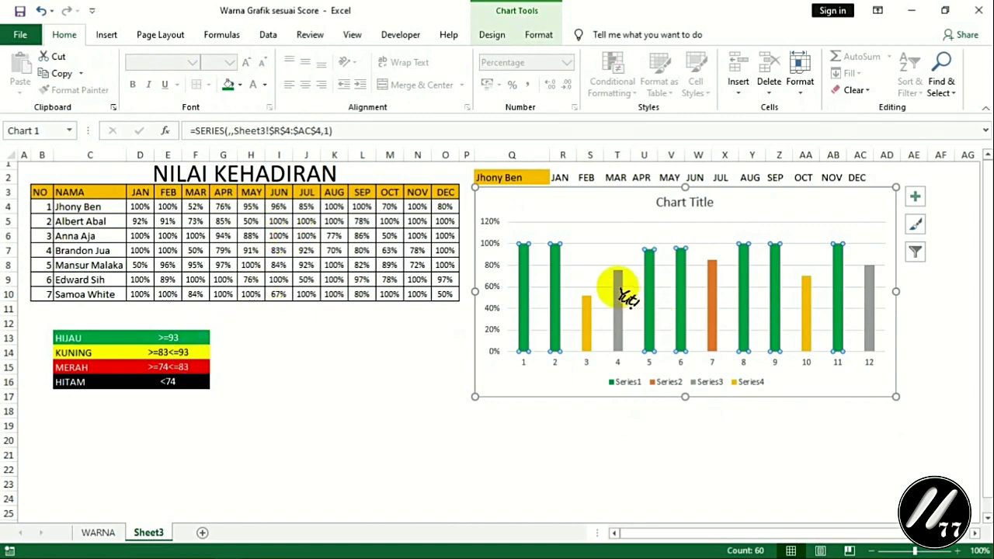
pyautogui.moveTo(618, 292)
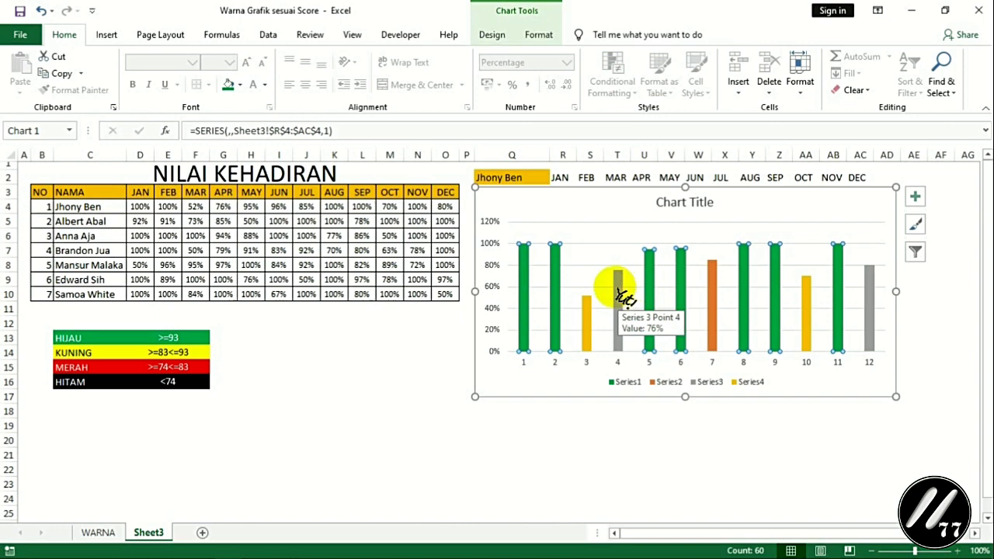
pyautogui.click(618, 299)
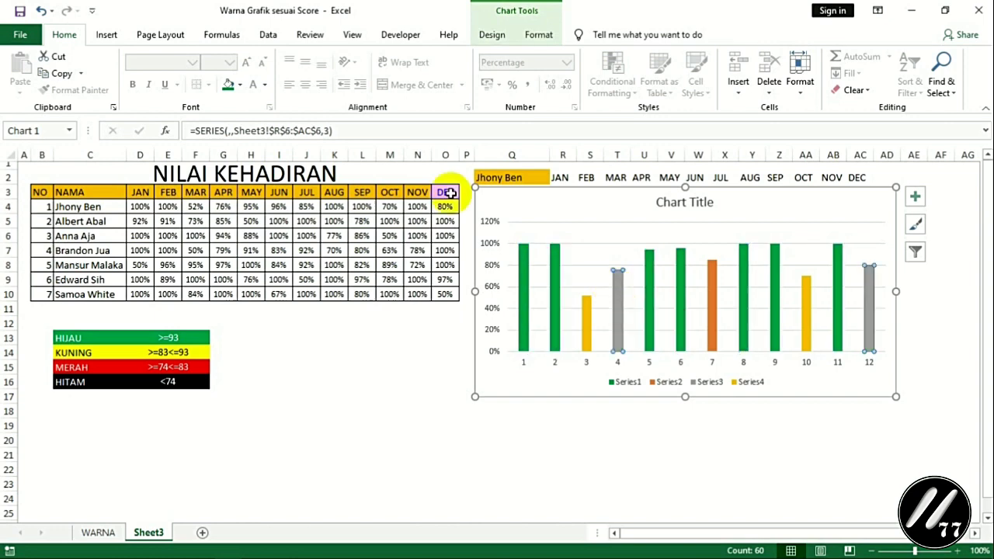
pyautogui.click(239, 85)
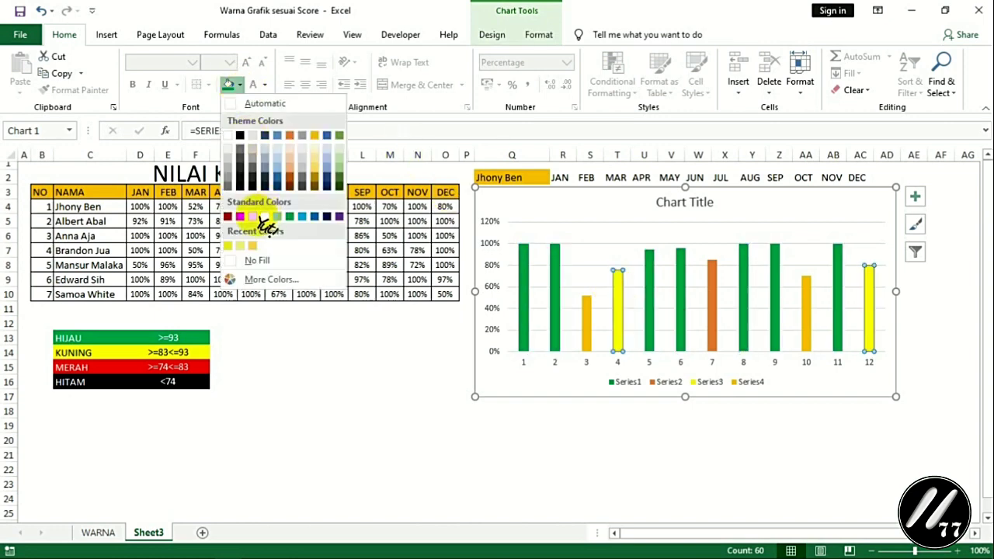
pyautogui.click(242, 244)
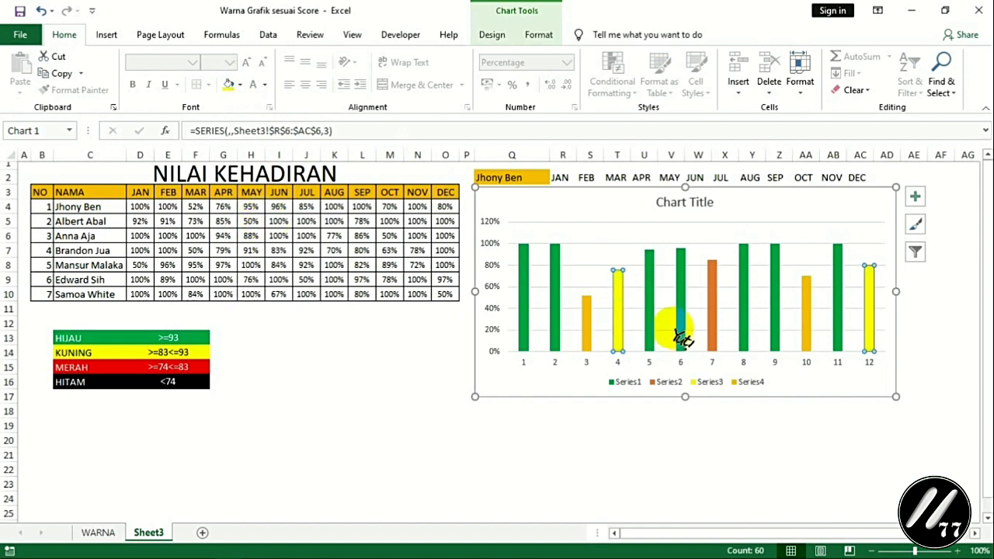
pyautogui.click(239, 84)
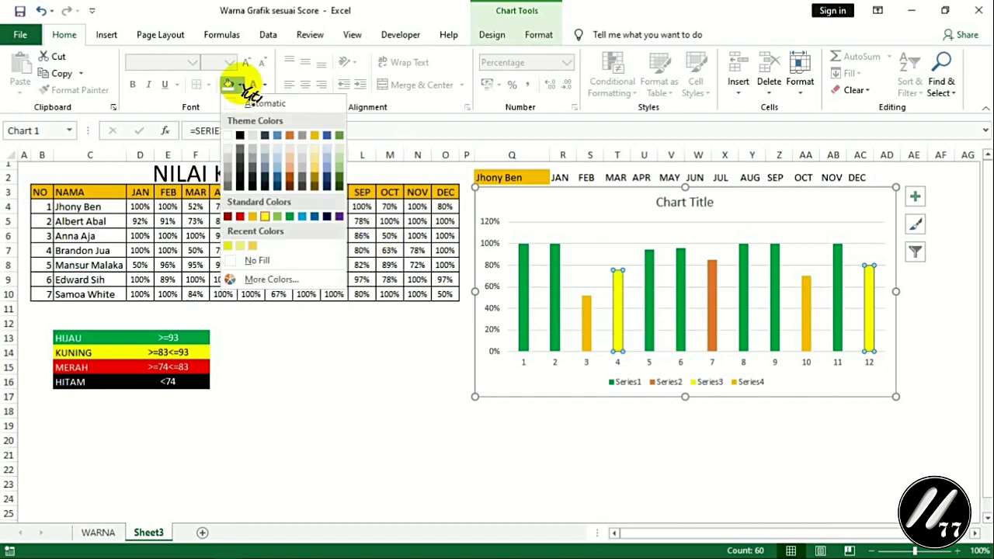
pyautogui.click(240, 216)
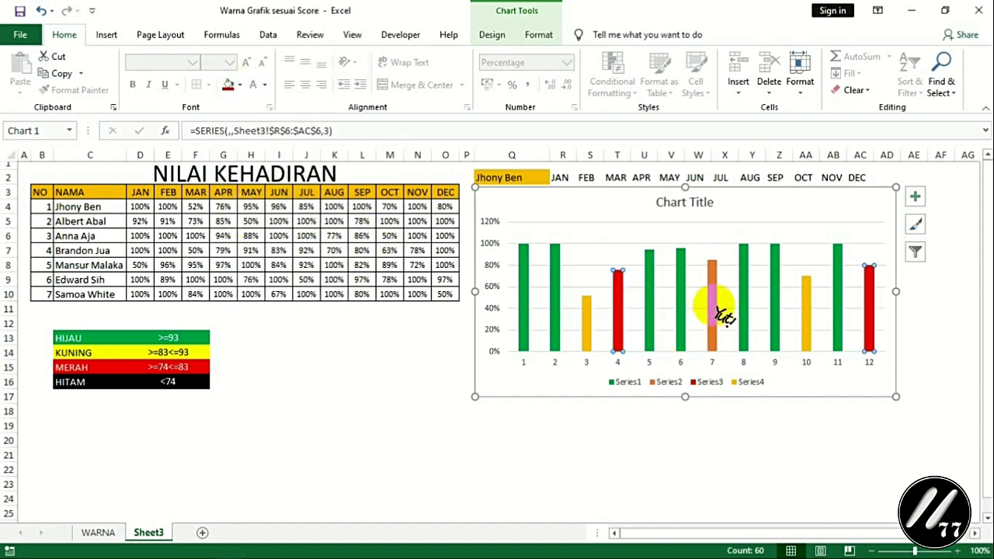
# Fill the Series2 bar yellow and the Series4 bars black.
pyautogui.click(712, 309)
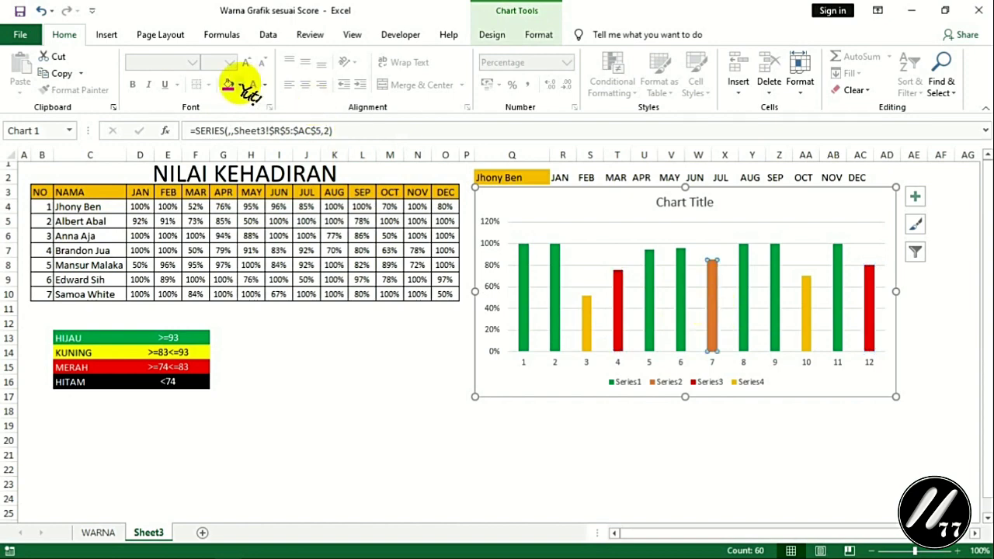
pyautogui.click(239, 85)
pyautogui.click(265, 216)
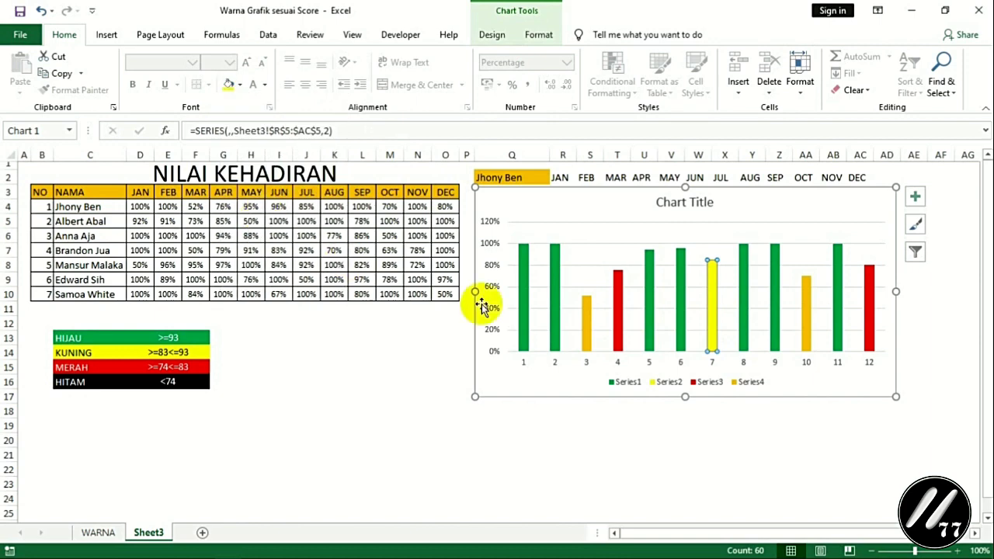
pyautogui.click(588, 316)
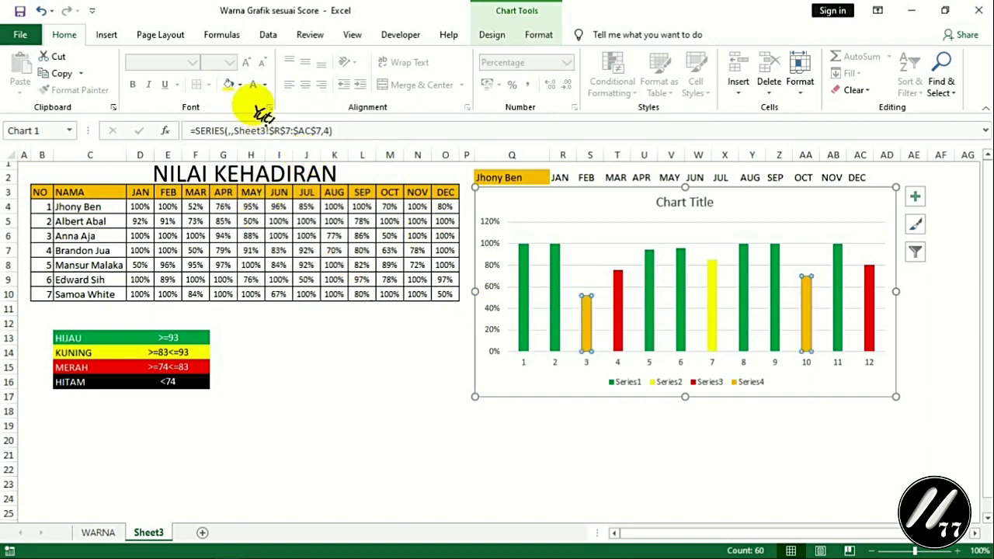
pyautogui.click(242, 86)
pyautogui.click(238, 138)
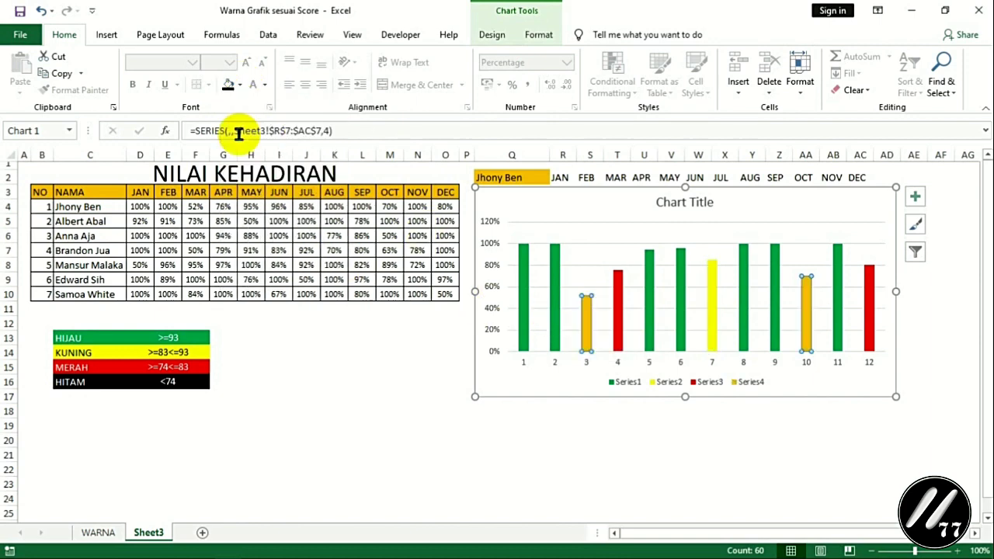
pyautogui.click(488, 465)
# Add percentage data labels to the green, black, red and yellow series bars.
pyautogui.rightClick(523, 303)
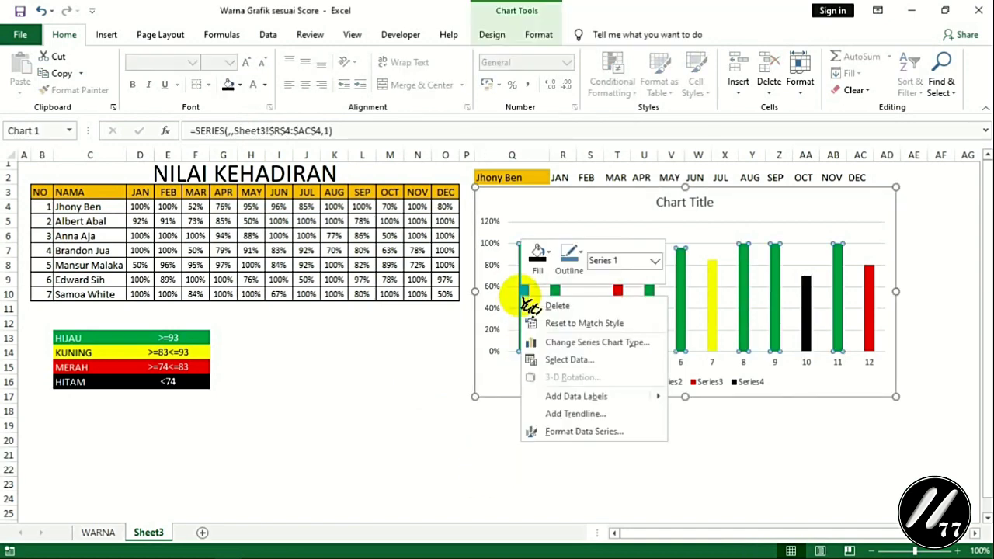
pyautogui.click(560, 397)
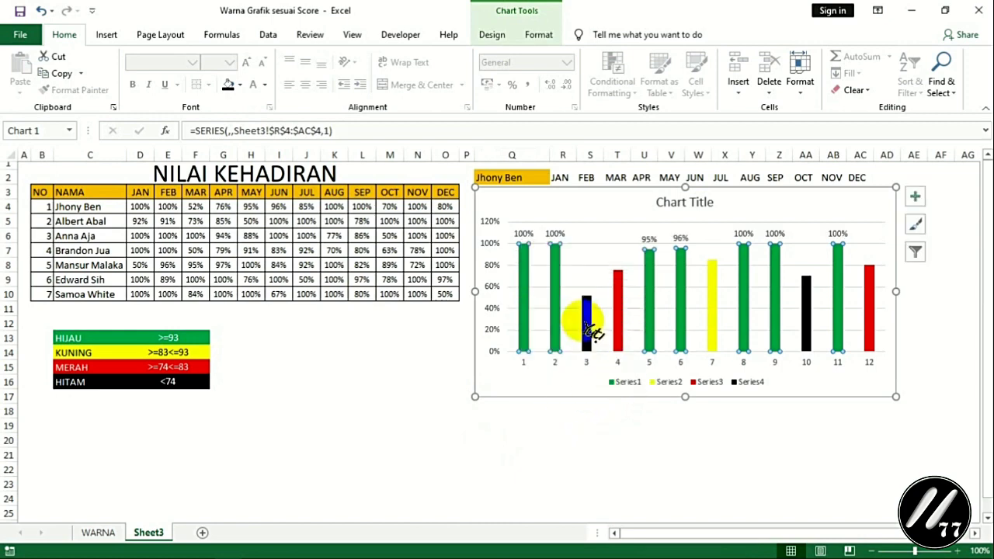
pyautogui.rightClick(584, 318)
pyautogui.click(628, 419)
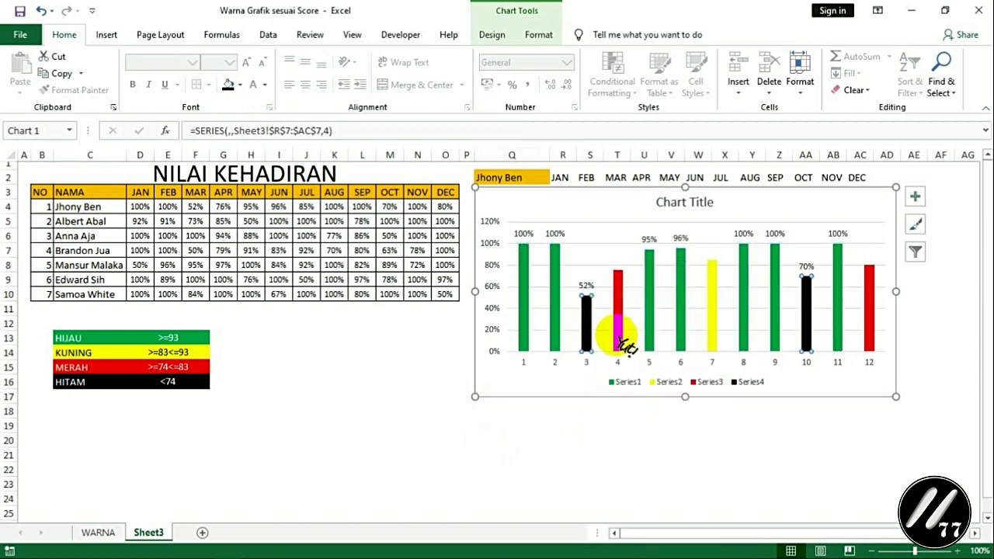
pyautogui.rightClick(615, 320)
pyautogui.click(652, 422)
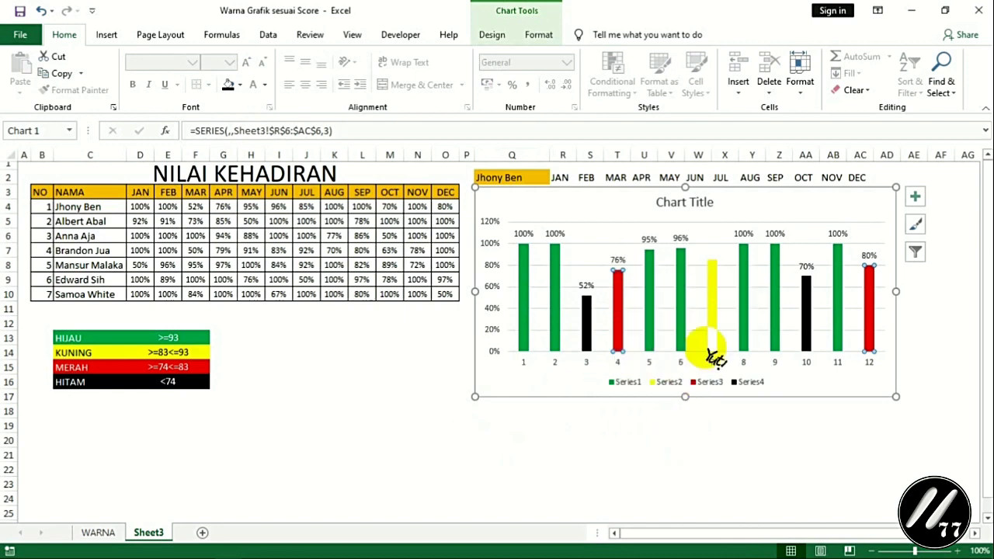
pyautogui.rightClick(714, 330)
pyautogui.click(741, 421)
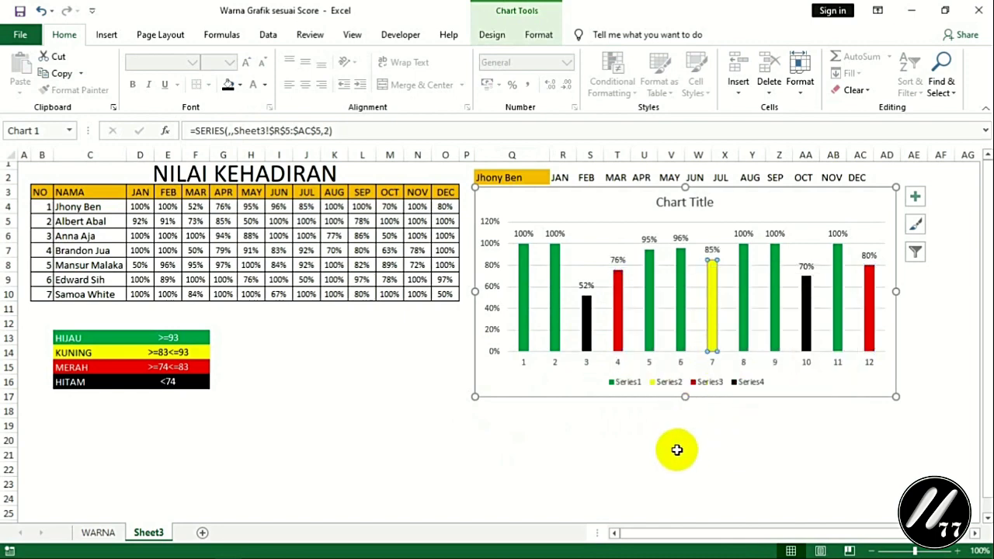
pyautogui.click(666, 454)
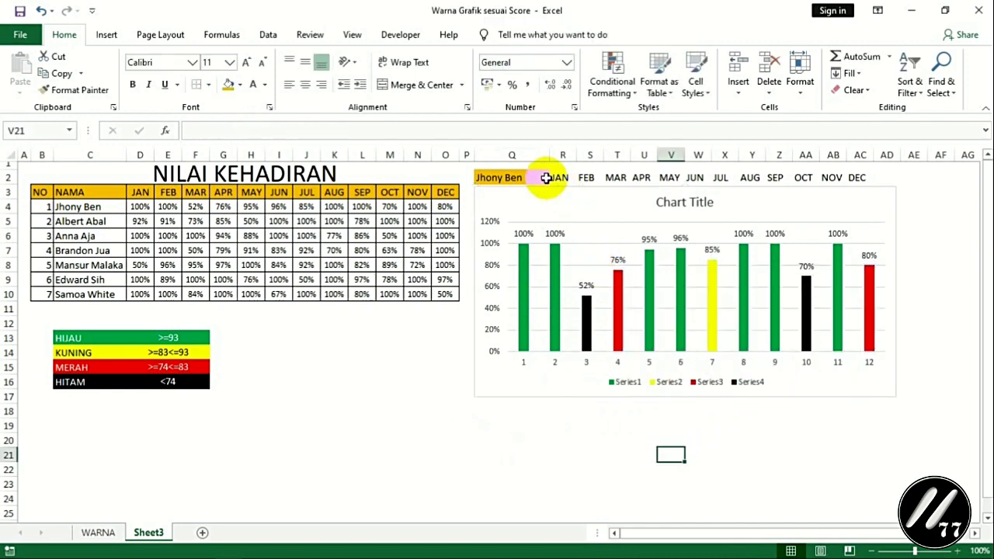
# Pick a student from the Q2 name dropdown, then switch to another student's name.
pyautogui.click(541, 178)
pyautogui.click(556, 178)
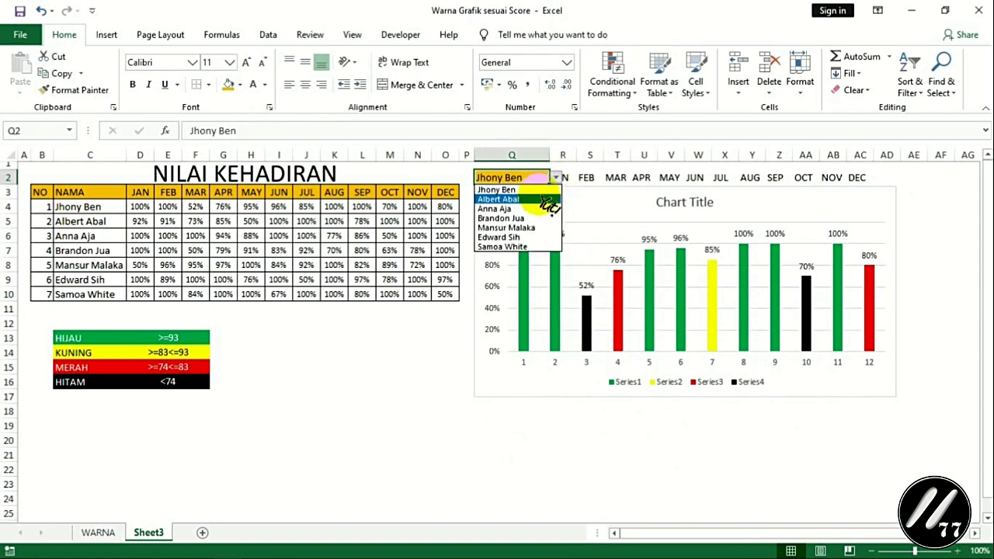
pyautogui.click(512, 199)
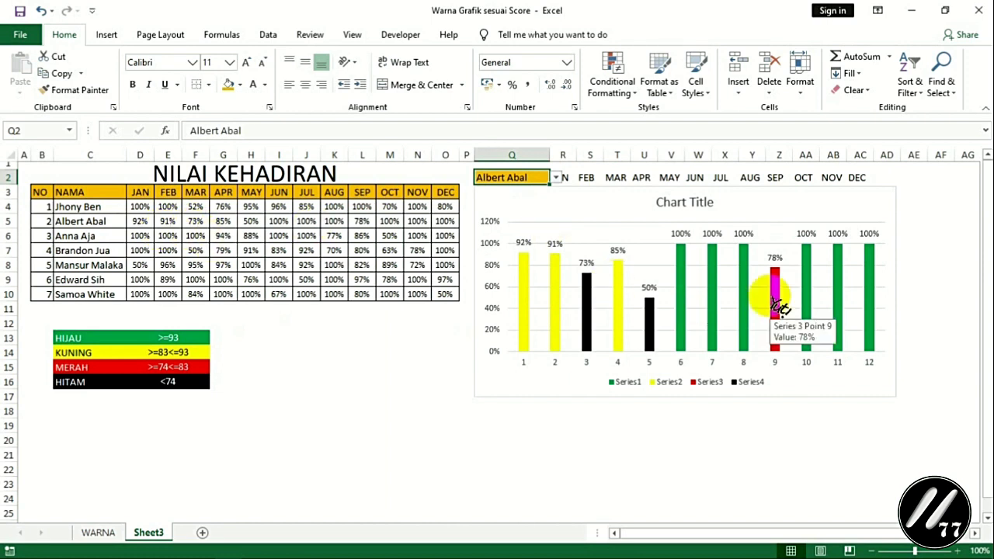
pyautogui.click(556, 178)
pyautogui.click(540, 219)
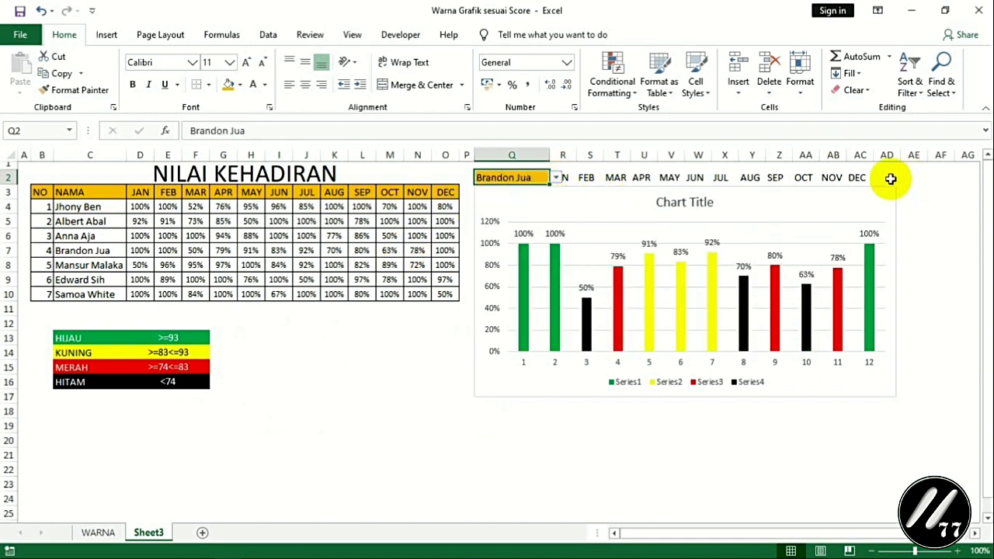
# Set the R2:AD2 month headers' font colour to white, then select cell Q1.
pyautogui.moveTo(890, 178); pyautogui.dragTo(565, 177)
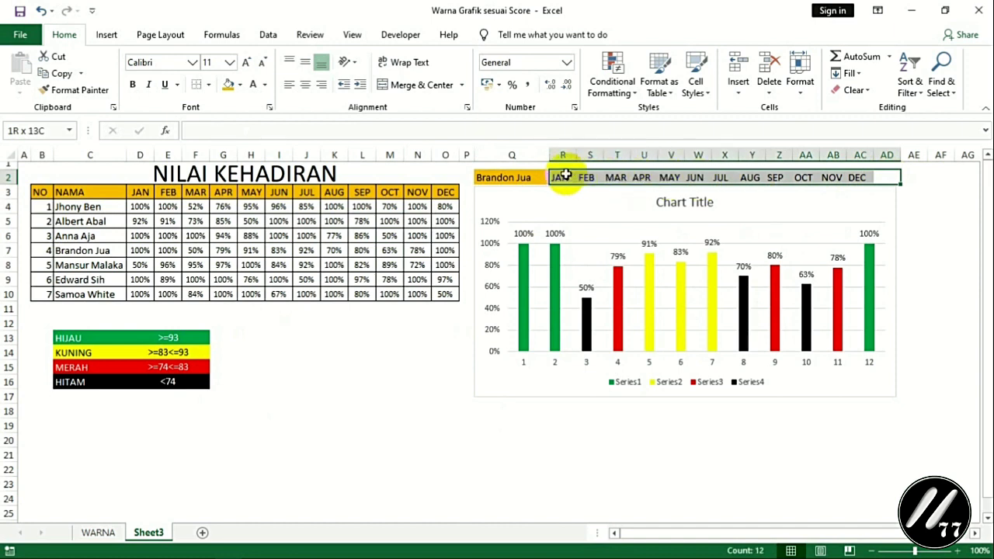
pyautogui.click(253, 84)
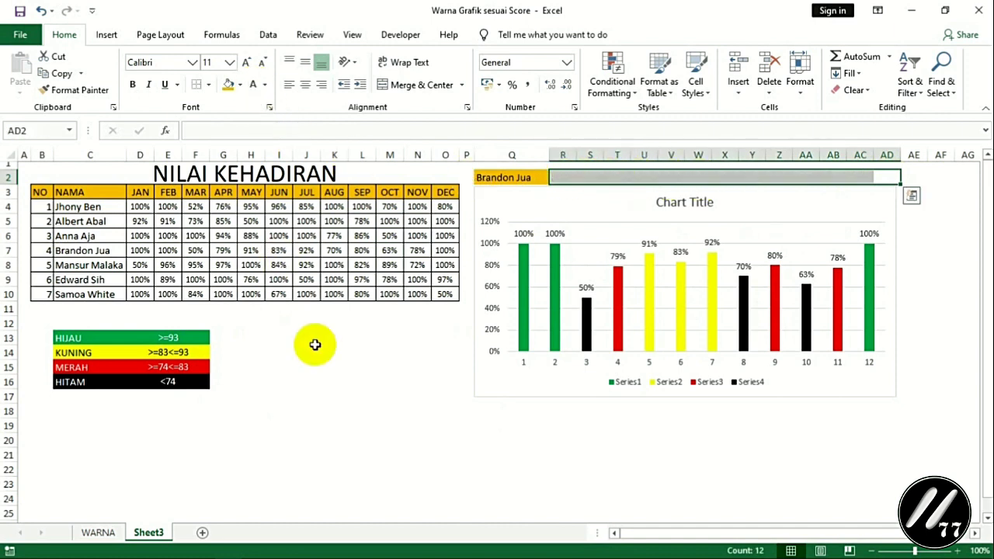
pyautogui.click(333, 410)
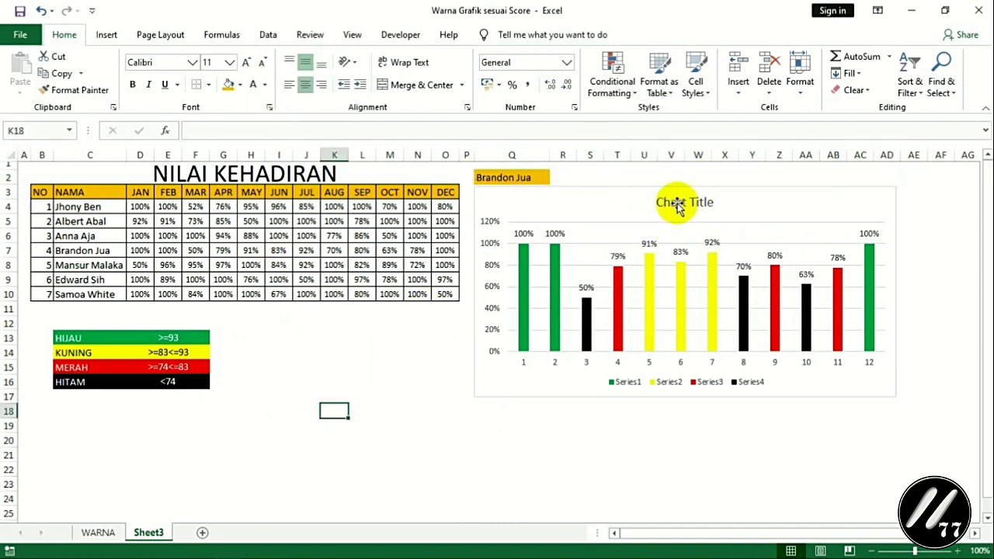
pyautogui.click(492, 169)
pyautogui.click(491, 168)
pyautogui.write('=')
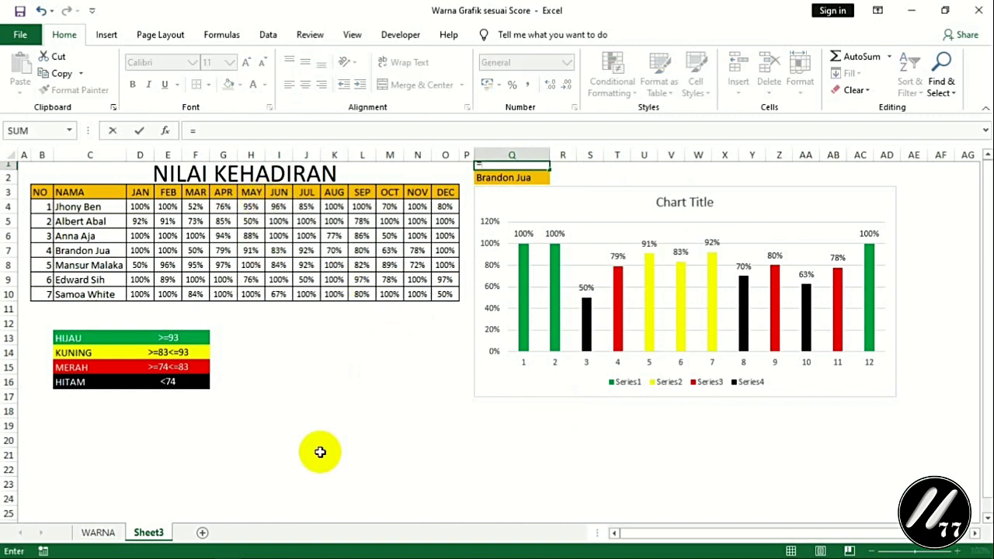
# Enter =PROPER(B1) in Q1 to show the sheet title in proper case.
pyautogui.write('PRO')
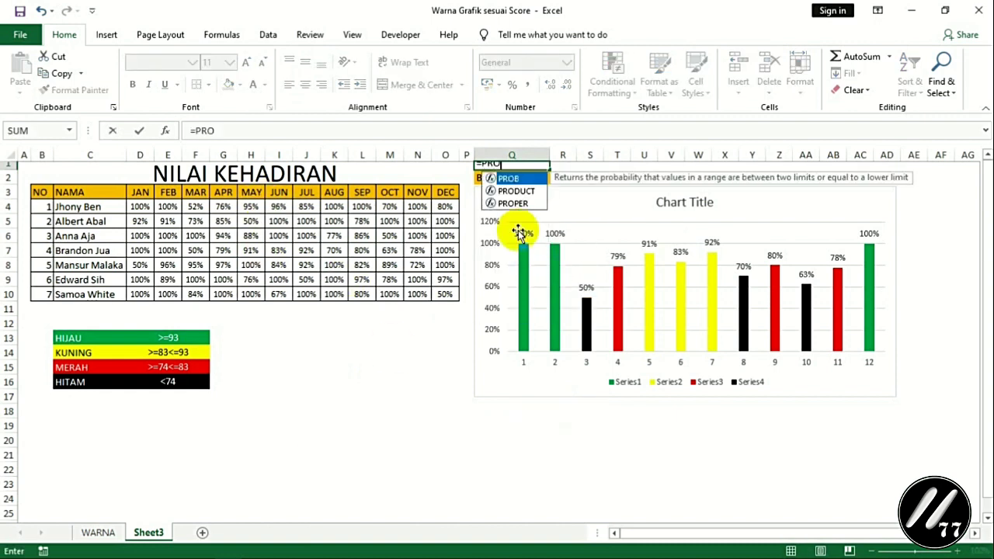
pyautogui.click(514, 204)
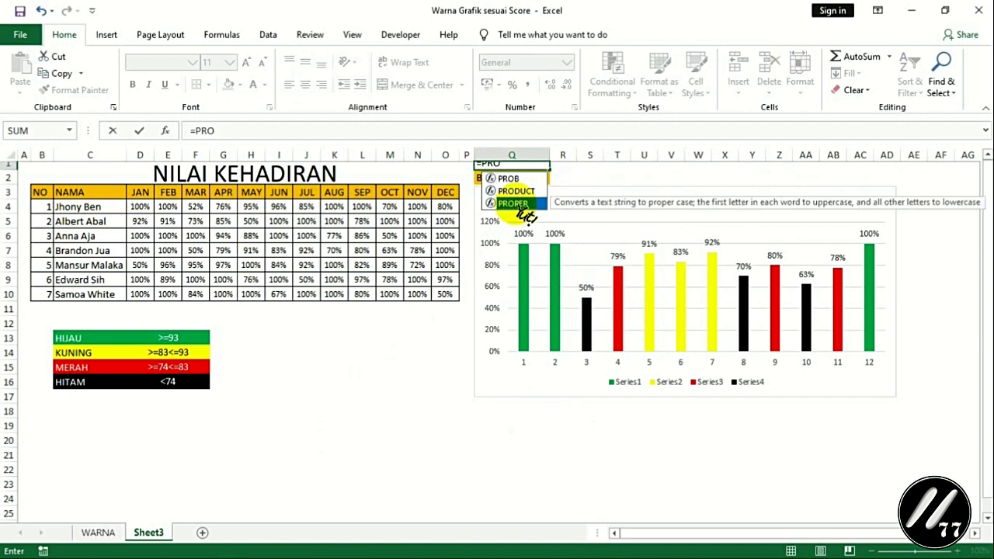
pyautogui.doubleClick(516, 205)
pyautogui.click(315, 174)
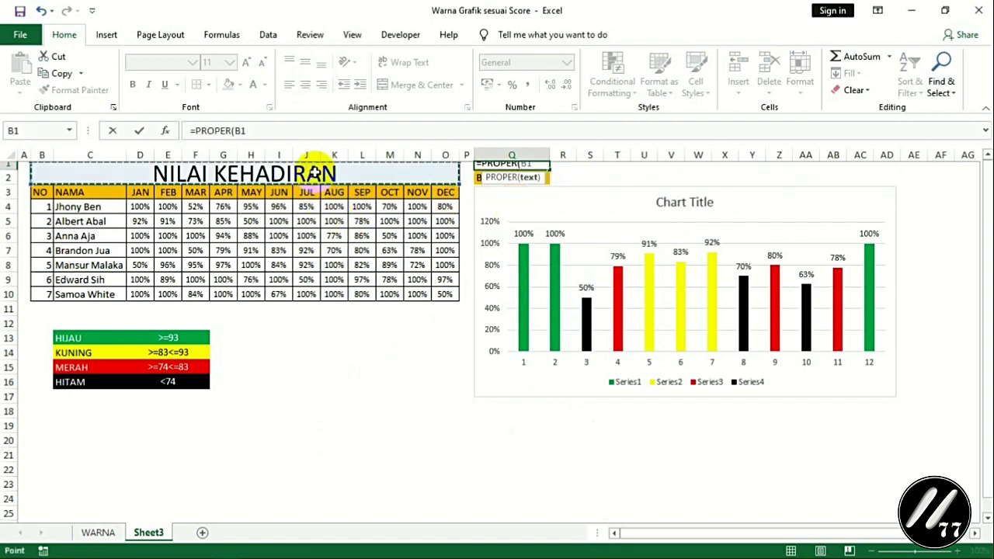
pyautogui.press('Return')
pyautogui.press('Return')
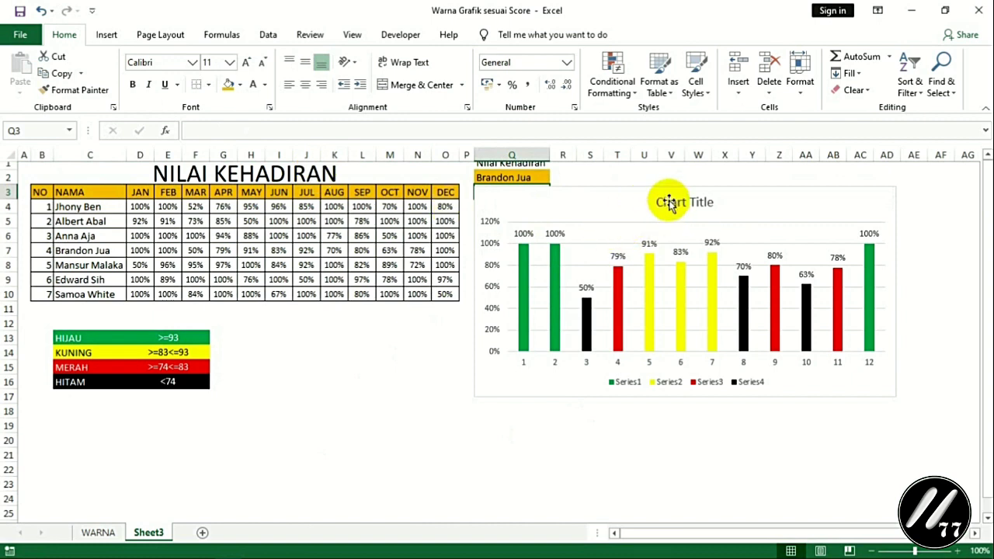
# Extend Q1's formula to =PROPER(B1)&"- "&Q2 to append the chosen name.
pyautogui.click(510, 163)
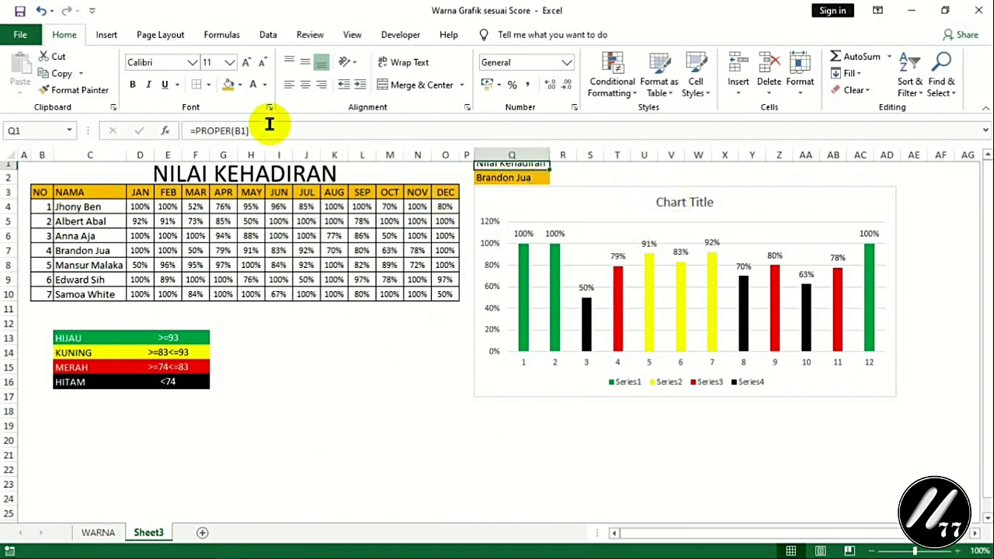
pyautogui.click(269, 126)
pyautogui.write('&"- "&')
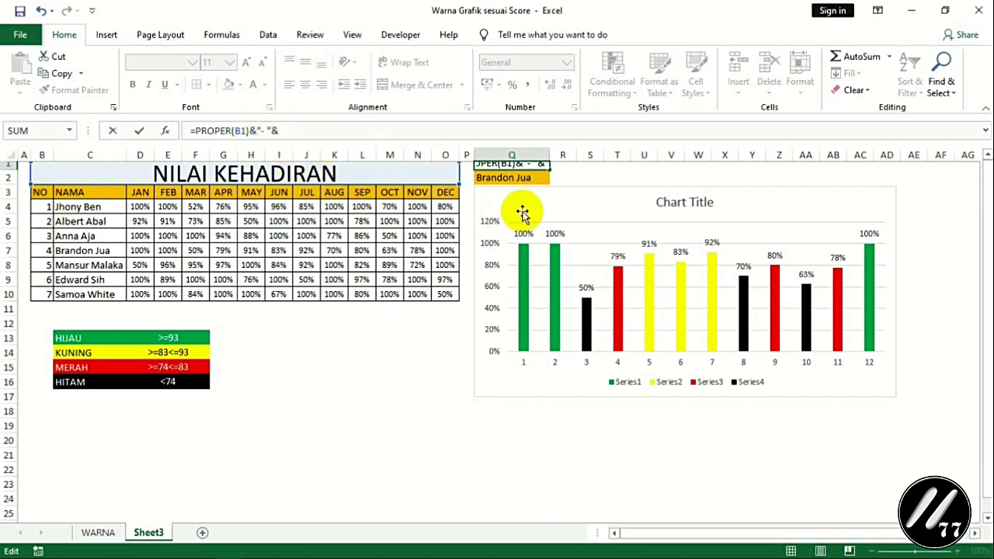
pyautogui.click(515, 179)
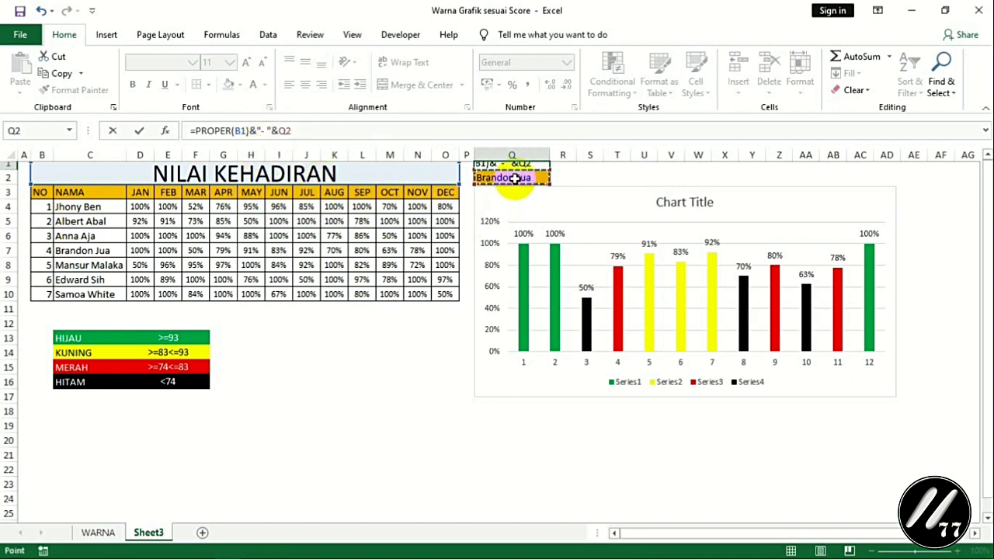
pyautogui.press('Return')
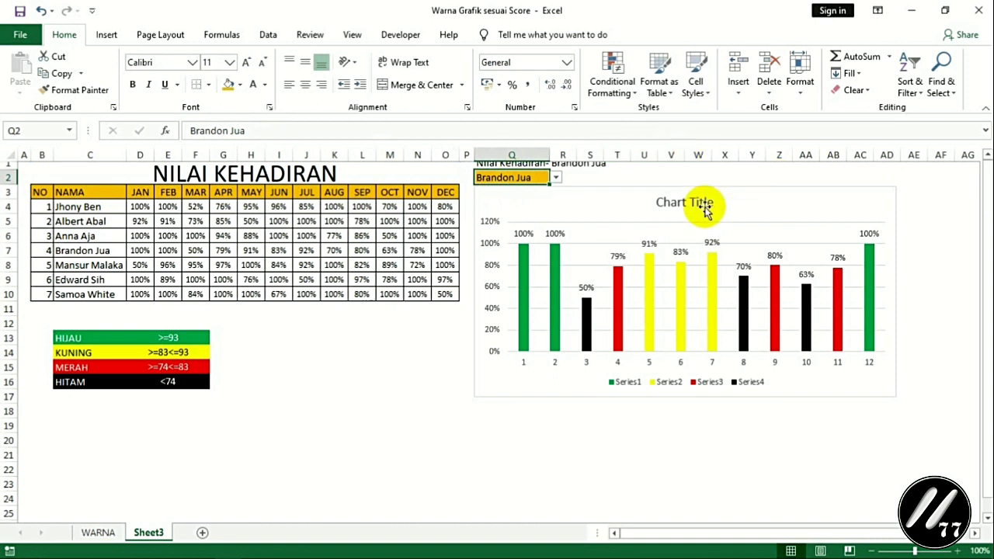
# Link the chart title to cell Q1 with =Q1 in the formula bar.
pyautogui.click(689, 203)
pyautogui.click(249, 130)
pyautogui.write('=')
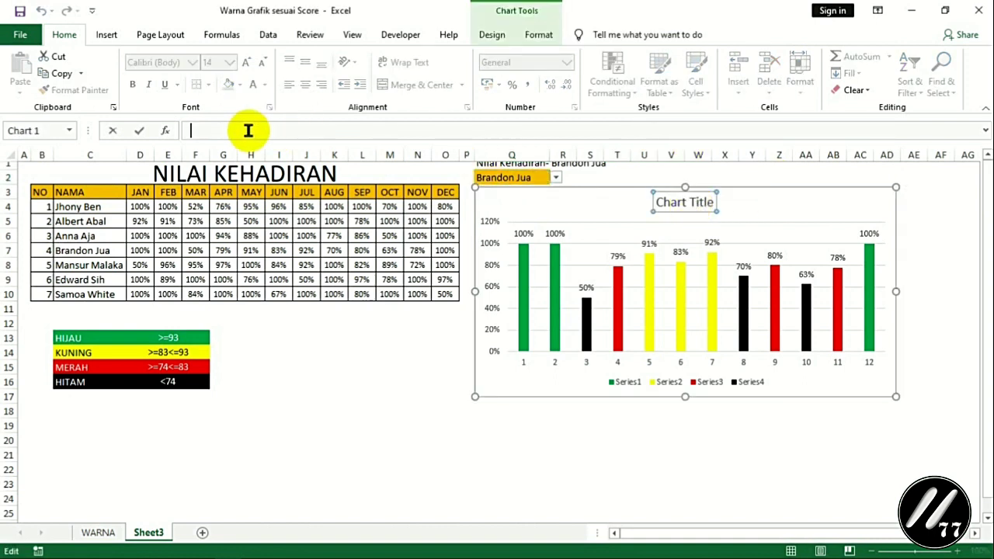
pyautogui.click(488, 164)
pyautogui.press('Return')
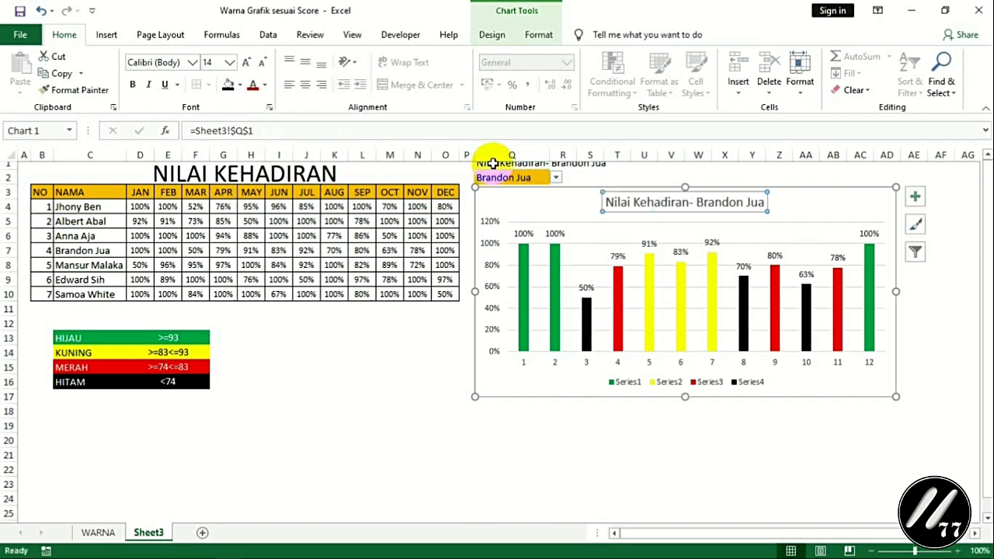
pyautogui.click(492, 163)
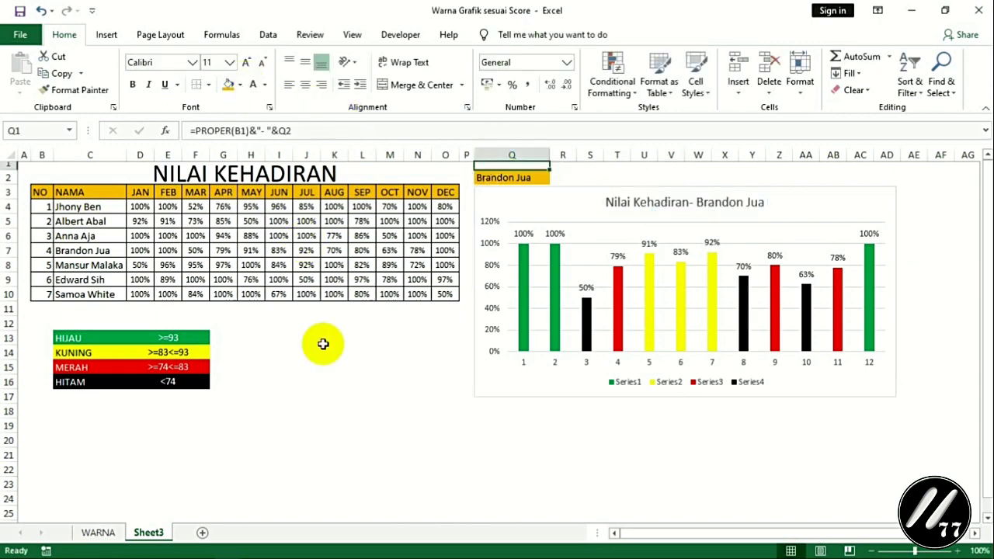
pyautogui.click(336, 368)
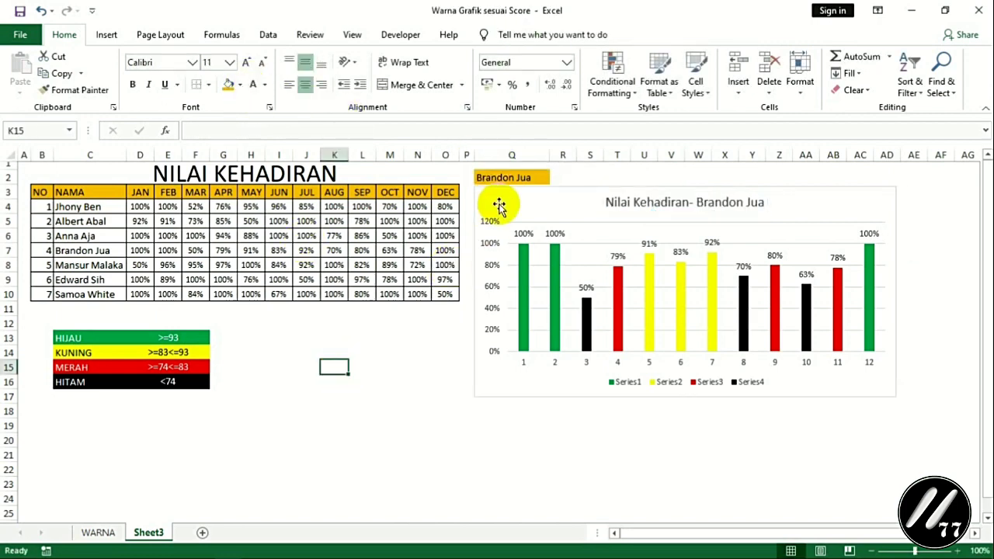
# Choose another student in the Q2 dropdown to test the chart title.
pyautogui.click(512, 177)
pyautogui.click(557, 178)
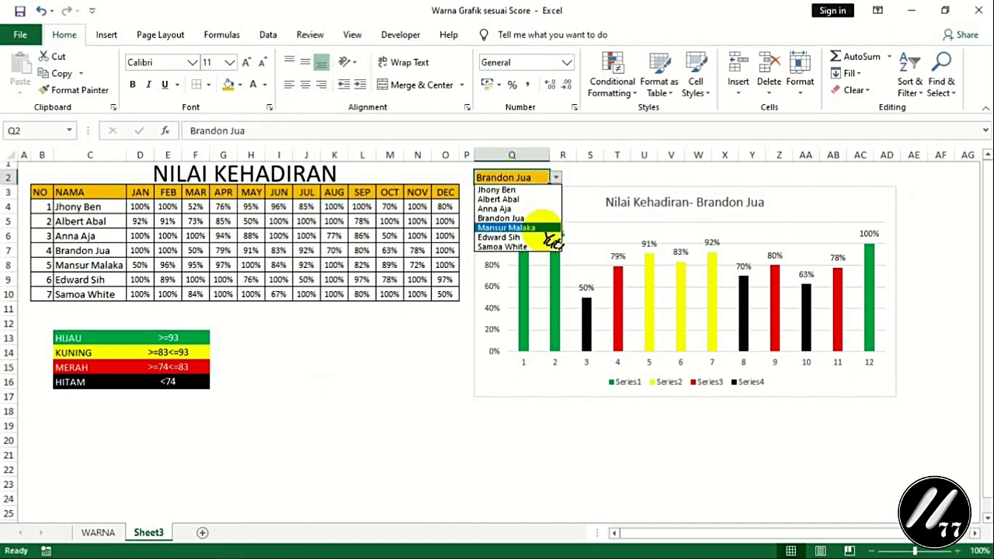
pyautogui.click(543, 236)
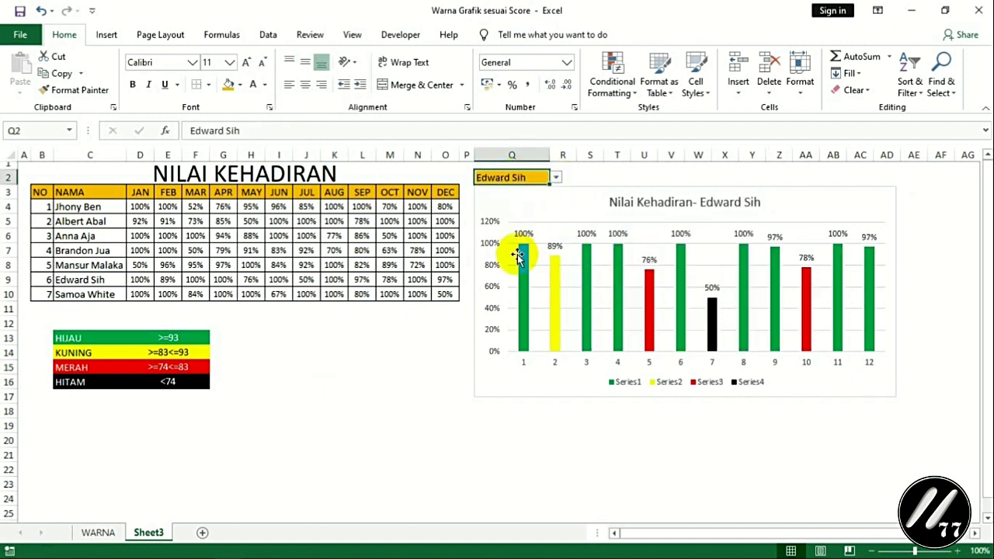
pyautogui.click(418, 365)
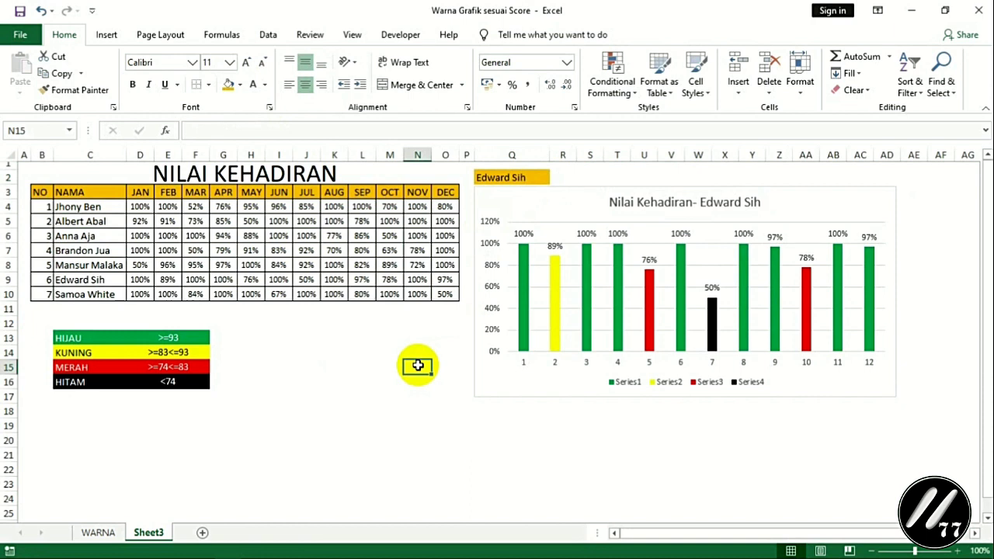
# Edit Q1's formula so the title reads 'Nilai Kehadiran - ' with a spaced dash.
pyautogui.click(665, 206)
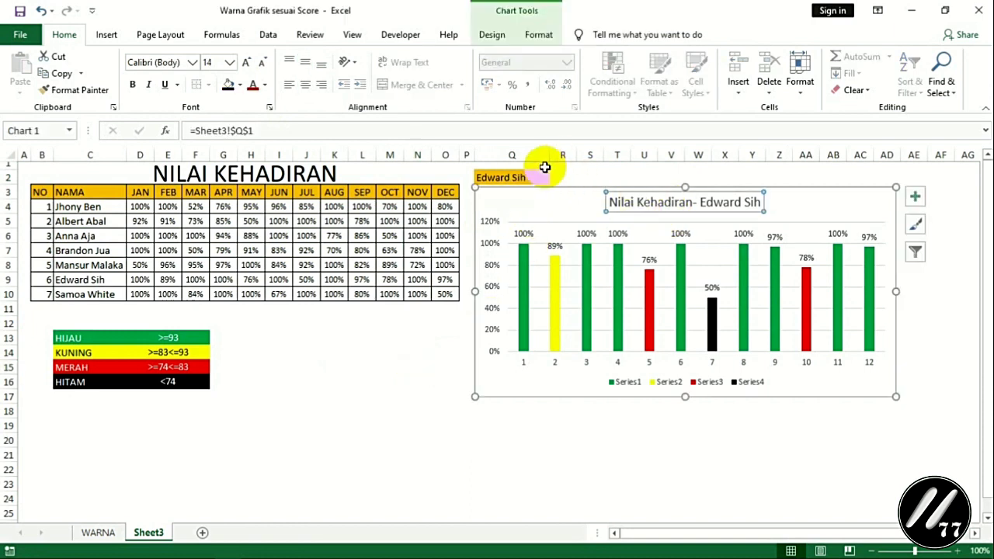
pyautogui.click(544, 167)
pyautogui.click(261, 131)
pyautogui.press('BackSpace')
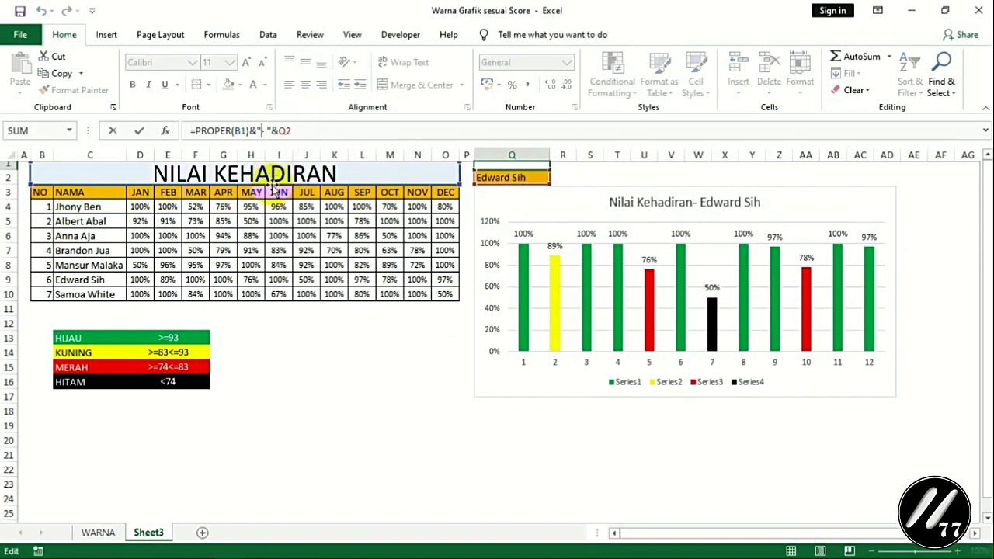
pyautogui.press('Return')
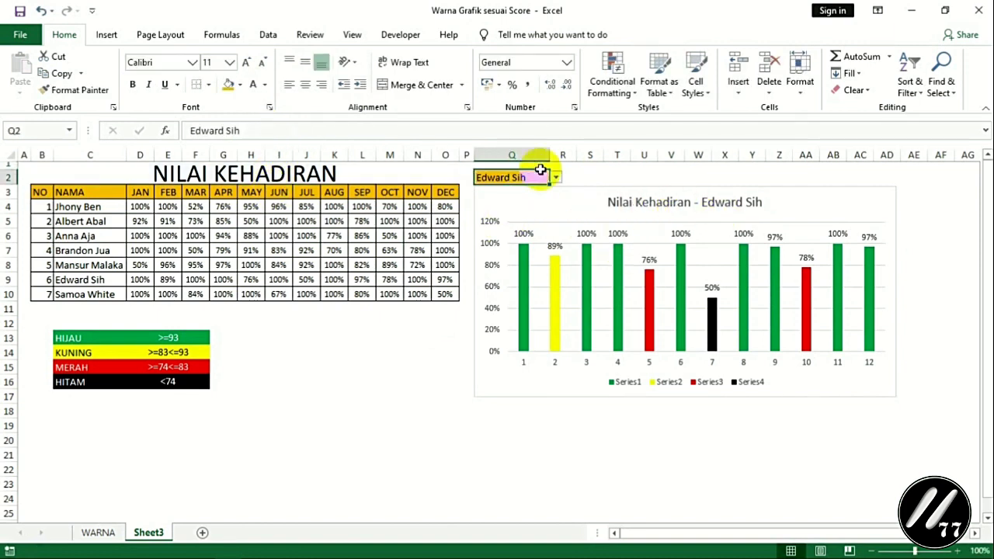
# Pick a different student from Q2's dropdown so the chart bars and title update.
pyautogui.click(556, 178)
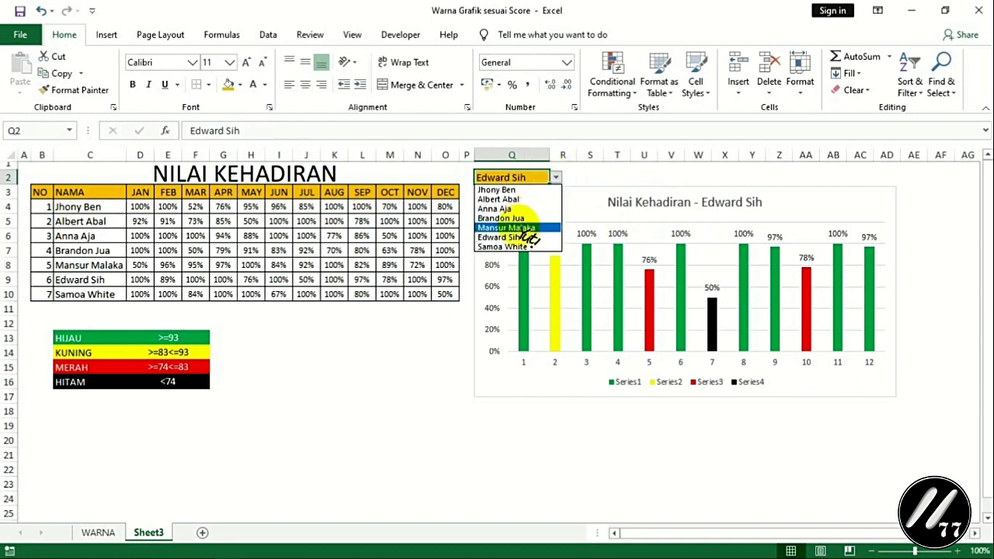
pyautogui.click(524, 227)
pyautogui.click(368, 340)
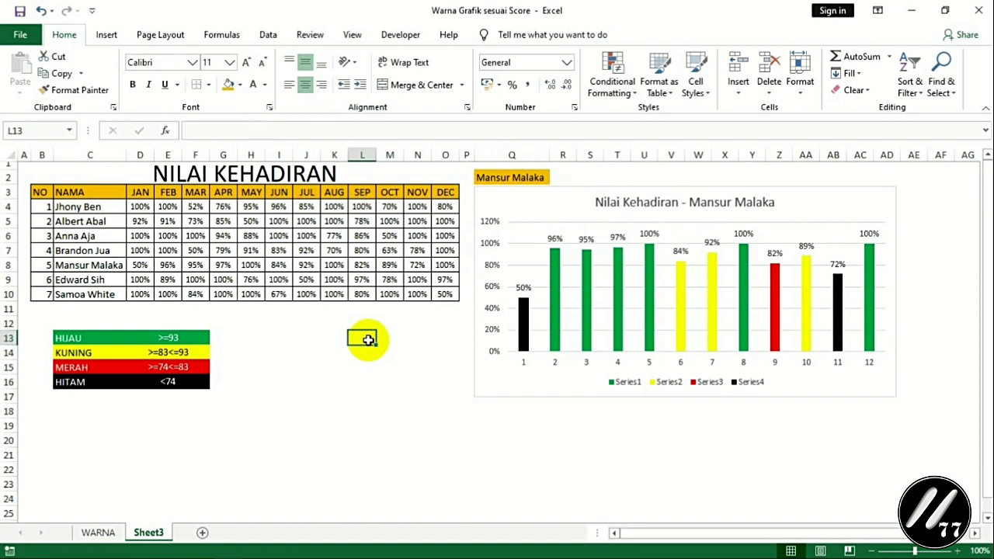
pyautogui.click(107, 34)
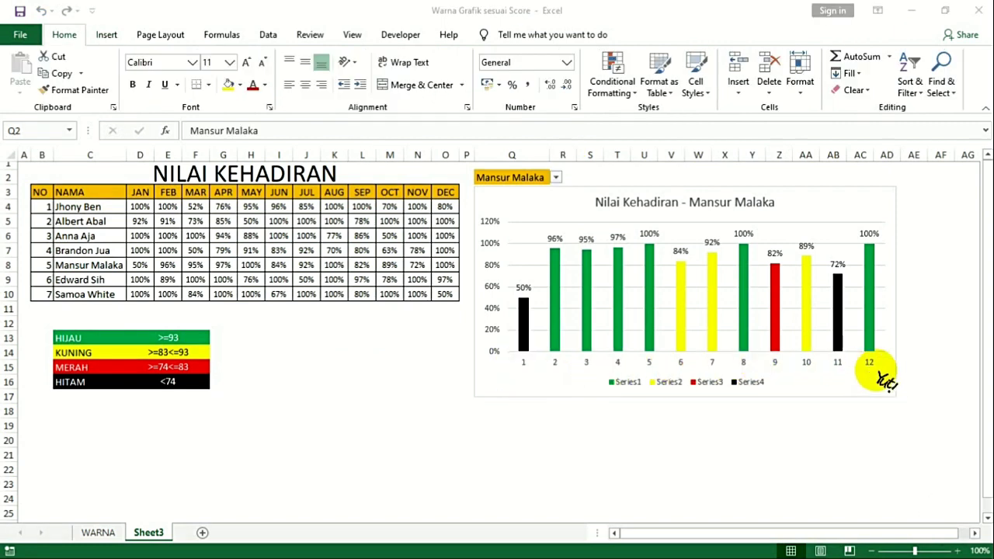
pyautogui.moveTo(527, 341)
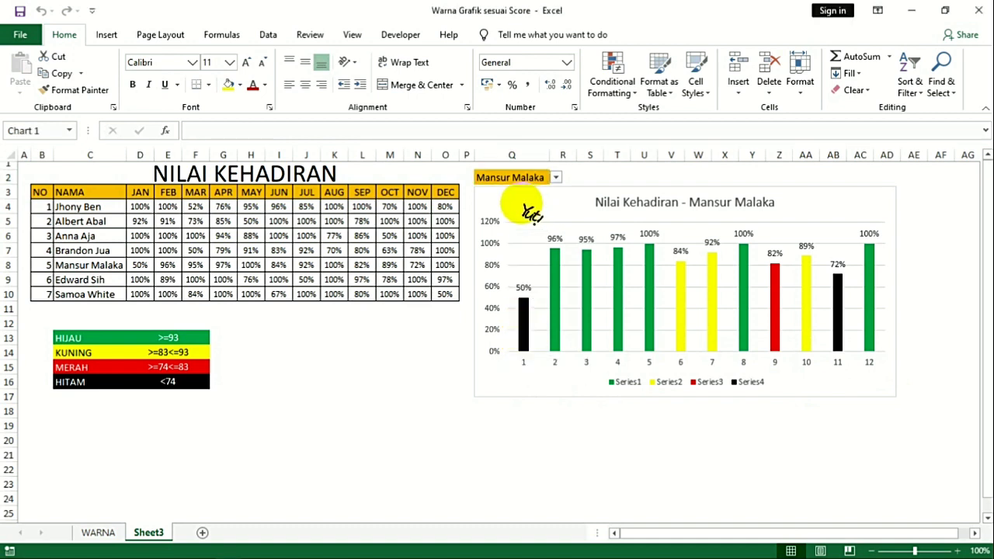
# Set the chart's horizontal axis labels to the month headers D3:O3, JAN through DEC.
pyautogui.rightClick(523, 328)
pyautogui.click(497, 385)
pyautogui.rightClick(500, 394)
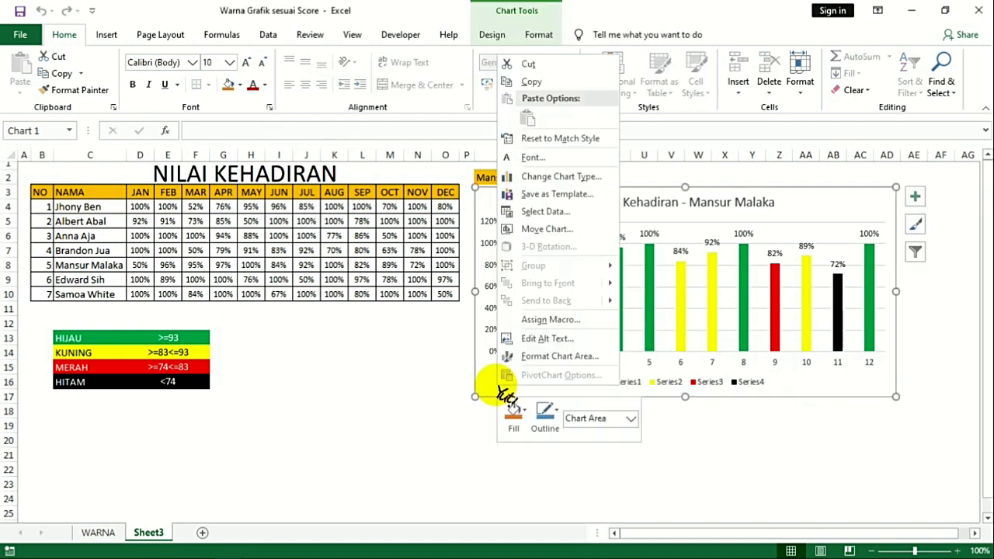
pyautogui.click(545, 211)
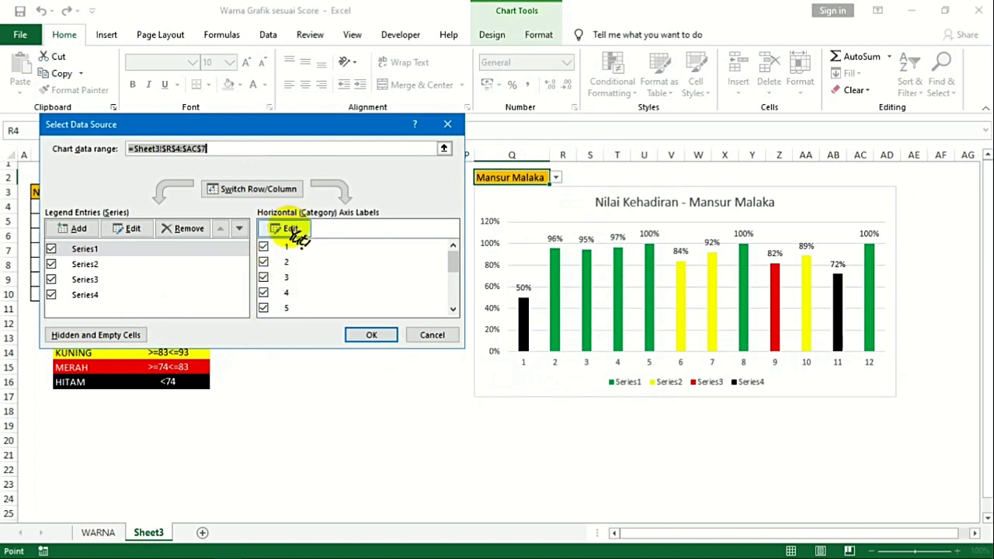
pyautogui.click(281, 228)
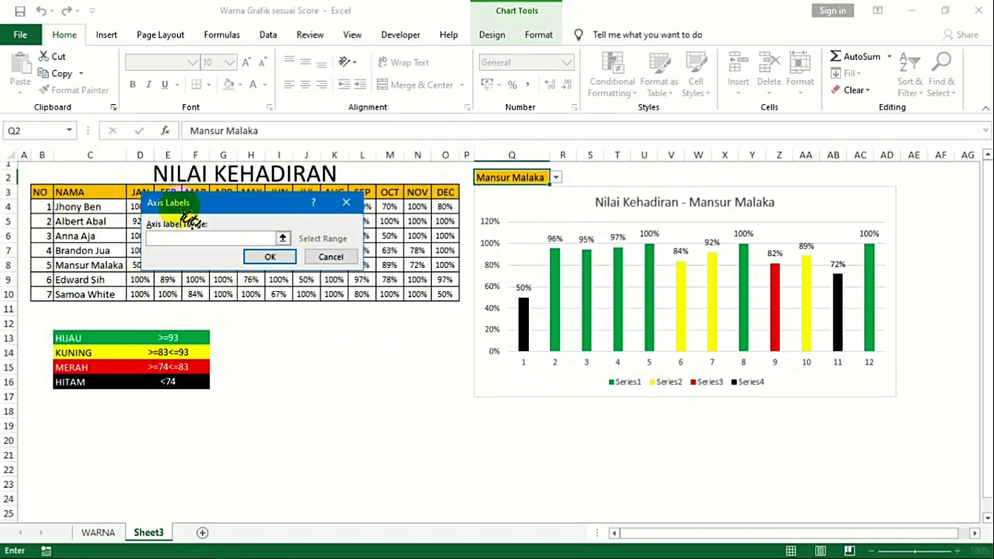
pyautogui.moveTo(188, 207); pyautogui.dragTo(177, 326)
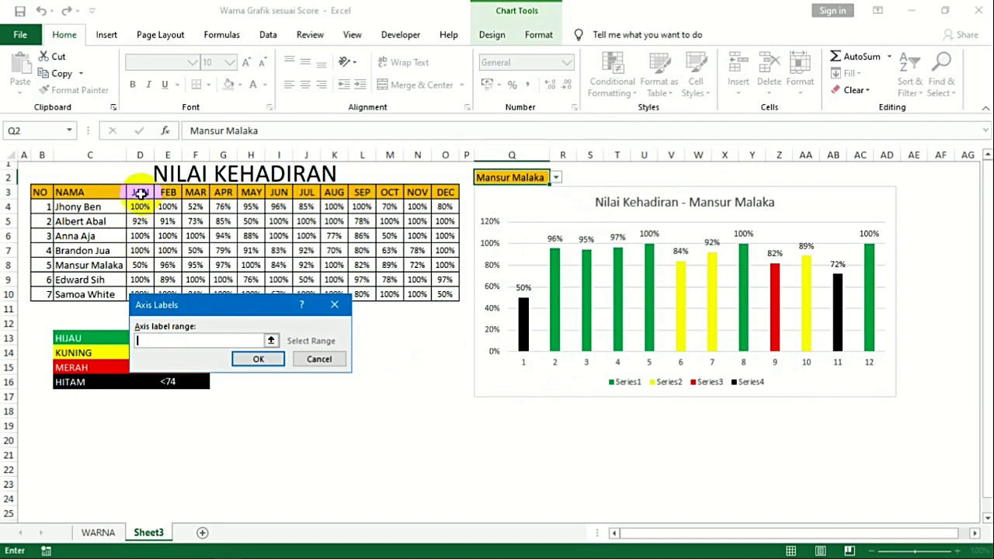
pyautogui.moveTo(140, 192); pyautogui.dragTo(443, 192)
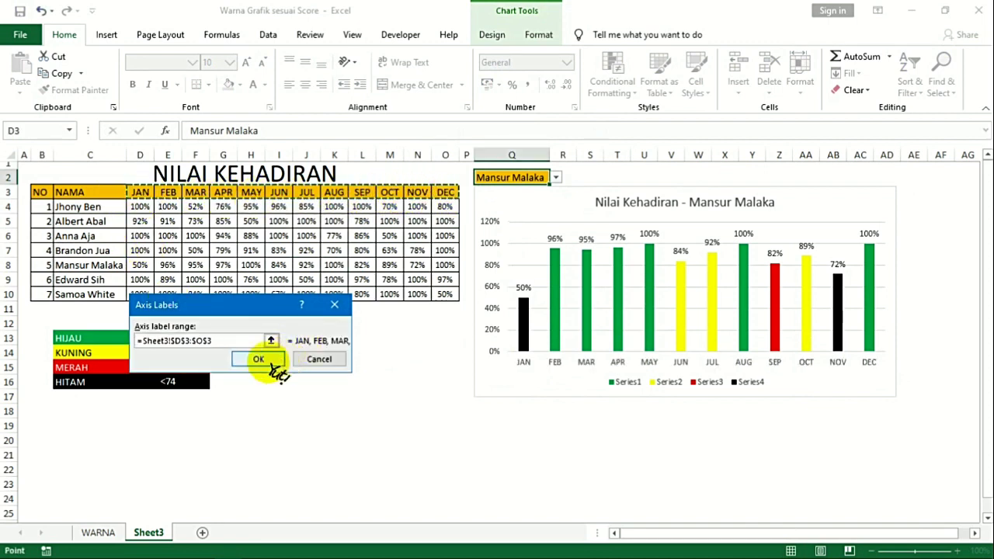
pyautogui.click(264, 360)
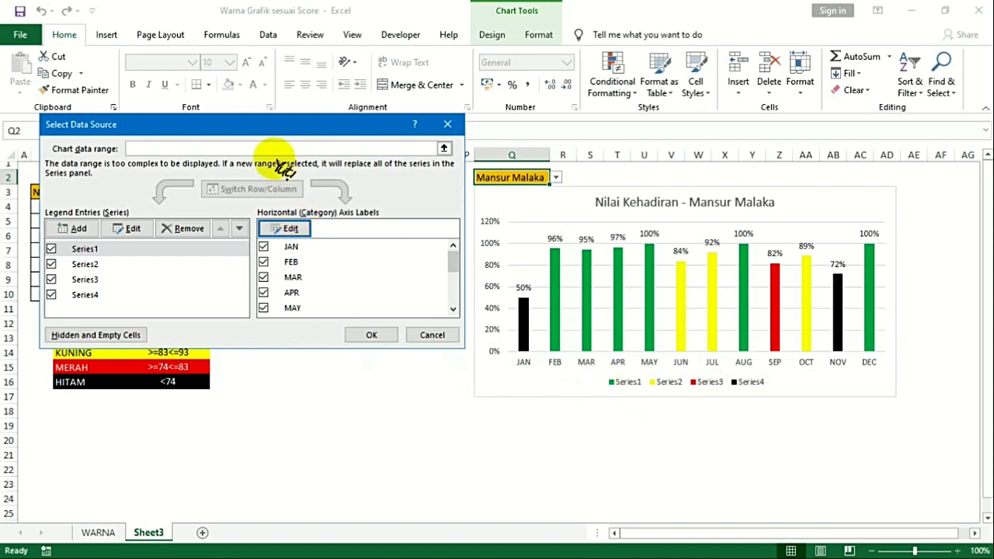
# Name Series1 '>=93' and Series2 '>=83<=93' from the score-band cells.
pyautogui.moveTo(276, 135); pyautogui.dragTo(699, 134)
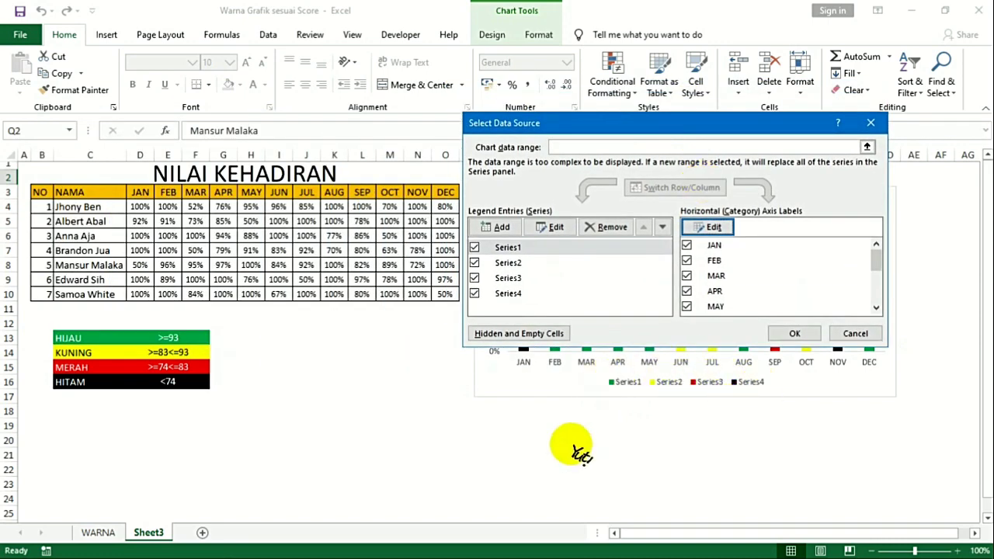
pyautogui.click(500, 247)
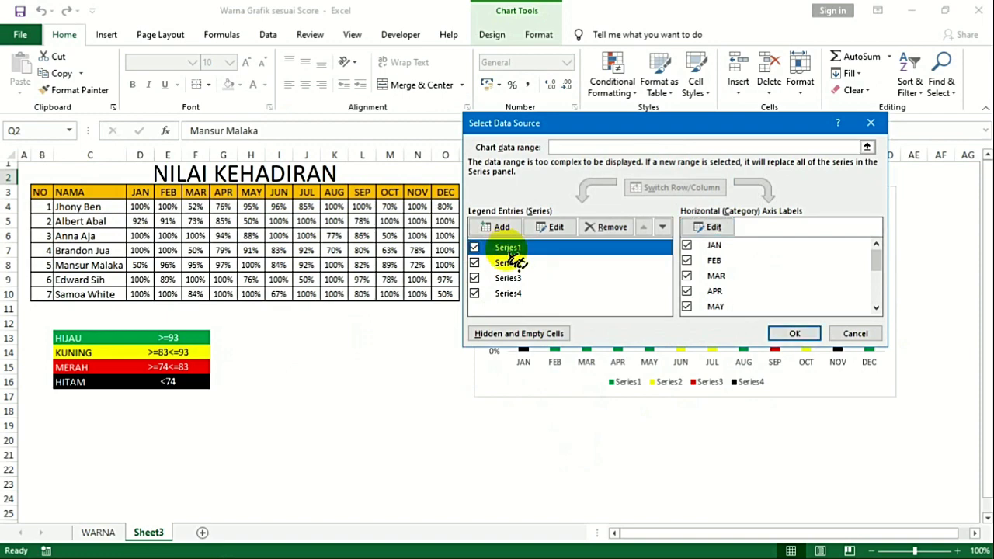
pyautogui.click(554, 228)
pyautogui.moveTo(195, 287); pyautogui.dragTo(321, 211)
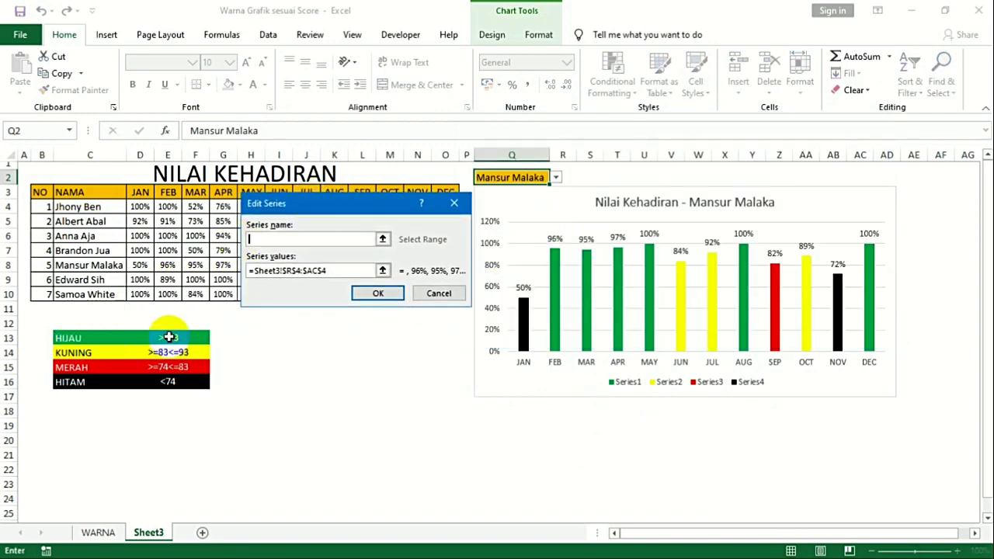
pyautogui.click(374, 295)
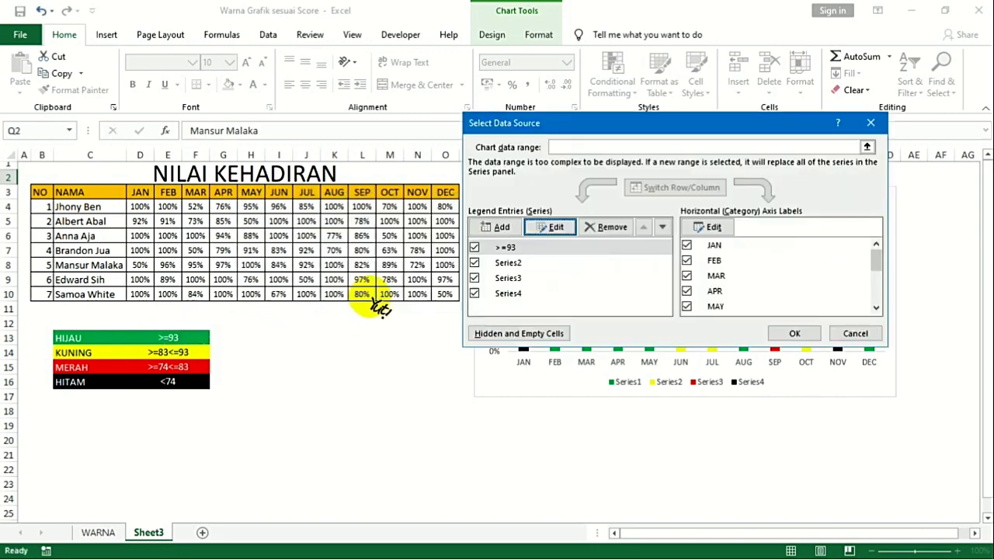
pyautogui.click(512, 264)
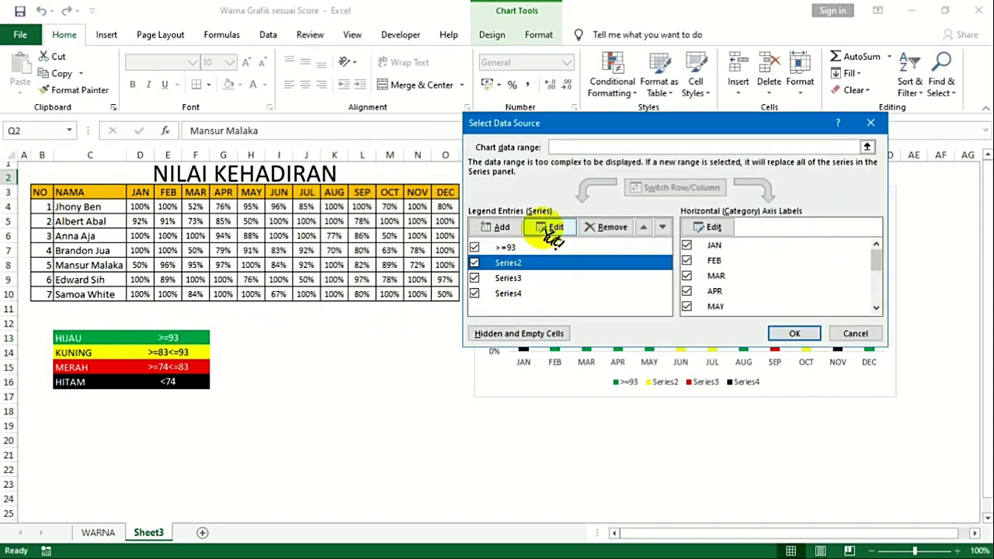
pyautogui.click(551, 226)
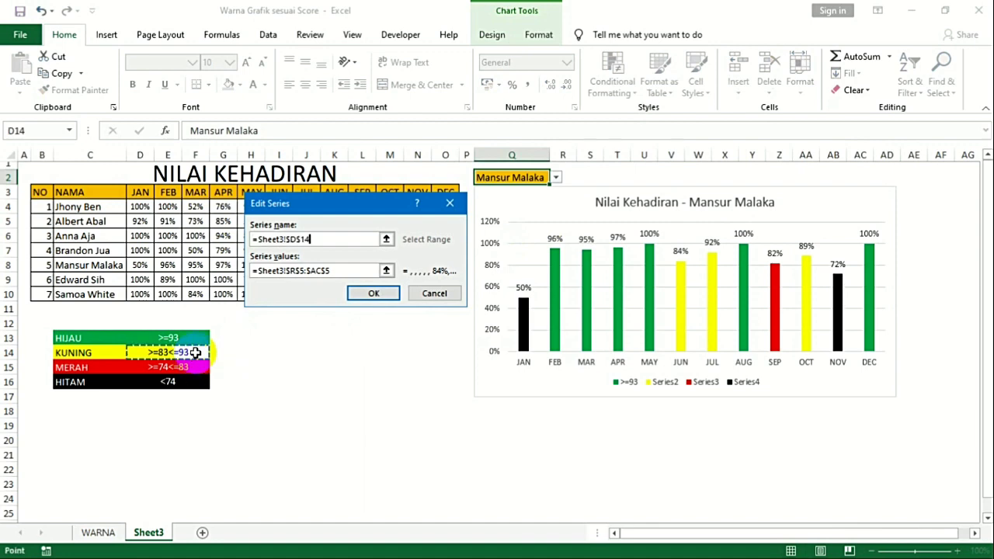
pyautogui.click(368, 294)
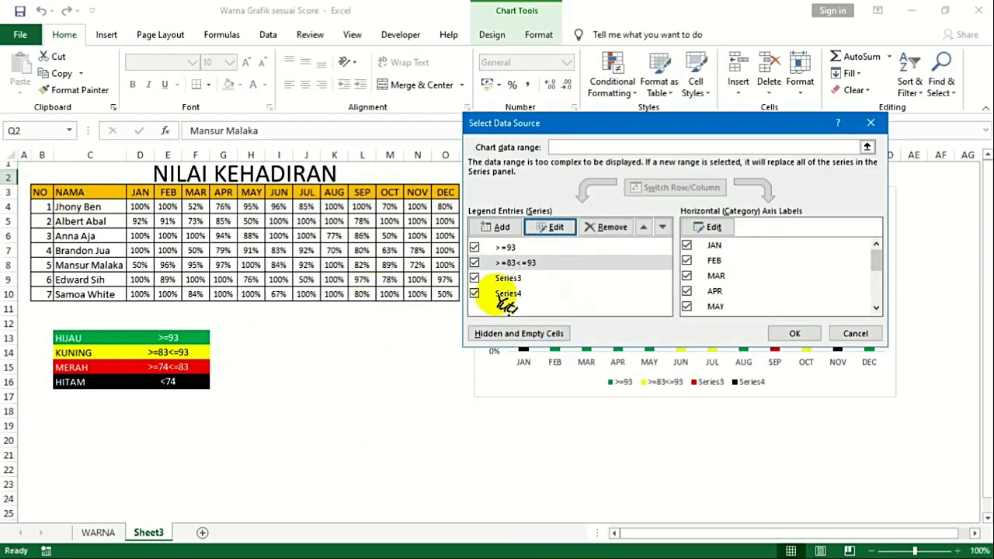
# Name Series3 '>=74<=83' and Series4 '<74' from their band cells and apply to the chart.
pyautogui.click(508, 277)
pyautogui.click(555, 227)
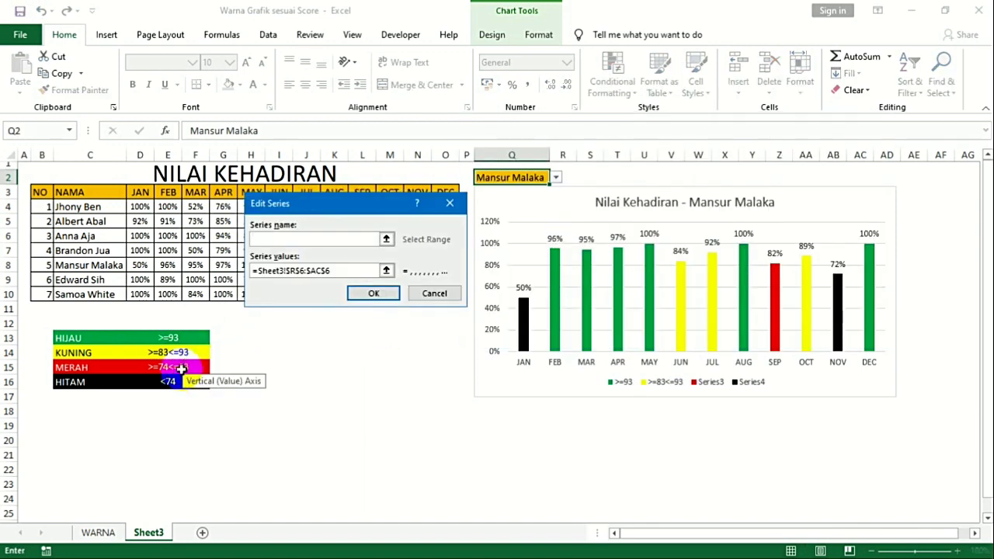
pyautogui.click(180, 368)
pyautogui.click(374, 294)
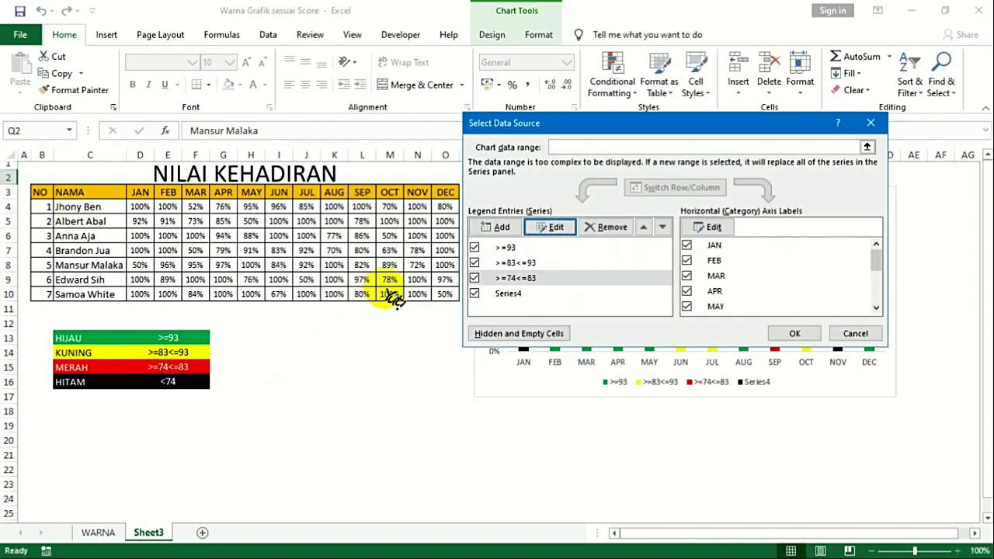
pyautogui.click(508, 292)
pyautogui.click(556, 226)
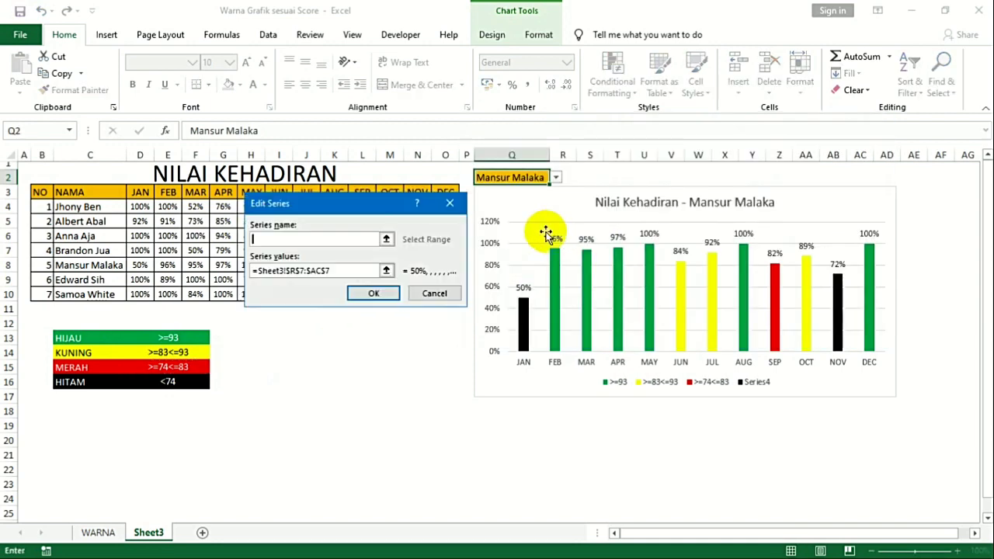
pyautogui.click(171, 382)
pyautogui.click(373, 294)
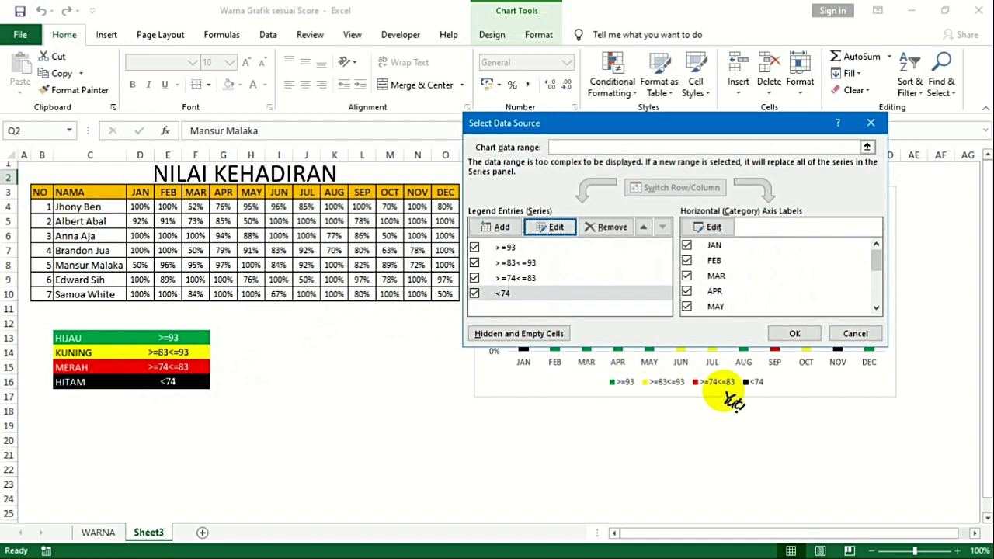
pyautogui.click(793, 333)
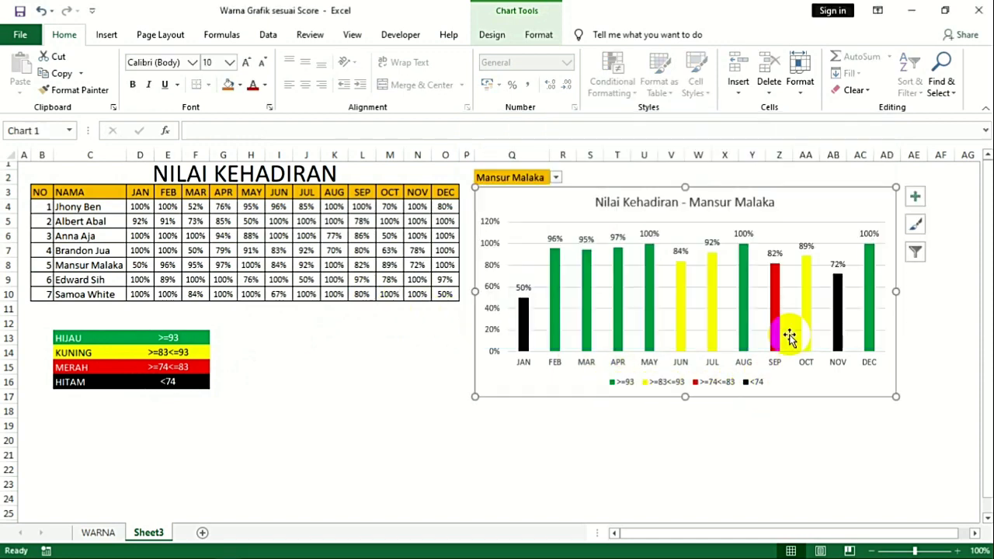
# Choose another student in Q2's dropdown to check the renamed legend.
pyautogui.click(745, 423)
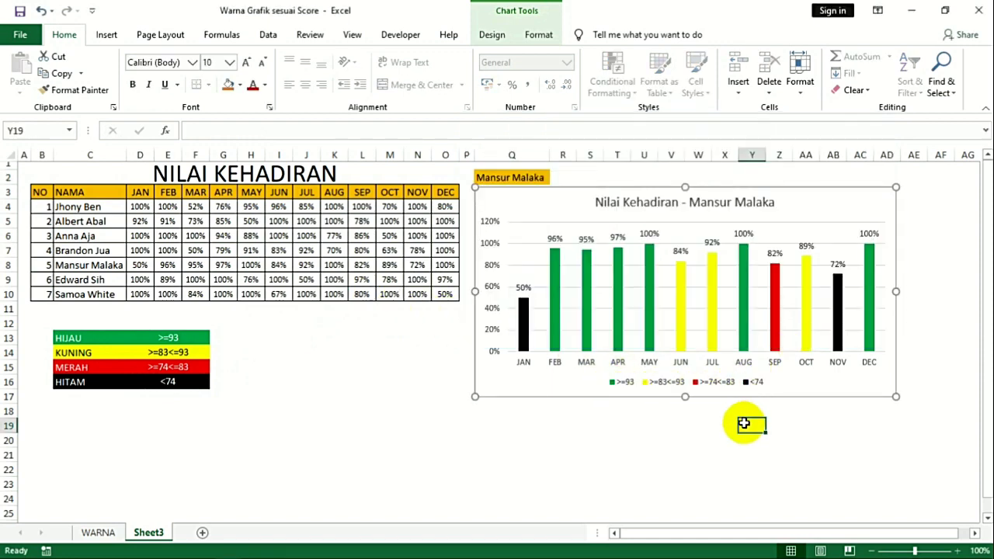
pyautogui.click(500, 177)
pyautogui.click(556, 177)
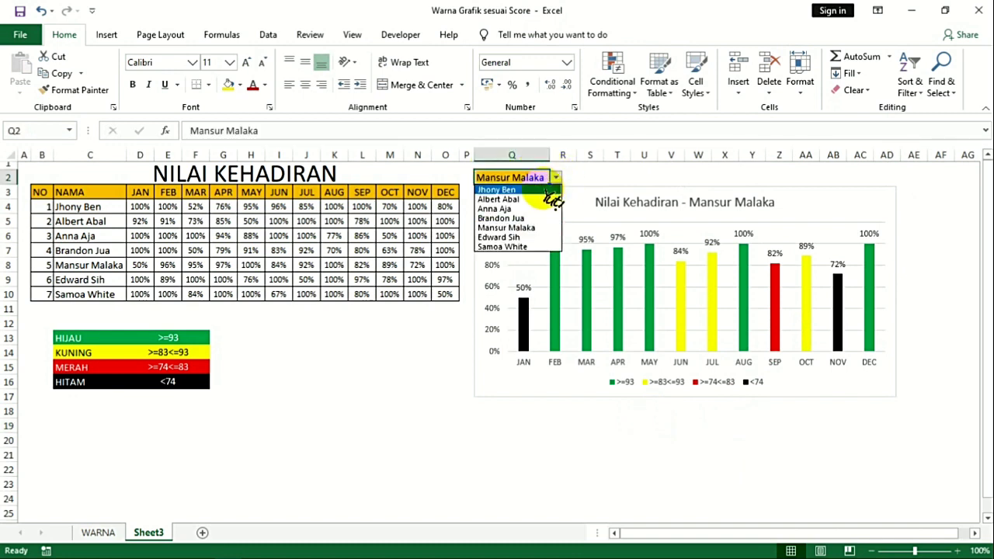
pyautogui.click(543, 190)
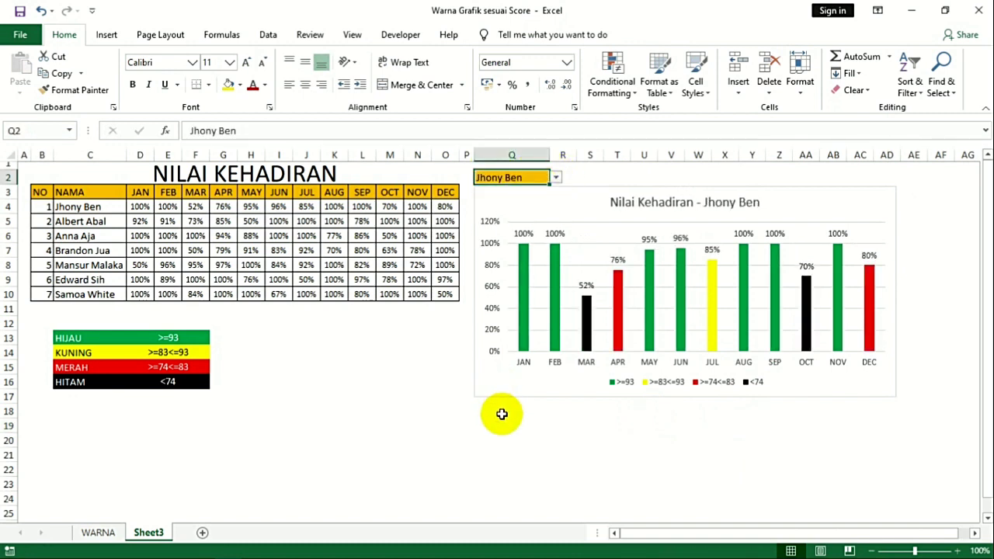